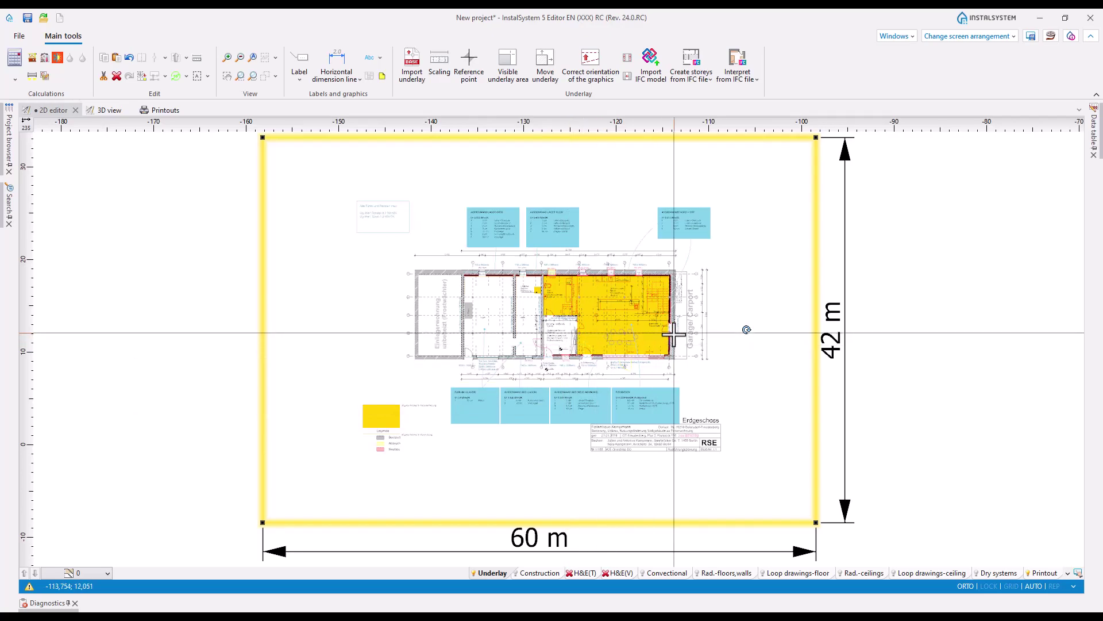
- On the Construction layer, start a building contour at the plan's upper-right outer corner and extend it to the lower-right corner with ORTO off
click(539, 573)
click(472, 71)
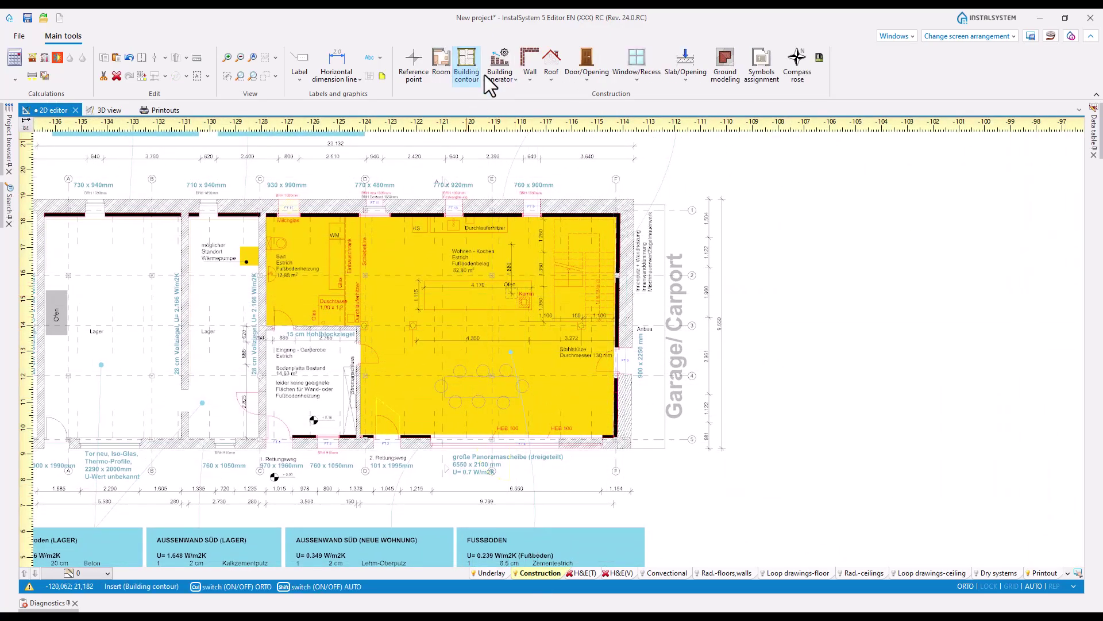
scroll(632, 199, up, 5)
click(621, 198)
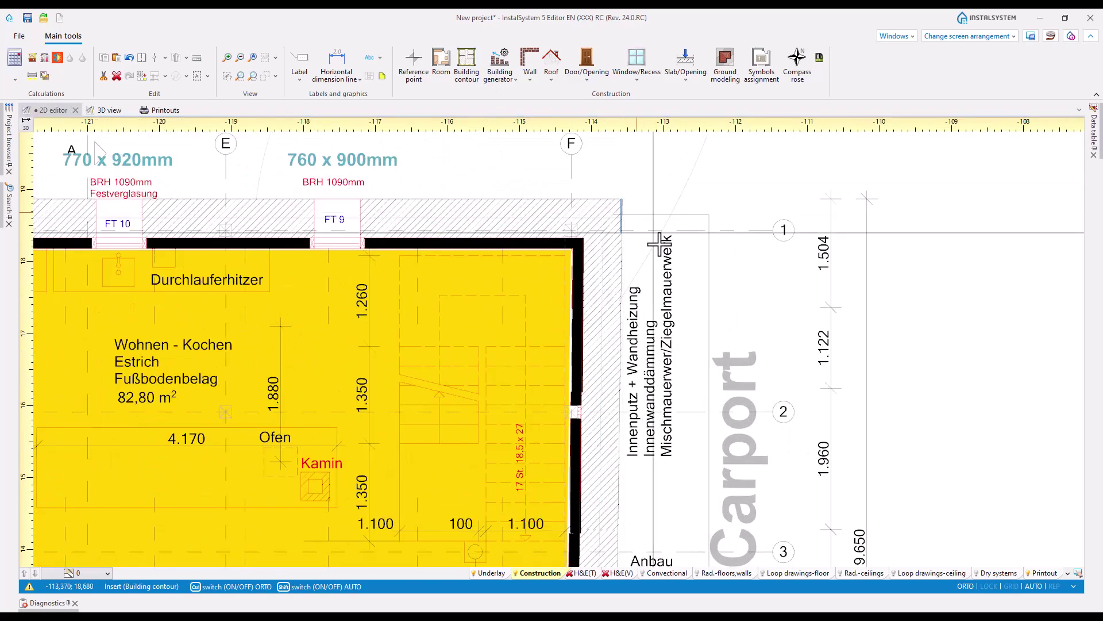
click(965, 587)
scroll(666, 178, down, 5)
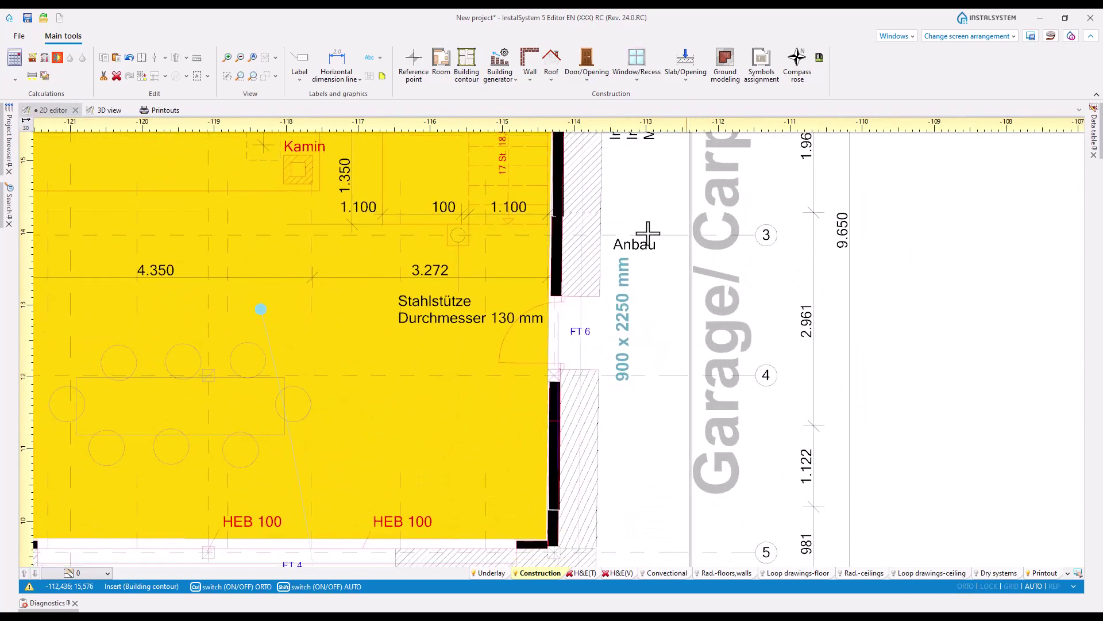
scroll(601, 436, down, 3)
click(614, 399)
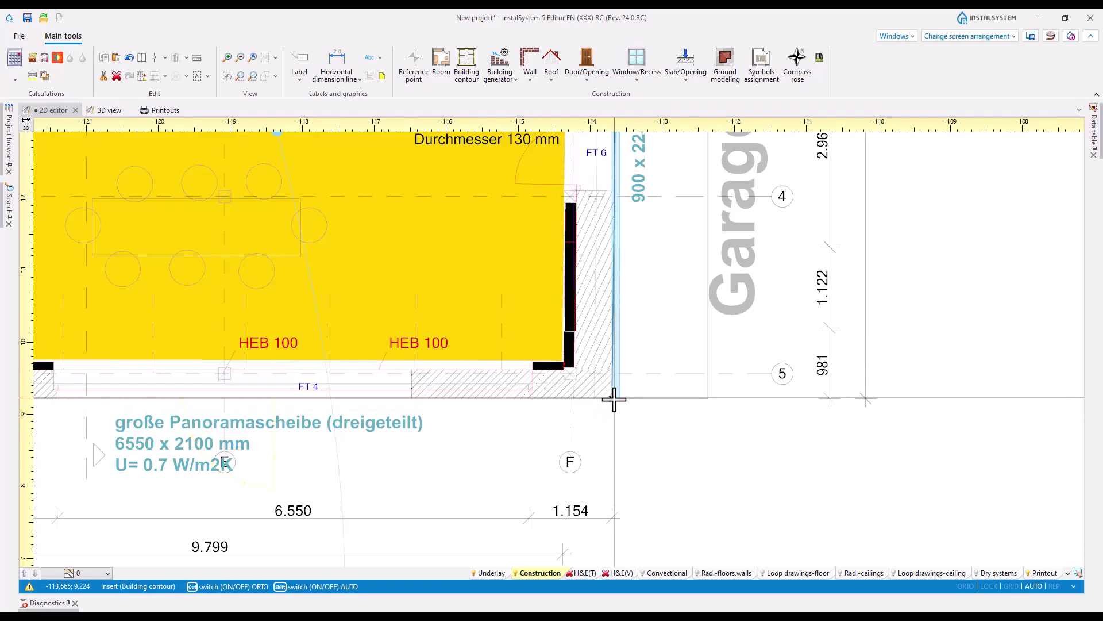
- Continue the building contour through the lower-left and upper-left outer corners of the plan and close it
scroll(614, 399, down, 3)
middle_drag(459, 454, 640, 454)
middle_drag(225, 454, 358, 455)
scroll(267, 444, up, 3)
click(216, 385)
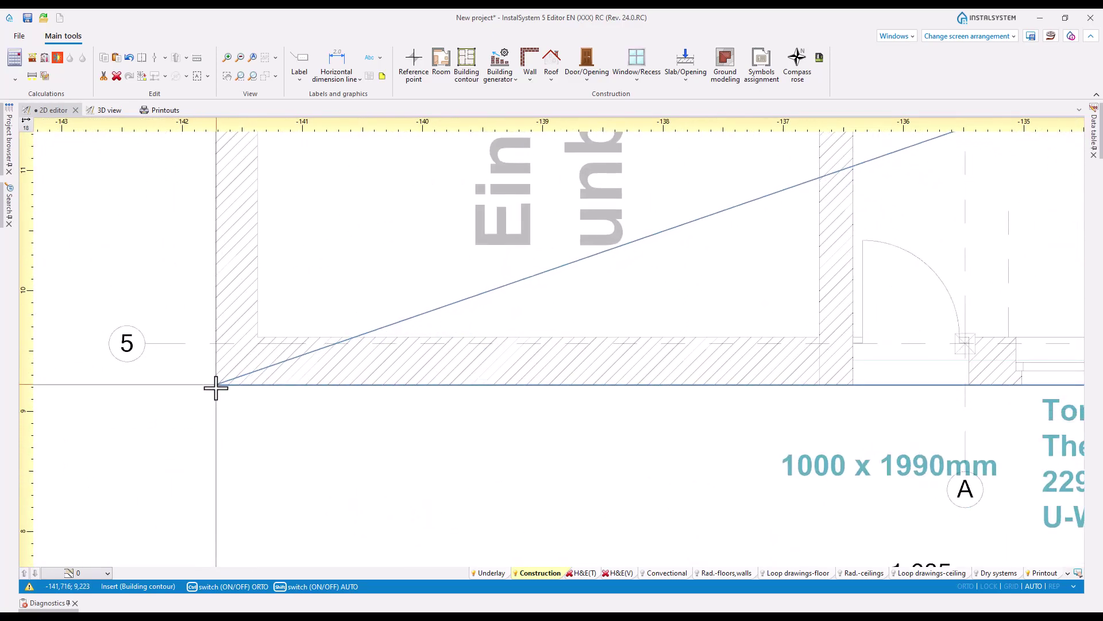
scroll(310, 254, down, 3)
scroll(335, 311, up, 5)
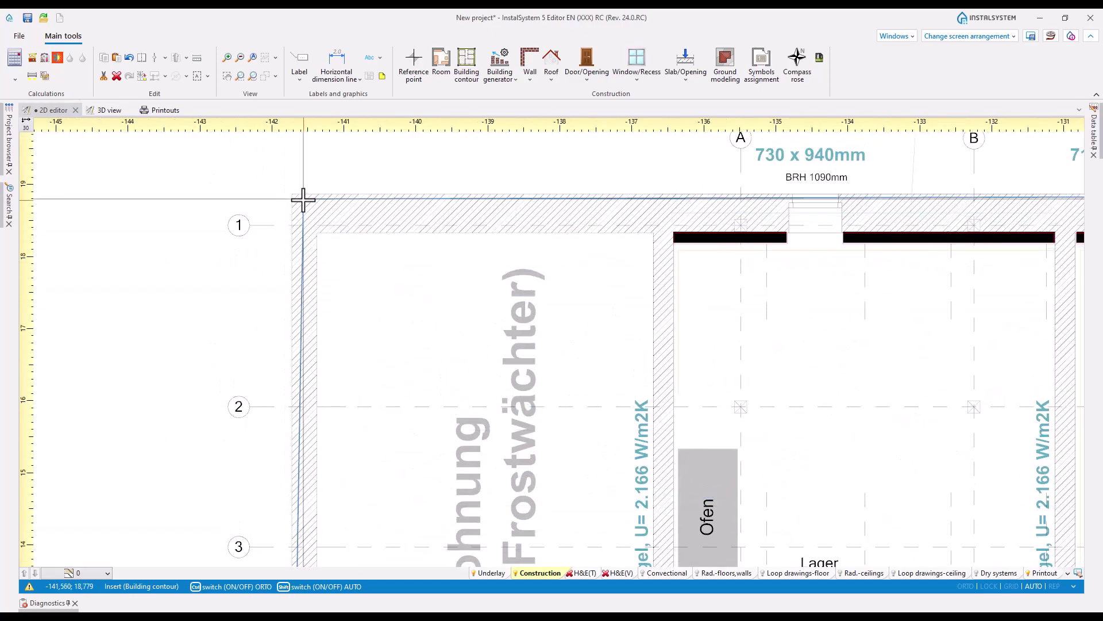
click(290, 195)
right_click(406, 297)
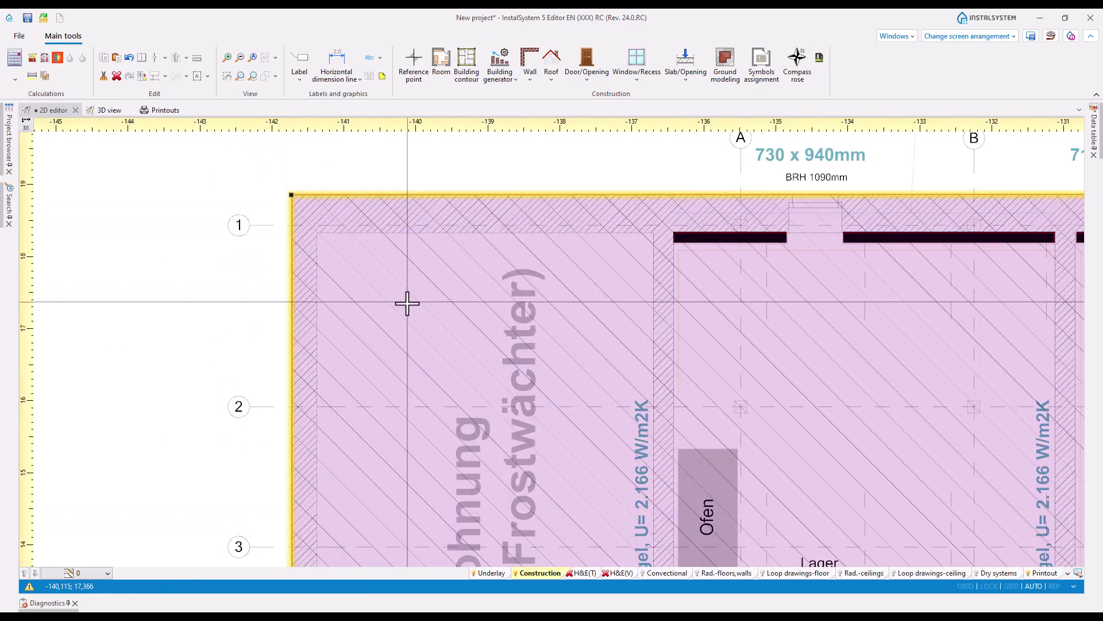
- Draw a room along the inner wall faces of the unheated Einliegerwohnung area at the plan's left end
scroll(426, 316, down, 4)
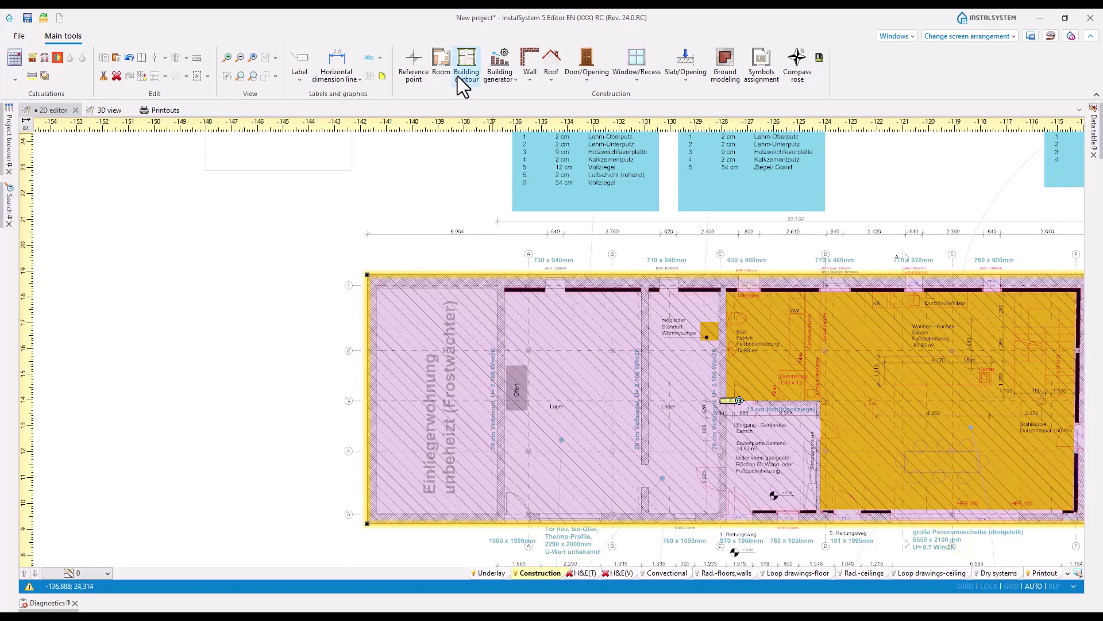
click(448, 61)
scroll(493, 288, up, 10)
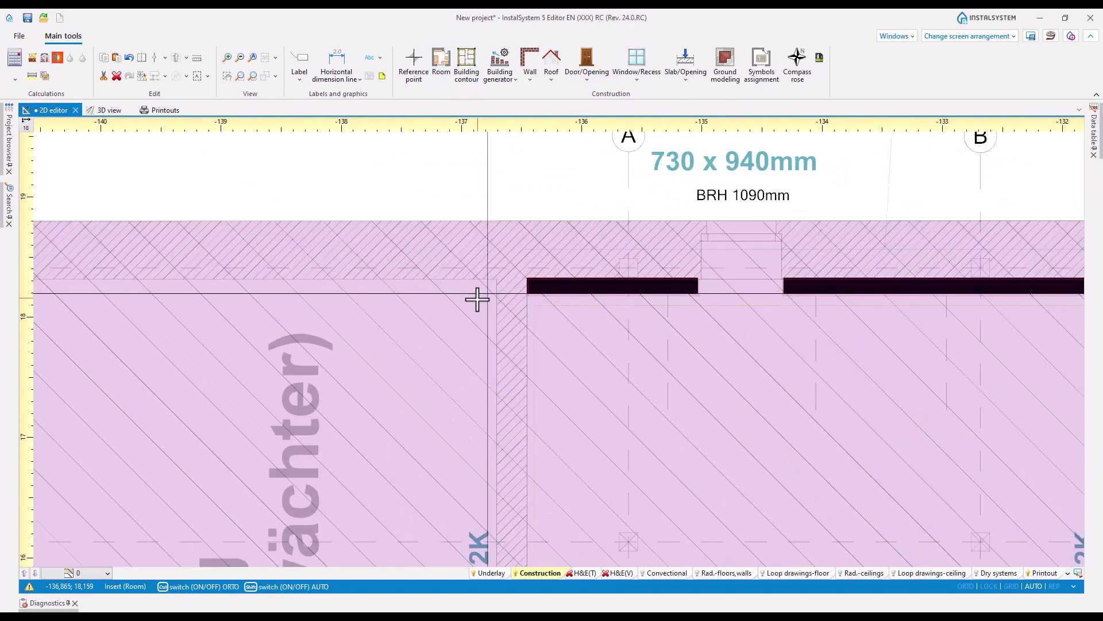
scroll(531, 244, down, 5)
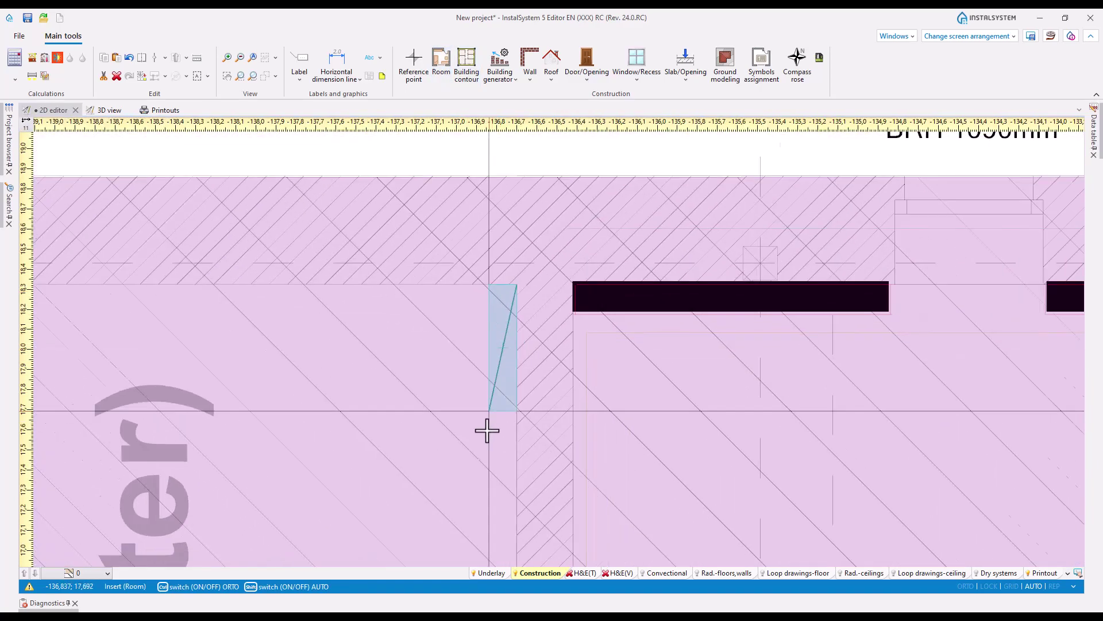
scroll(495, 338, up, 5)
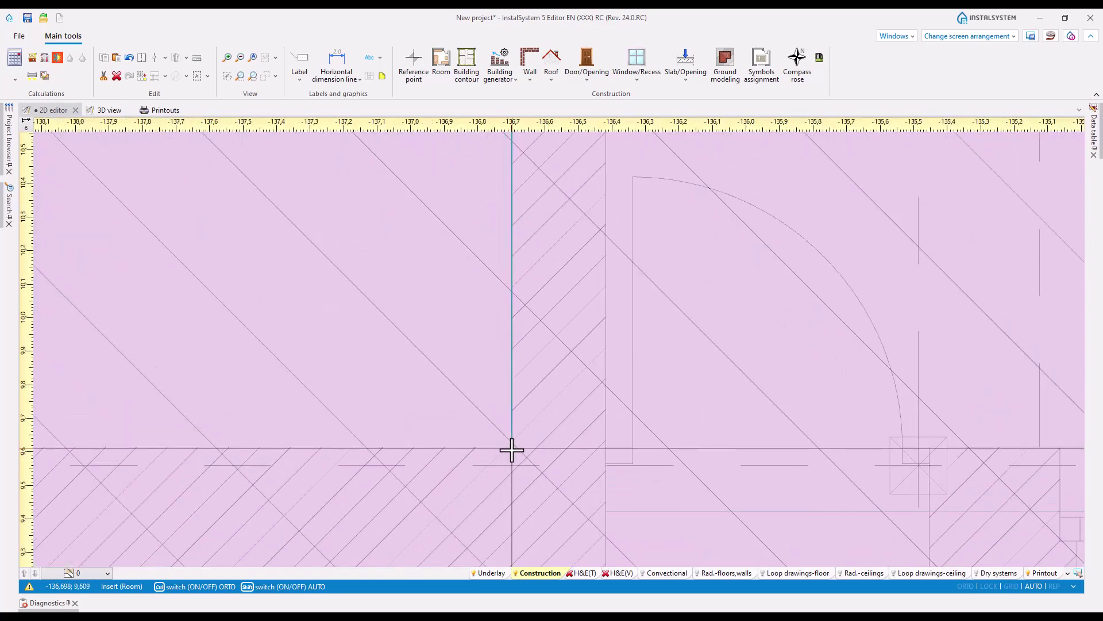
click(511, 448)
scroll(270, 463, down, 3)
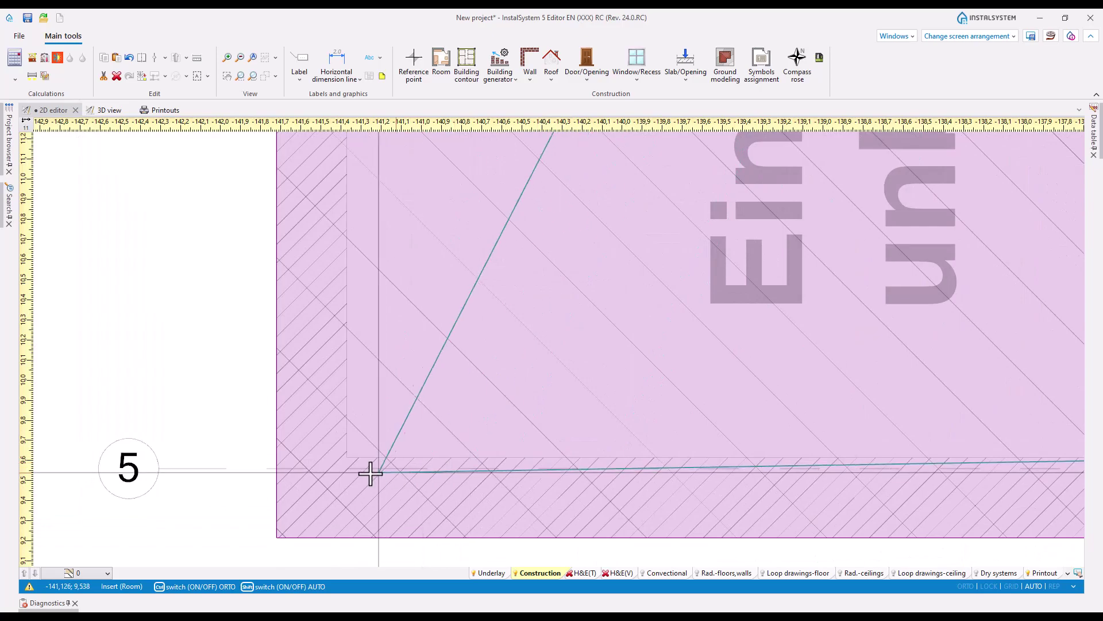
scroll(348, 460, up, 3)
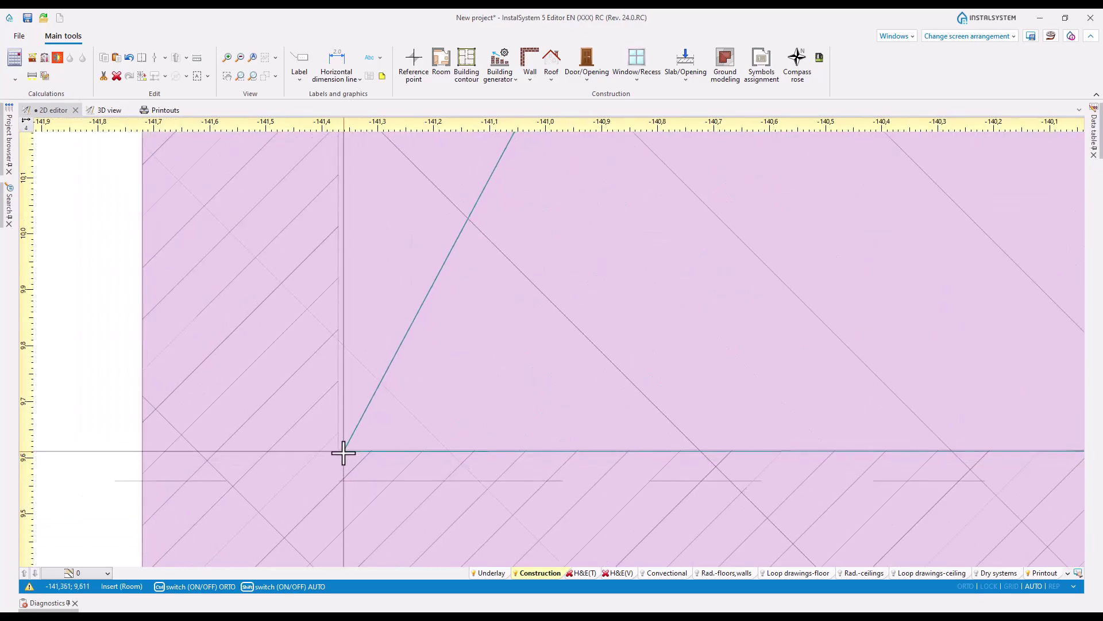
scroll(343, 454, down, 5)
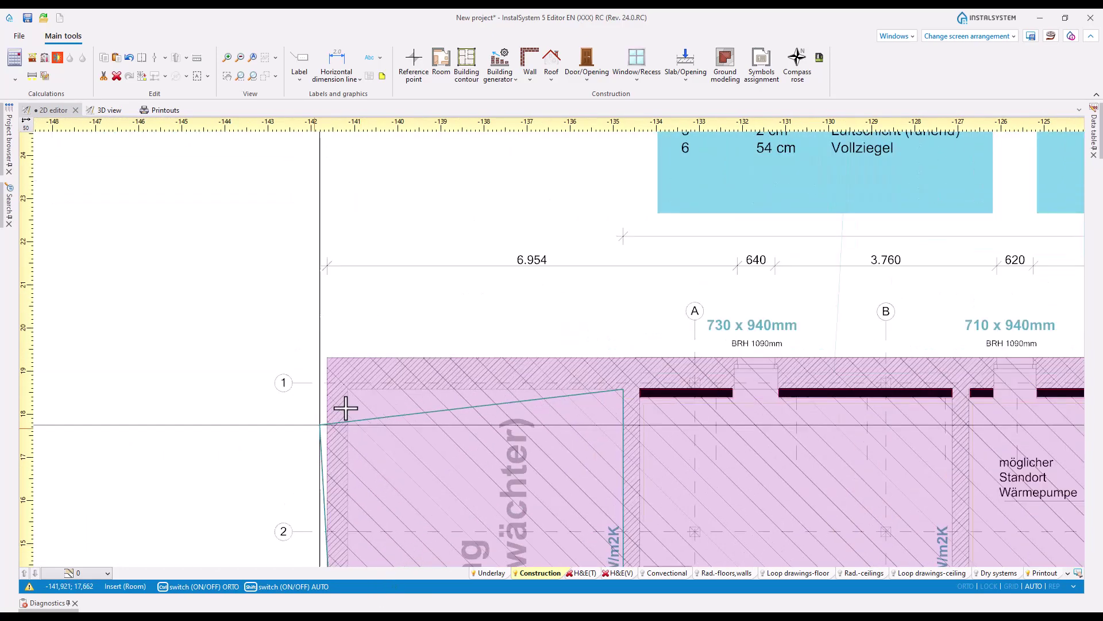
scroll(345, 408, up, 3)
click(324, 375)
click(429, 415)
- Set the Underlay layer to be the only one visible when active and switch to it
scroll(460, 419, down, 5)
middle_drag(793, 446, 415, 278)
right_click(491, 574)
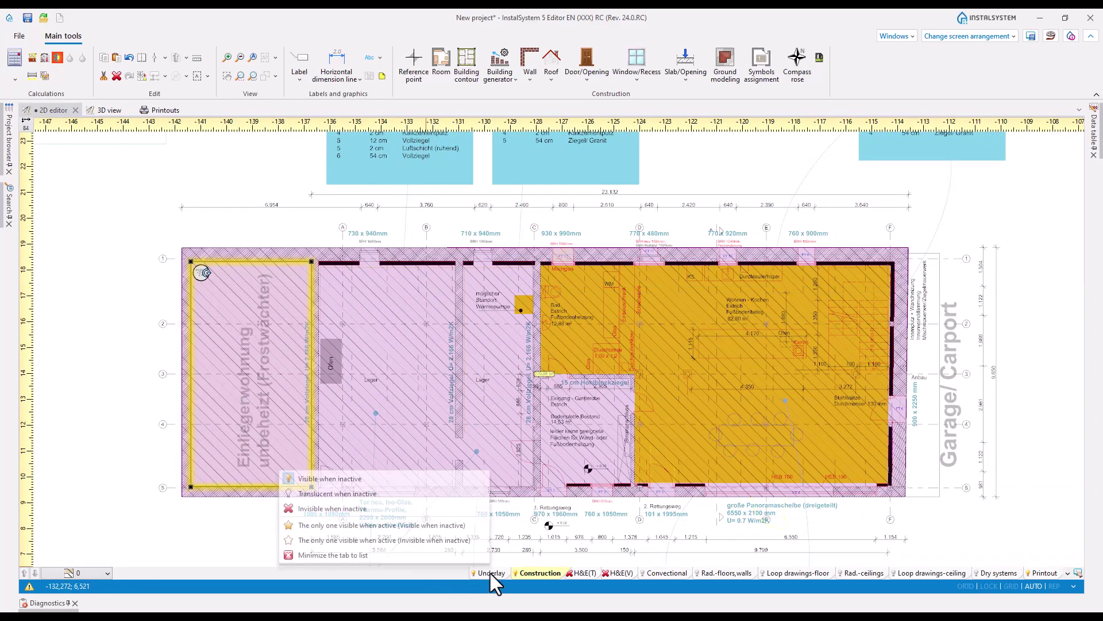
click(381, 539)
click(491, 573)
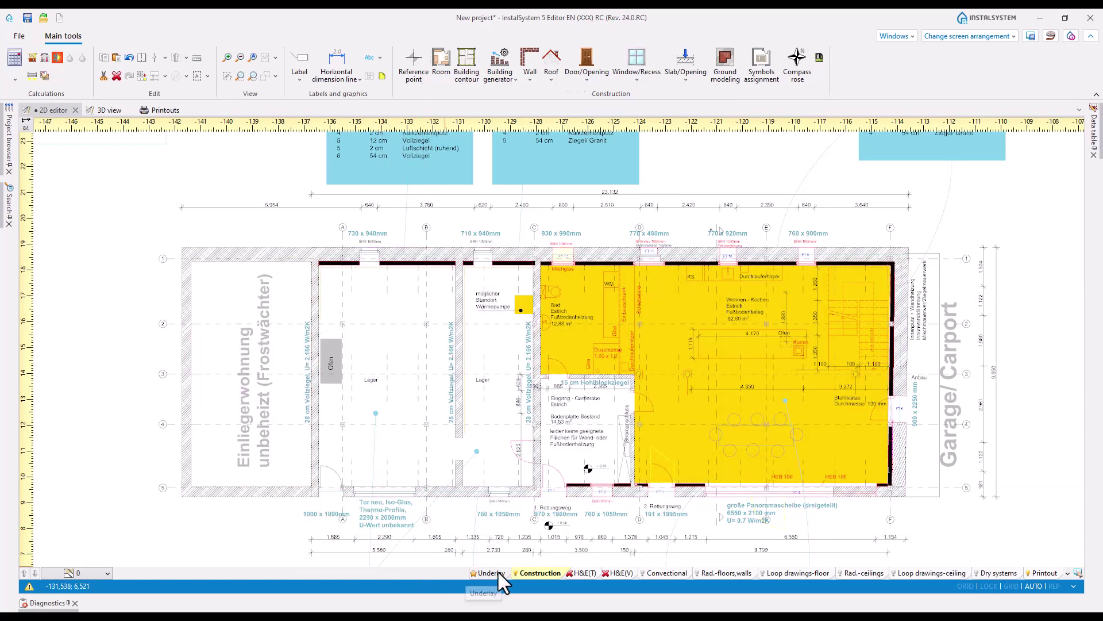
- Display the data table and select the PDF underlay drawing to show its properties
middle_drag(931, 406, 834, 412)
click(1097, 145)
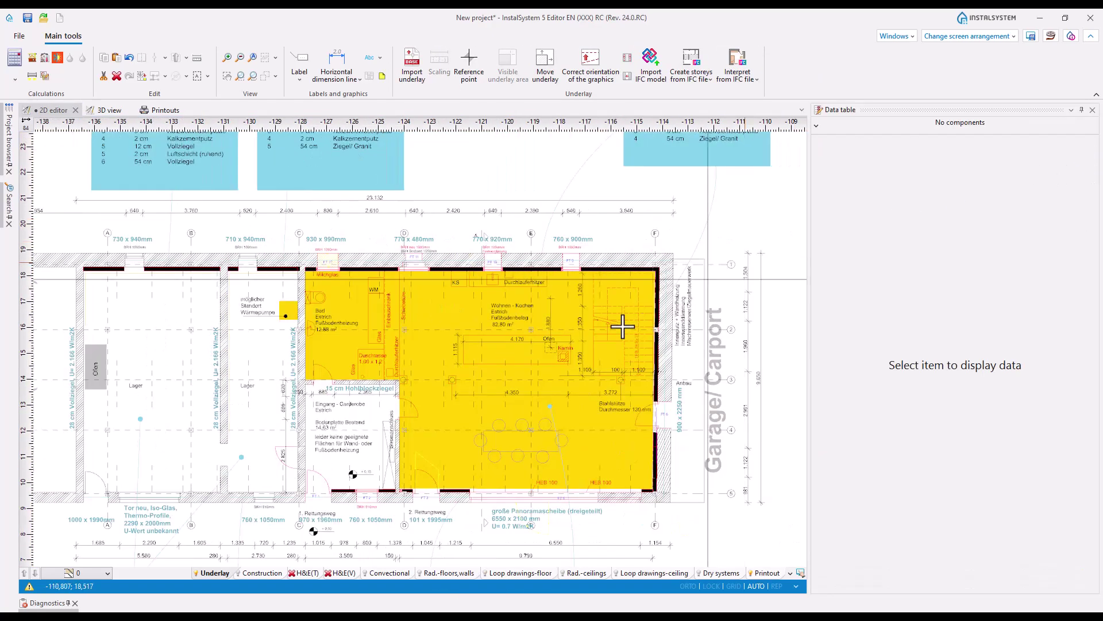
click(542, 344)
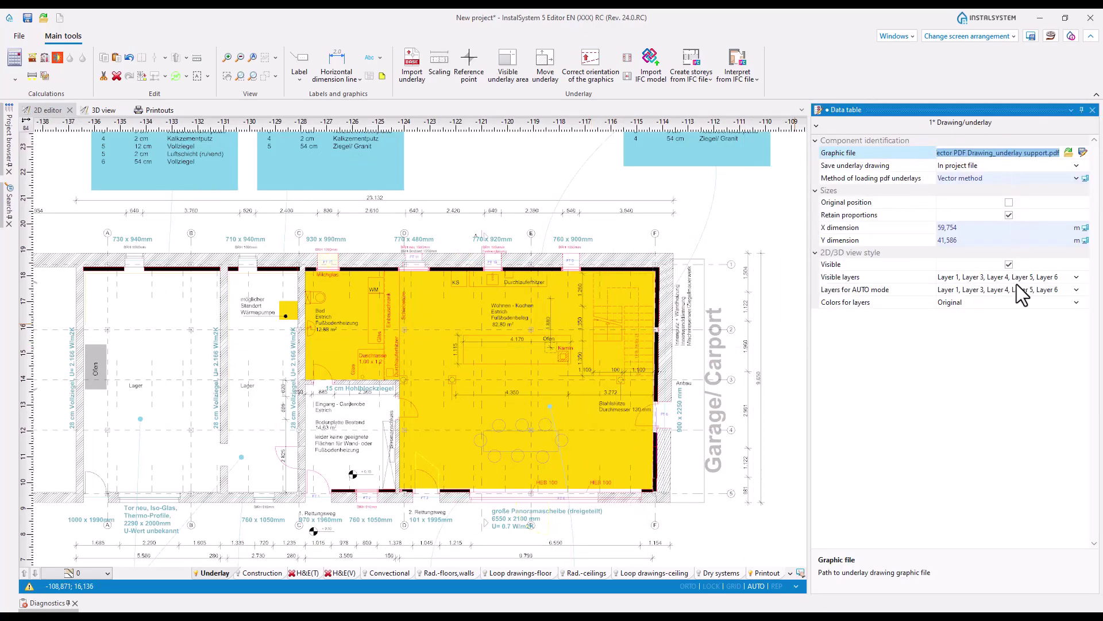
- Hide Layer 1, Layer 3, Layer 4 and Layer 5 of the underlay drawing
click(1076, 277)
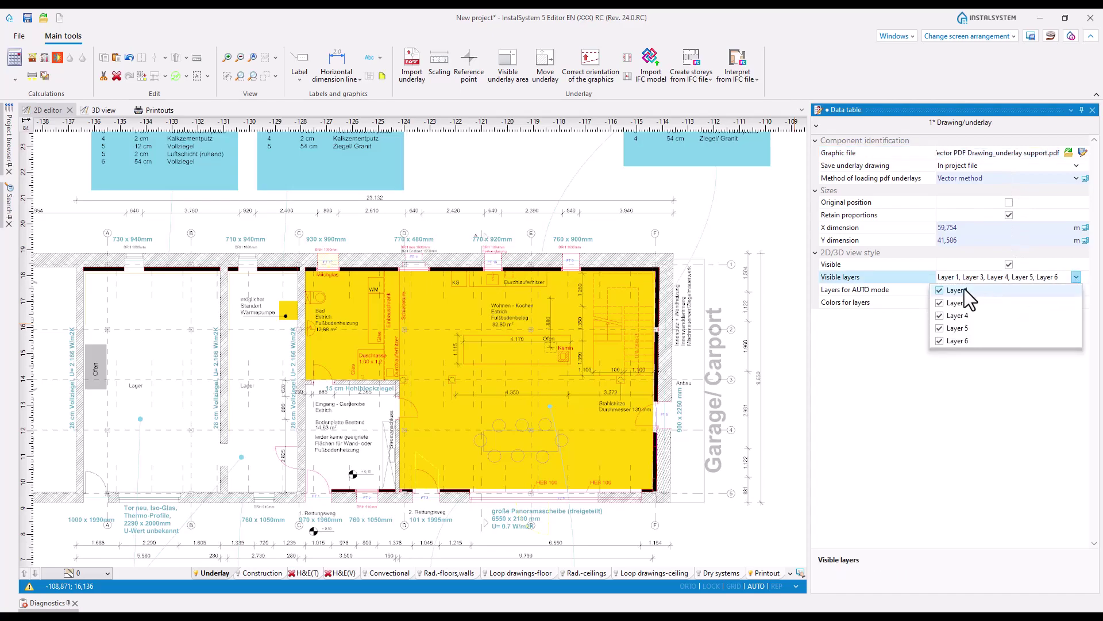
click(943, 291)
click(944, 302)
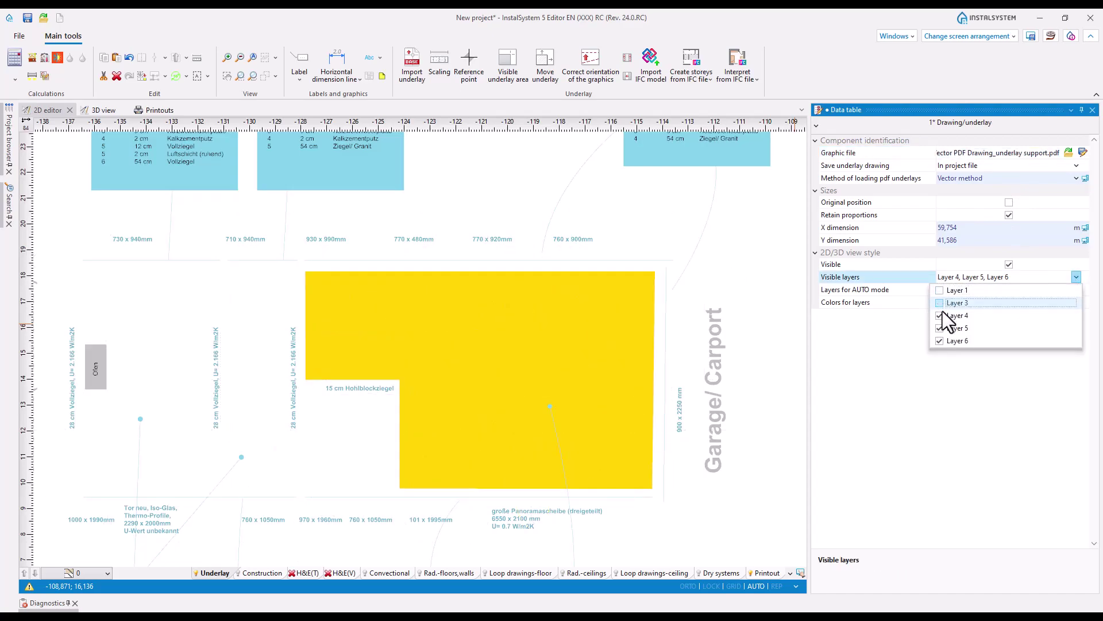
click(942, 315)
click(941, 328)
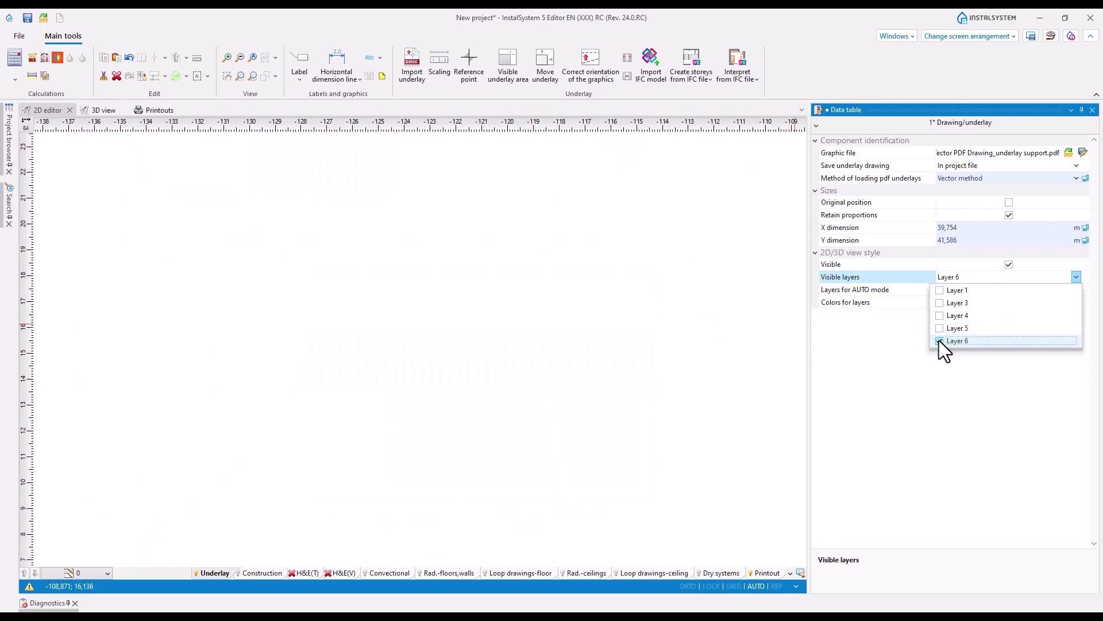
- Make Layer 1, Layer 3, Layer 4 and Layer 5 of the underlay drawing visible again
click(940, 328)
click(940, 316)
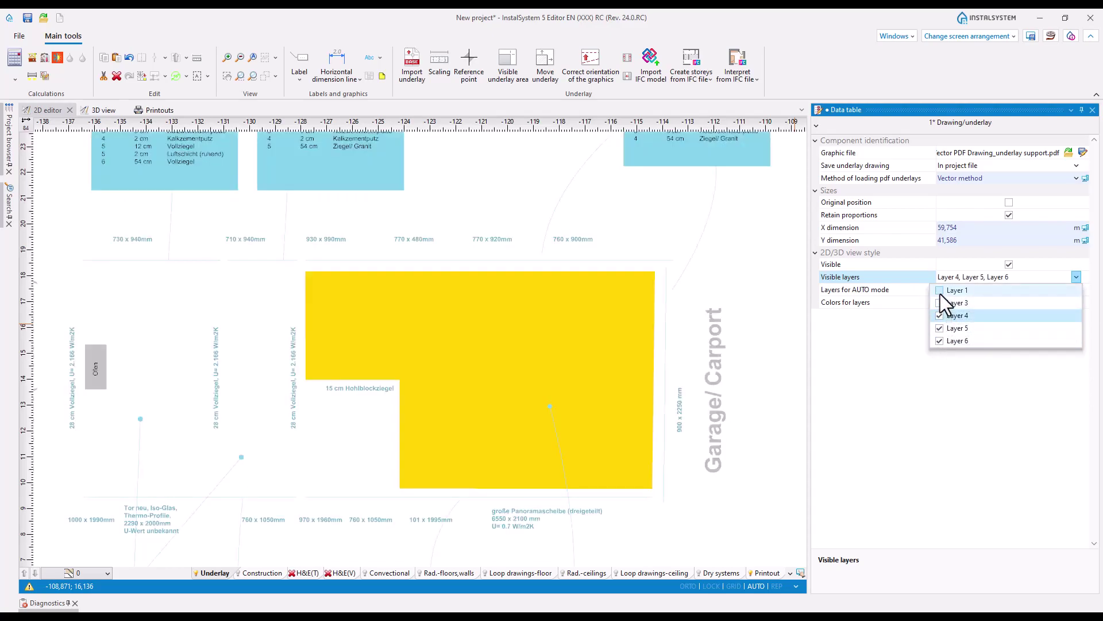
click(940, 291)
click(940, 303)
click(1077, 277)
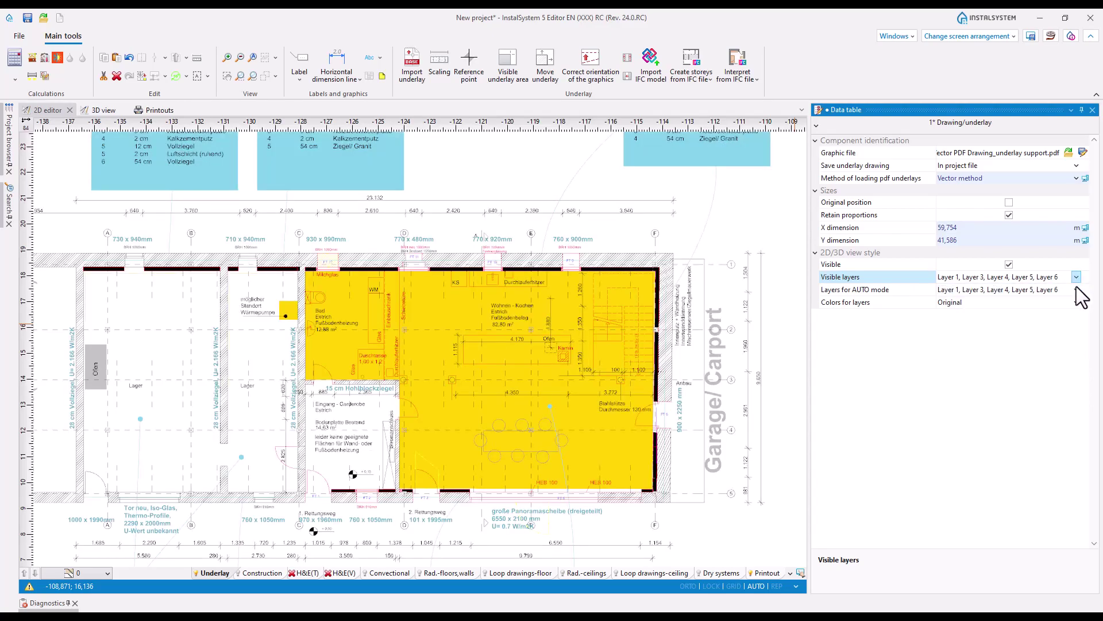
- Try the Grey and Brightened layer colours on the underlay drawing and return them to Original
click(1076, 289)
click(1077, 291)
click(1076, 303)
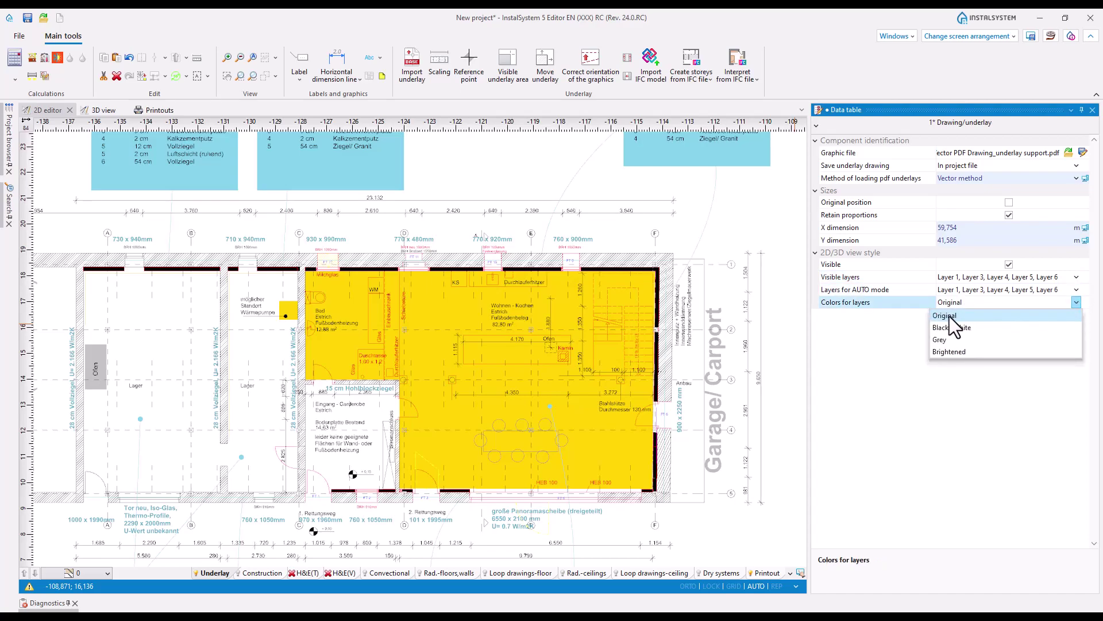
click(950, 344)
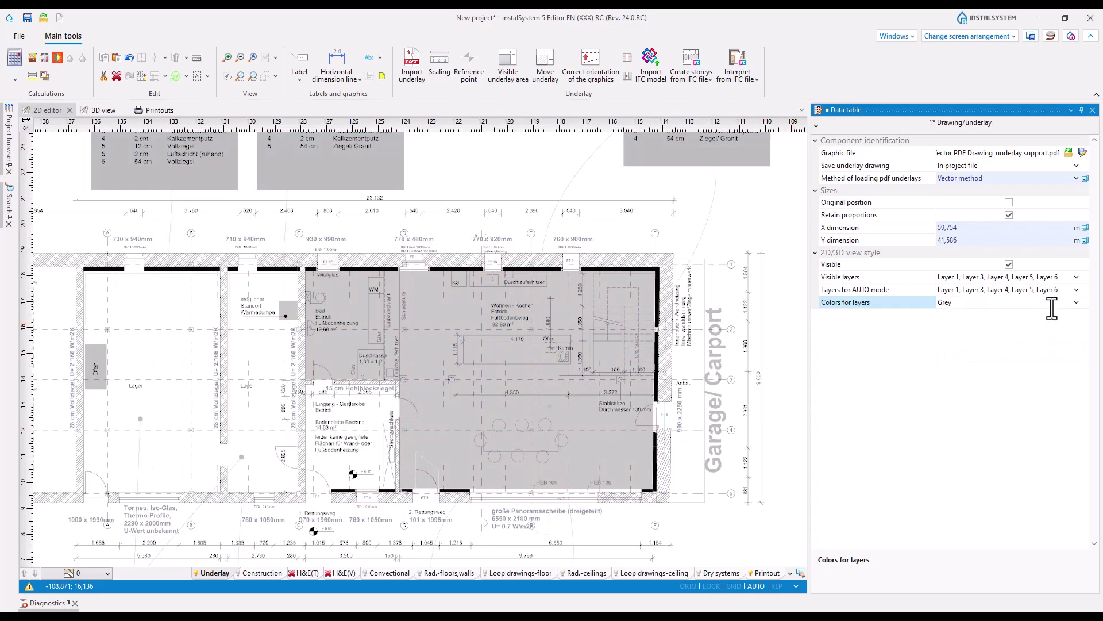
click(1076, 302)
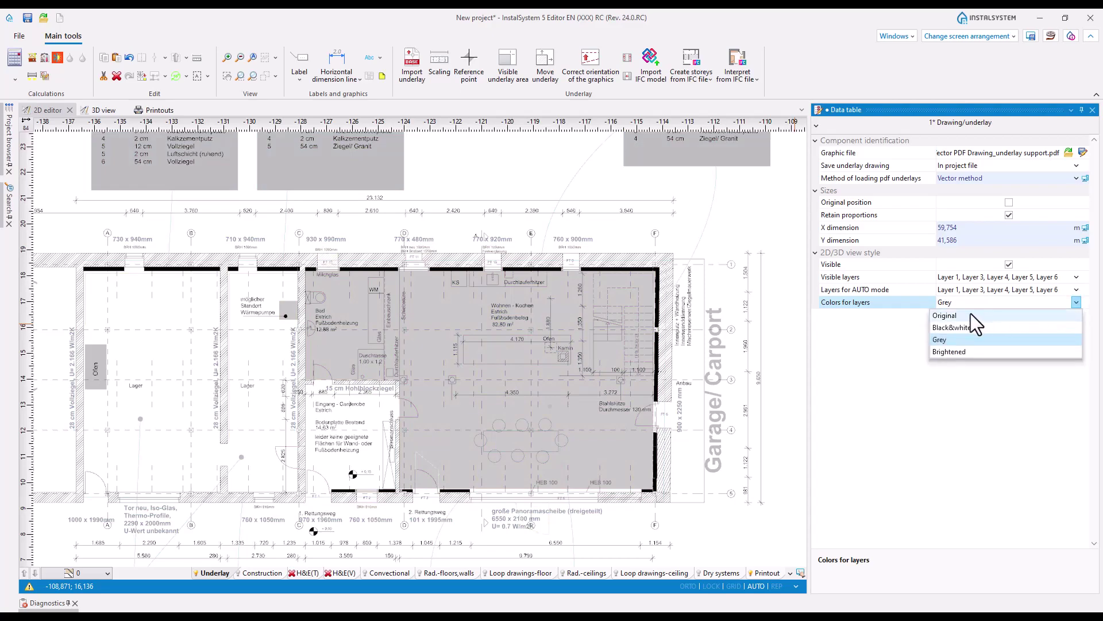
click(949, 352)
click(1076, 302)
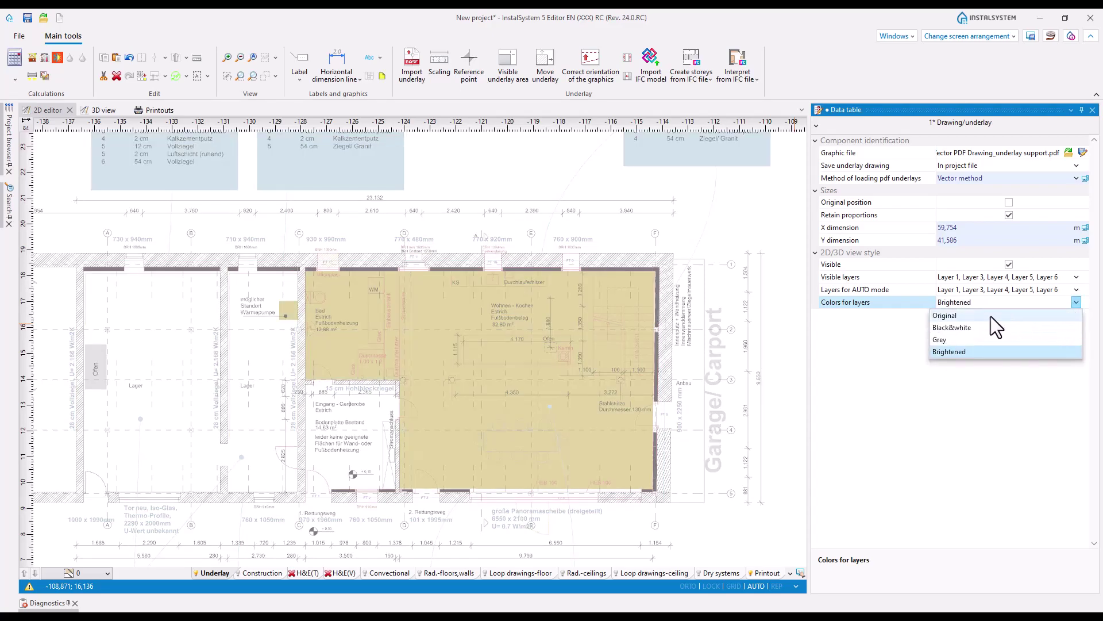
click(963, 316)
scroll(753, 328, down, 3)
scroll(754, 329, down, 3)
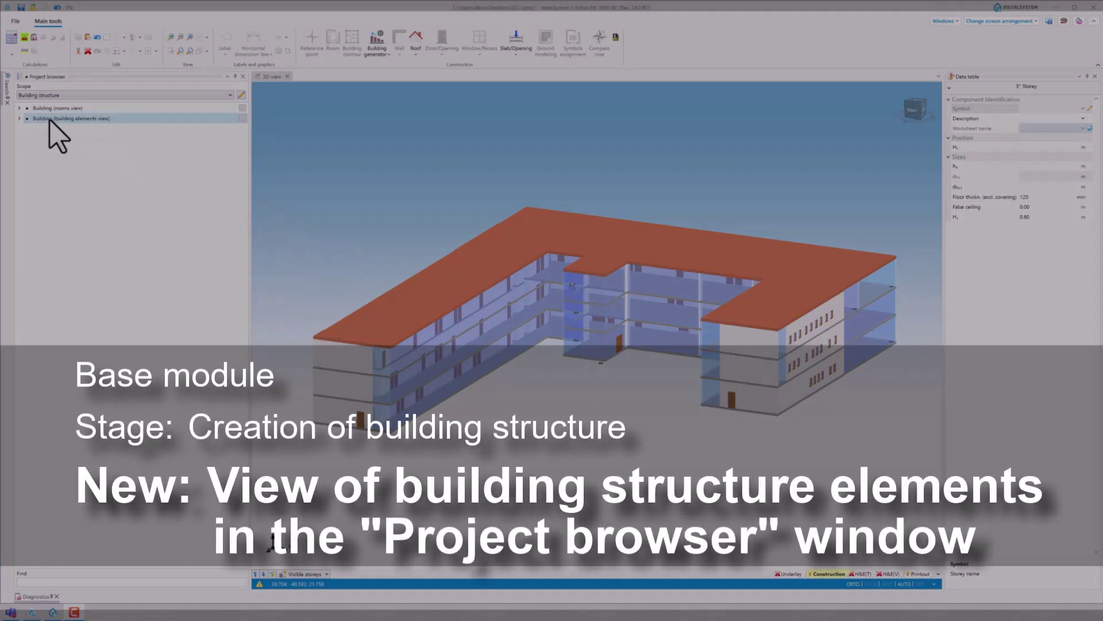
- Expand the building elements view and its storeys 01 - Entry Level, 02 - Floor and 03 - Floor in the project browser
click(20, 118)
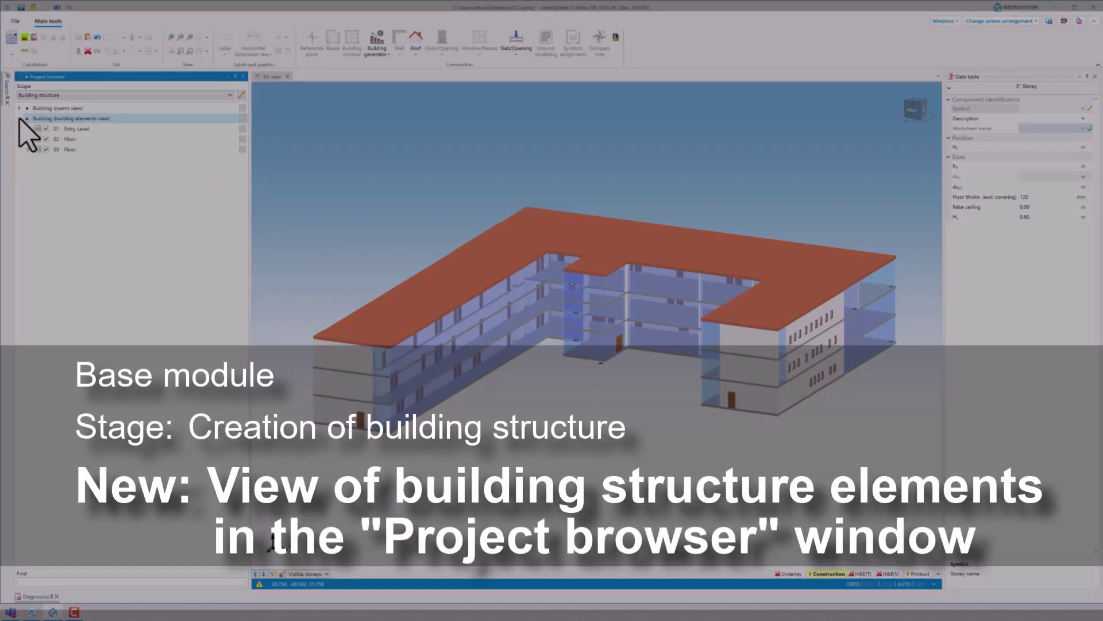
click(29, 129)
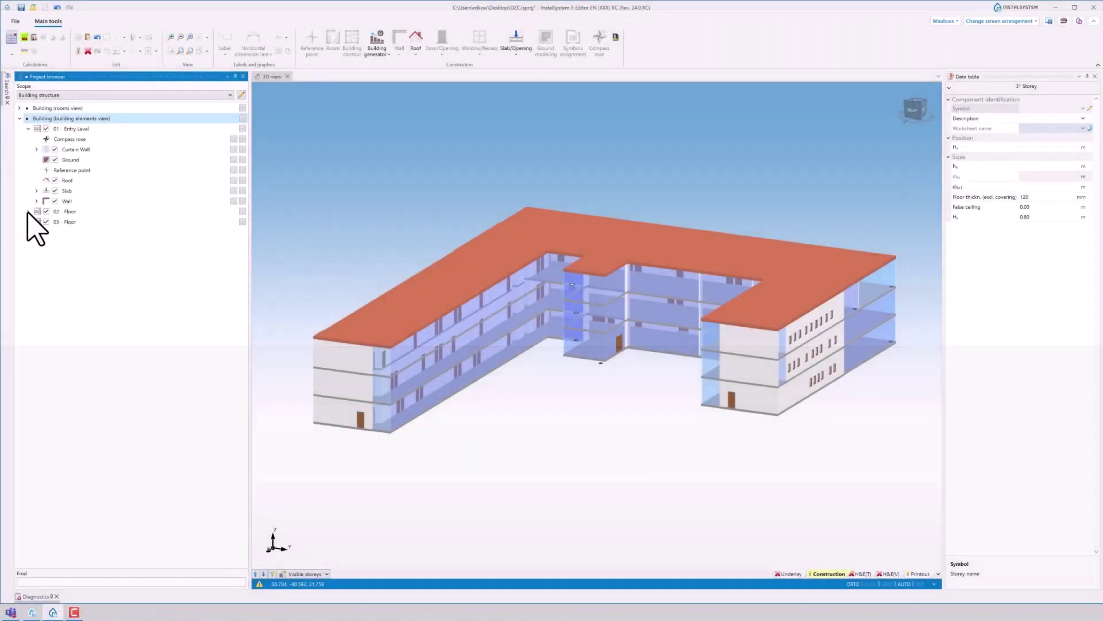
click(28, 211)
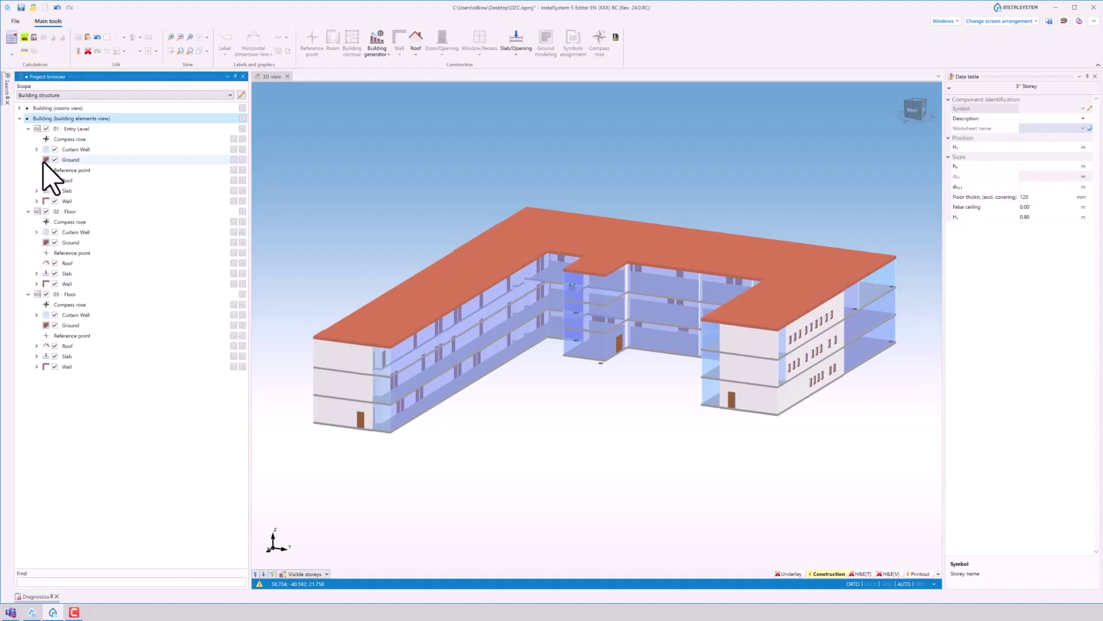
- Hide the building elements of the storeys 01 - Entry Level, 02 - Floor and 03 - Floor
click(46, 129)
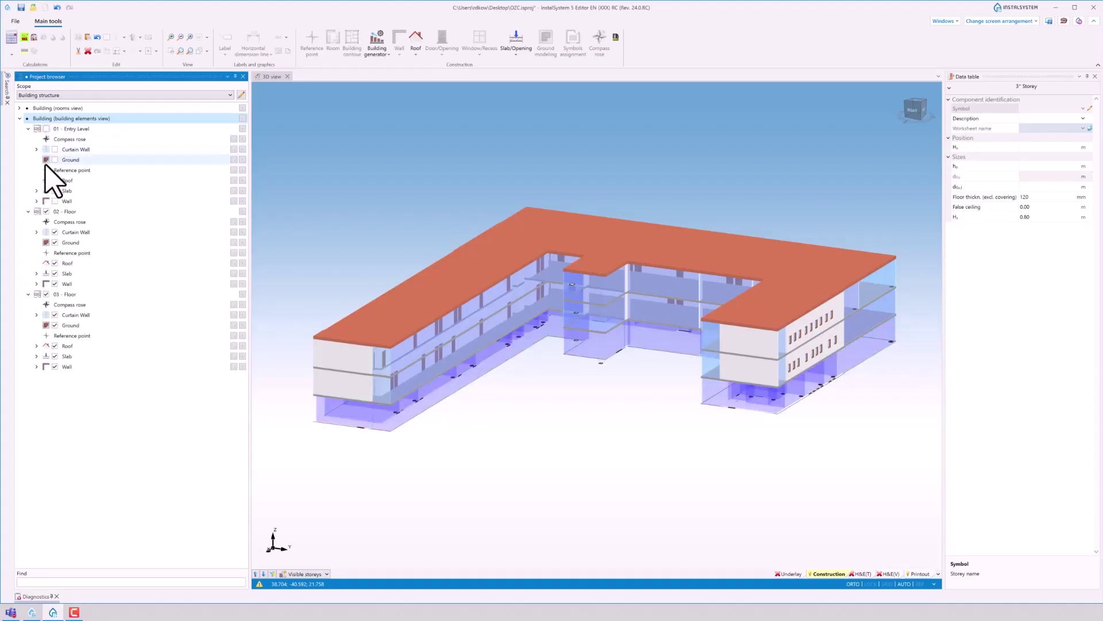
click(46, 211)
click(47, 294)
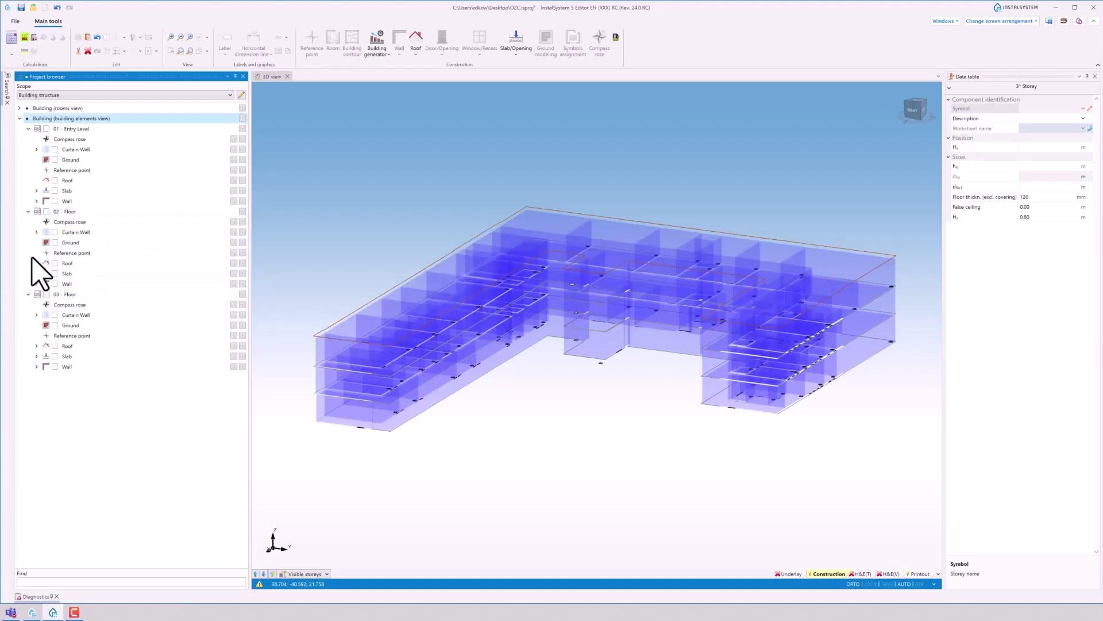
- Collapse the 02 - Floor and 03 - Floor storeys and show the building elements of 01 - Entry Level
click(28, 212)
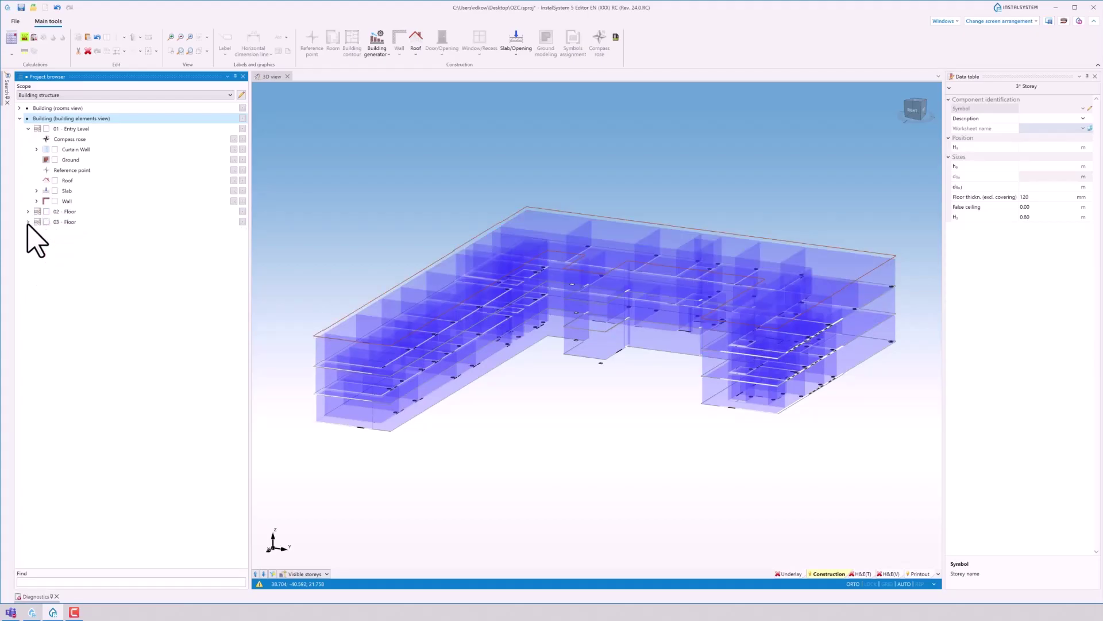
click(47, 128)
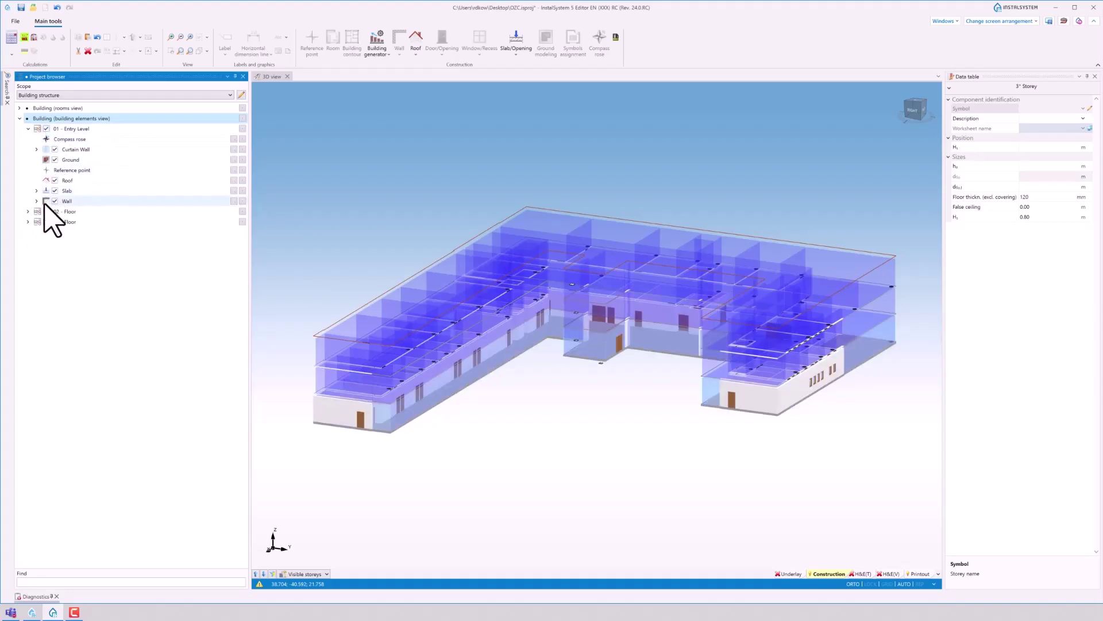
- Select all walls of 01 - Entry Level, pick the hinged door belonging to one of them, and inspect it in the 3D model
click(243, 201)
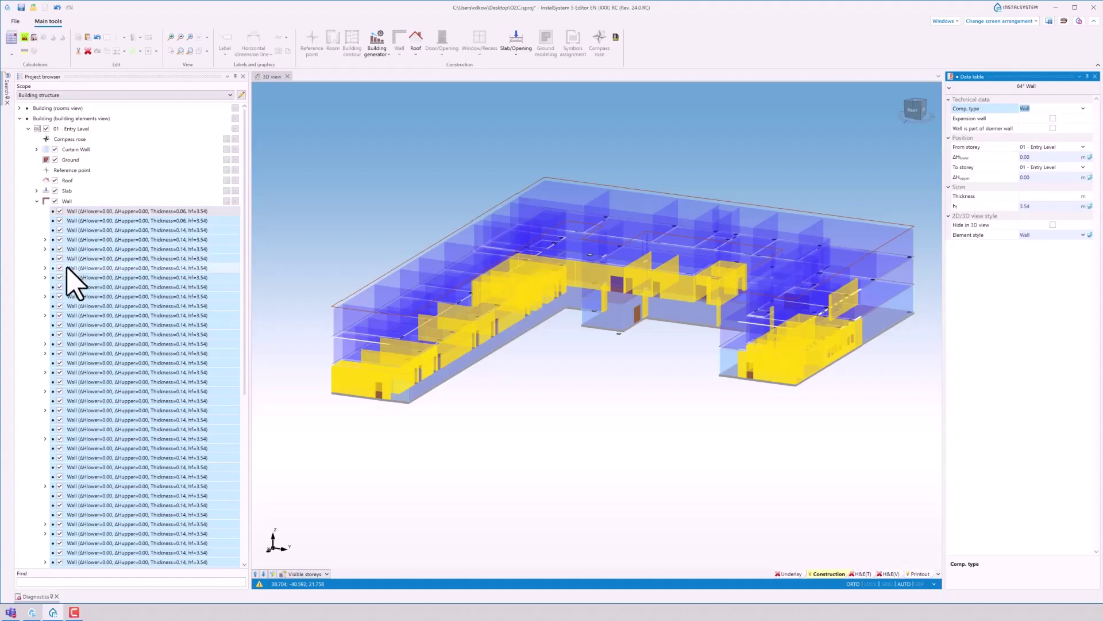
click(45, 316)
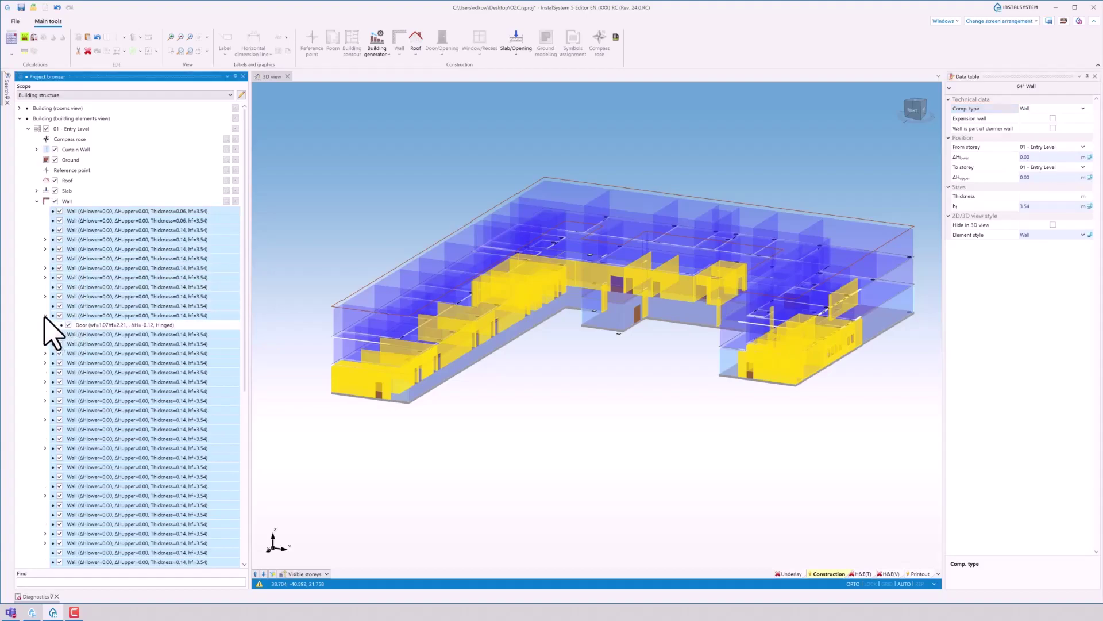
click(102, 325)
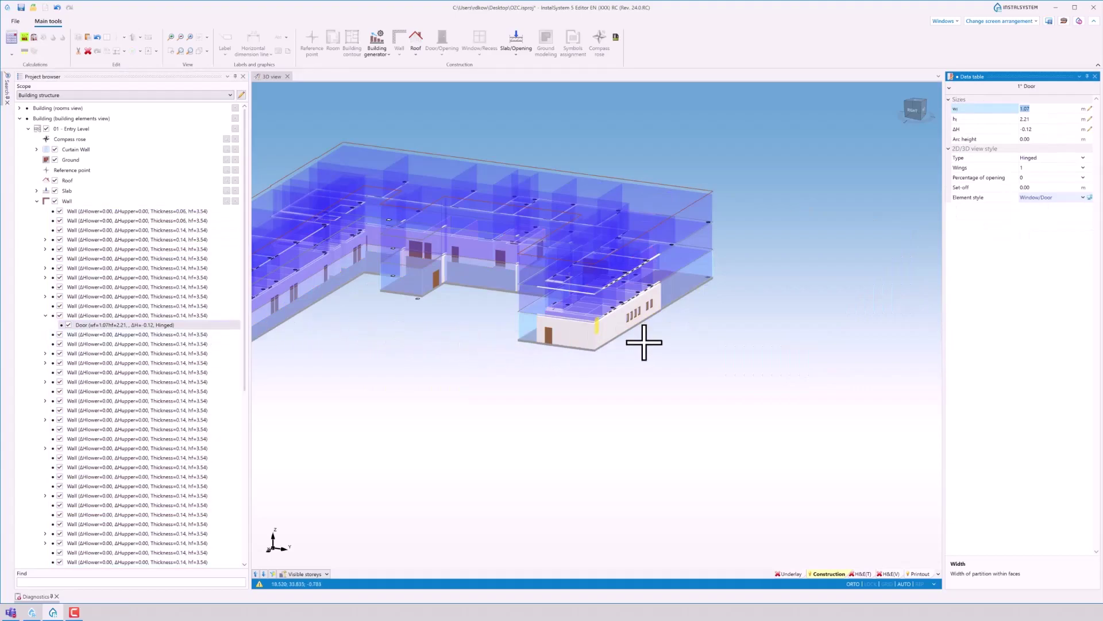
middle_drag(640, 341, 592, 342)
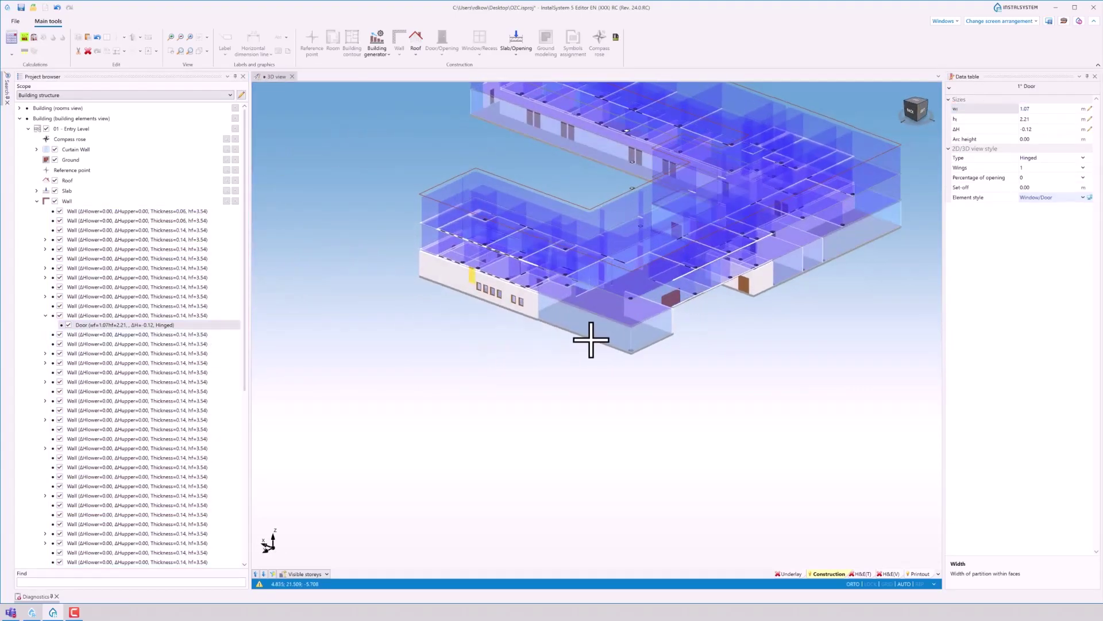
scroll(469, 273, up, 4)
middle_drag(468, 266, 515, 279)
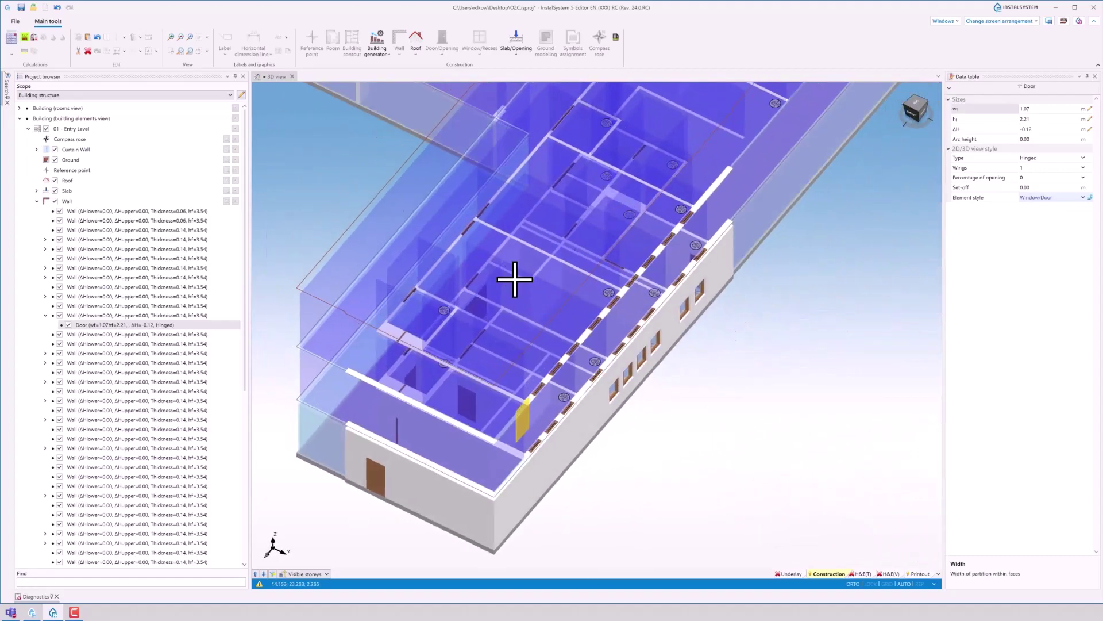
- Collapse the wall list of 01 - Entry Level and expand and select its curtain walls
click(45, 315)
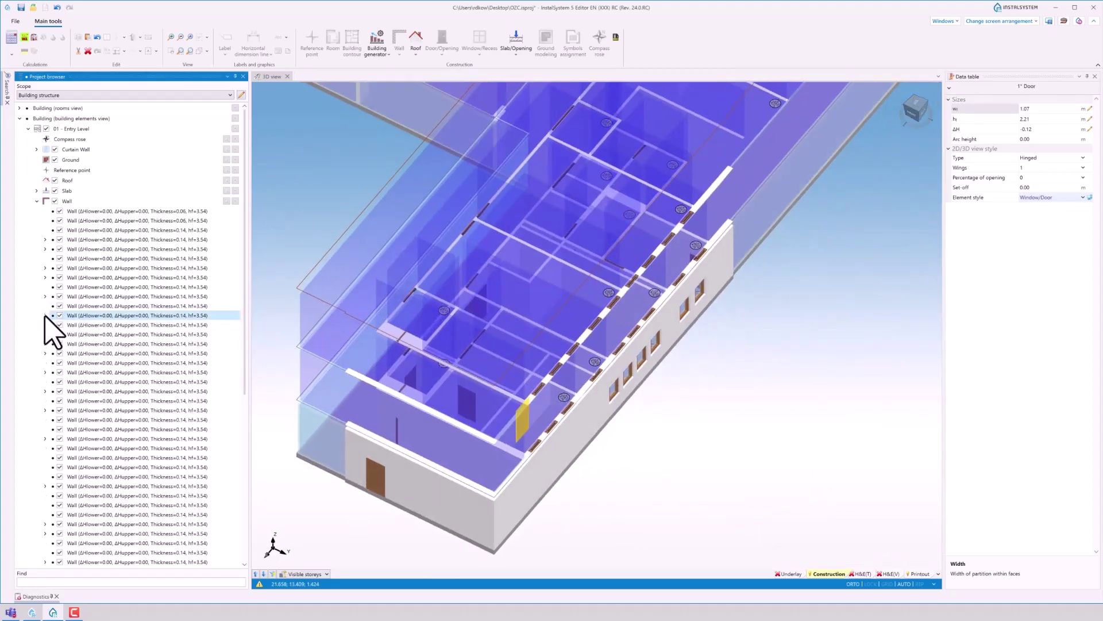
click(37, 202)
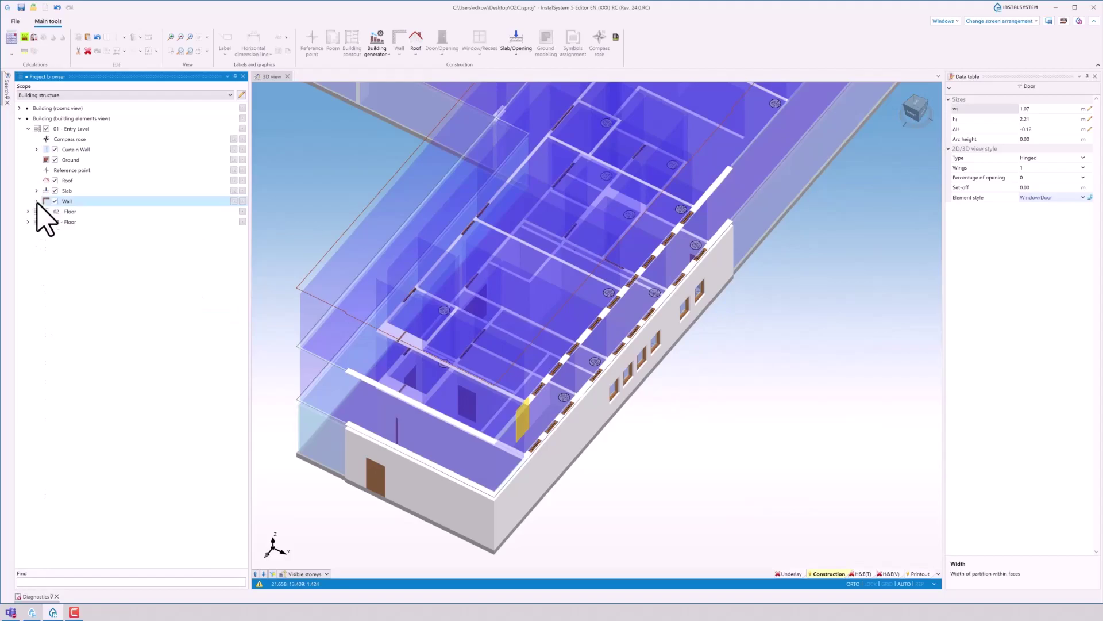
click(36, 149)
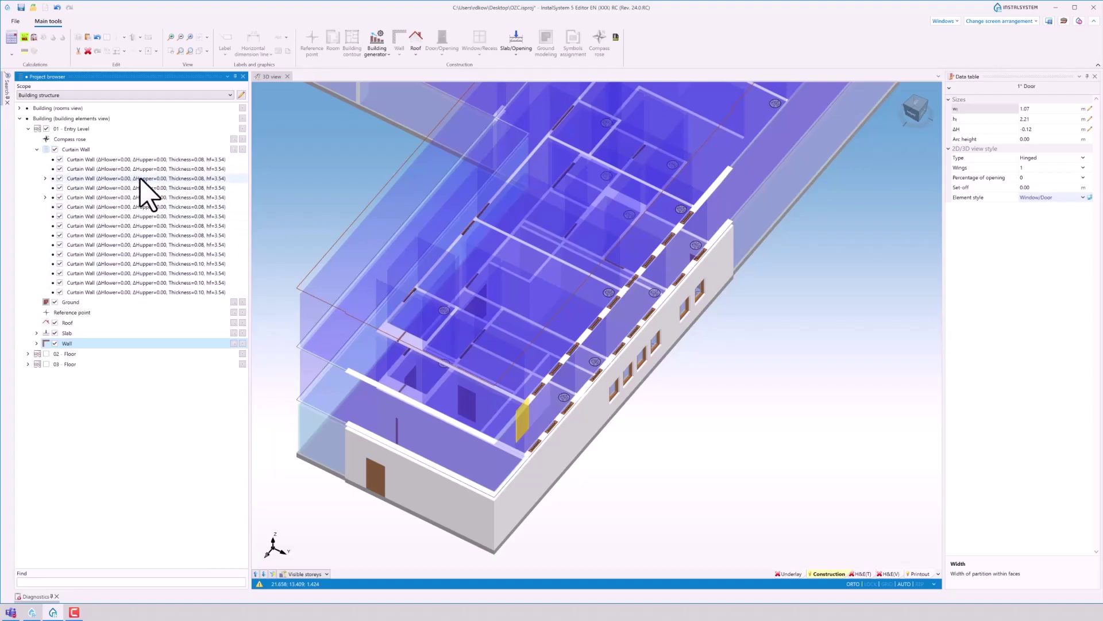
click(243, 149)
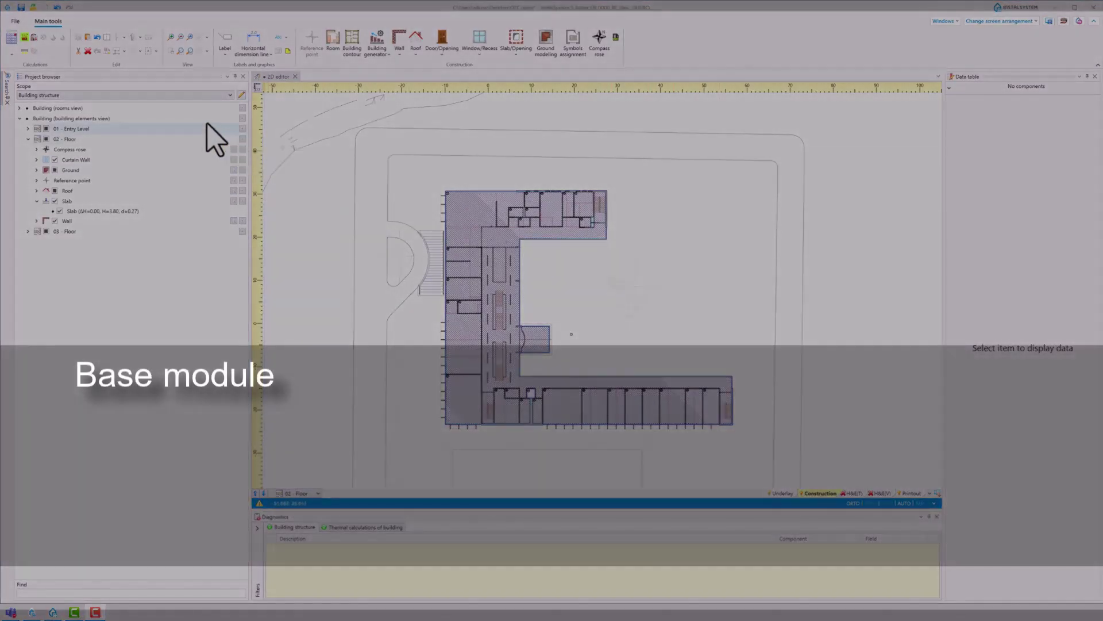
- Check the building structure and locate the slab and the wall behind the first "Opening in slab overlaps with the wall" diagnostic on 02 - Floor
click(25, 37)
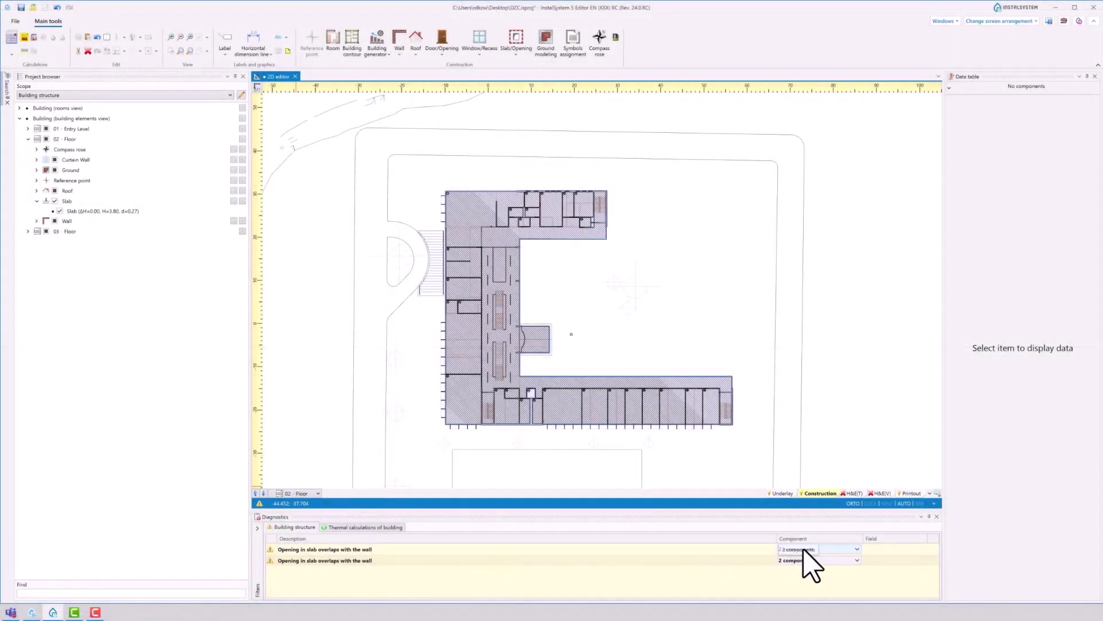
click(854, 549)
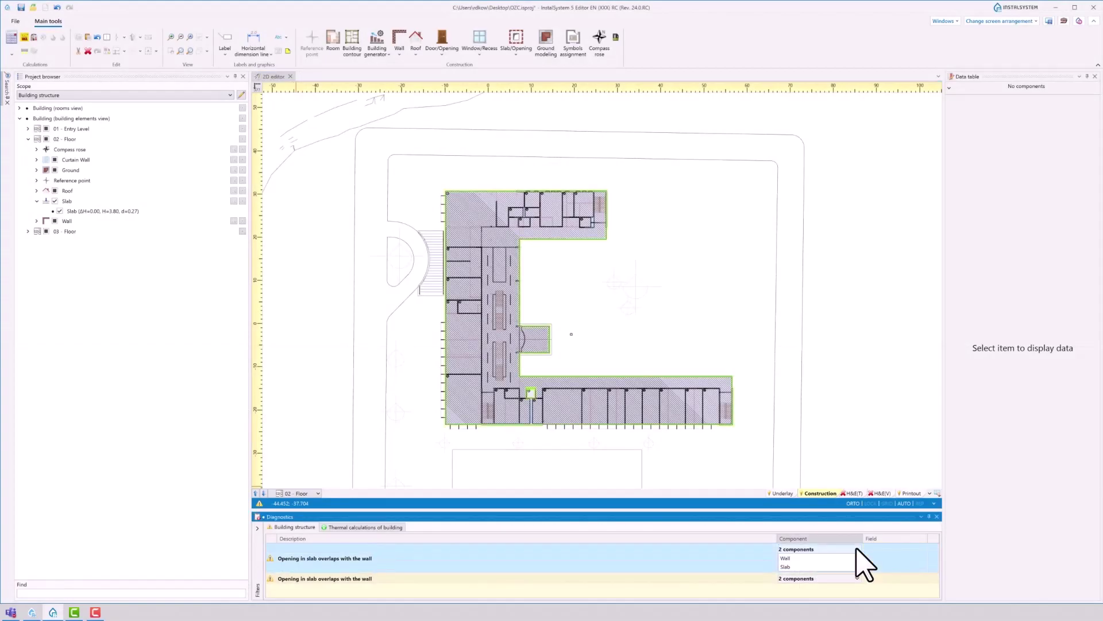
click(804, 566)
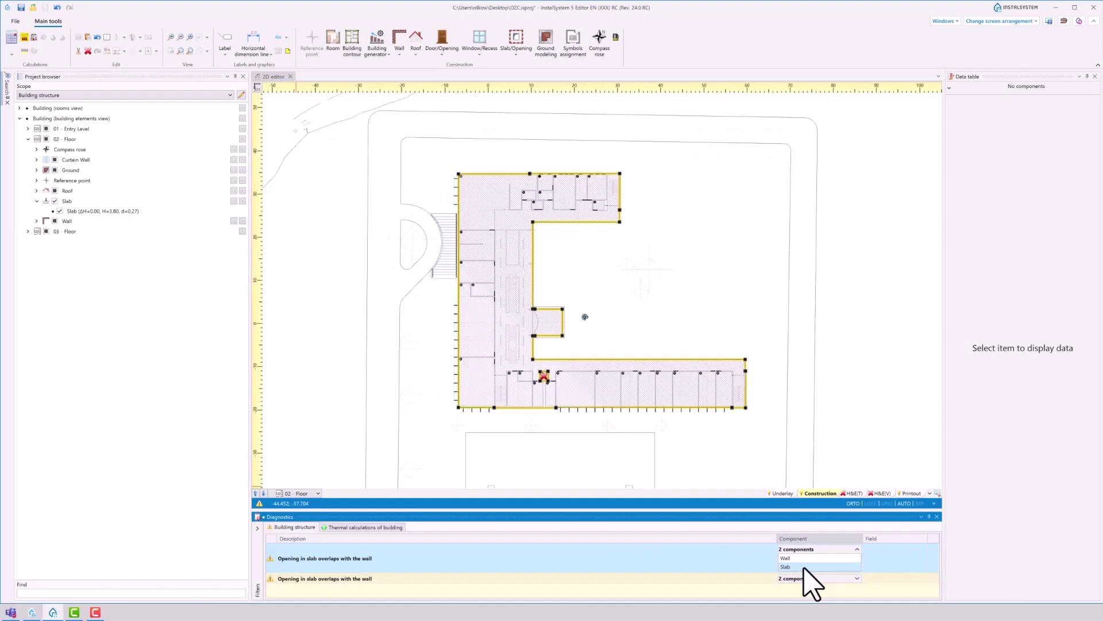
scroll(551, 380, up, 5)
scroll(547, 384, up, 2)
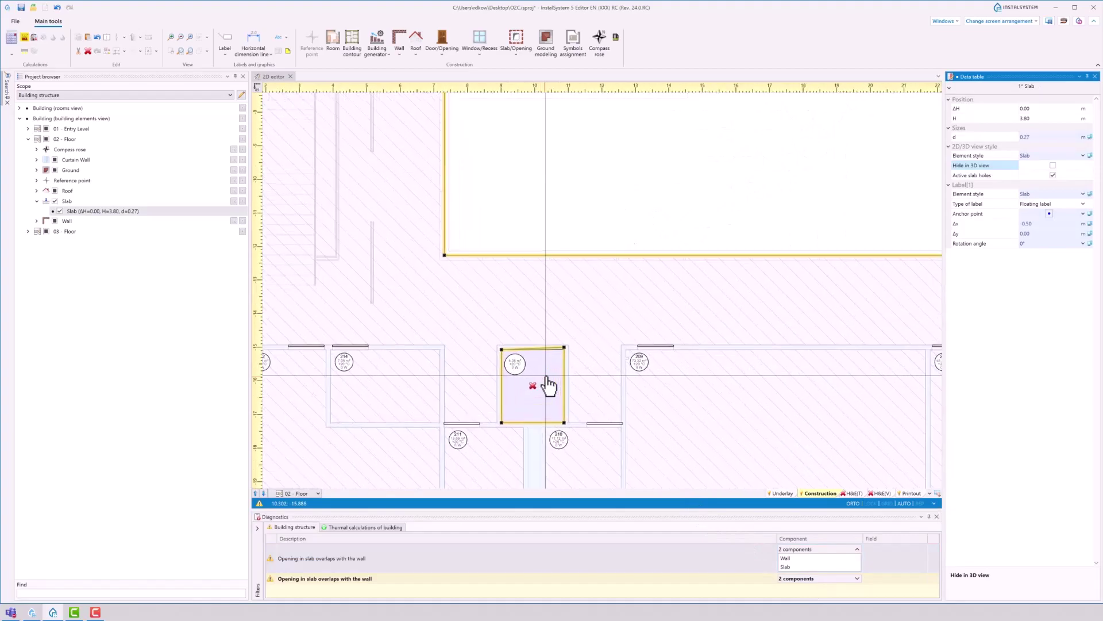
scroll(547, 384, up, 4)
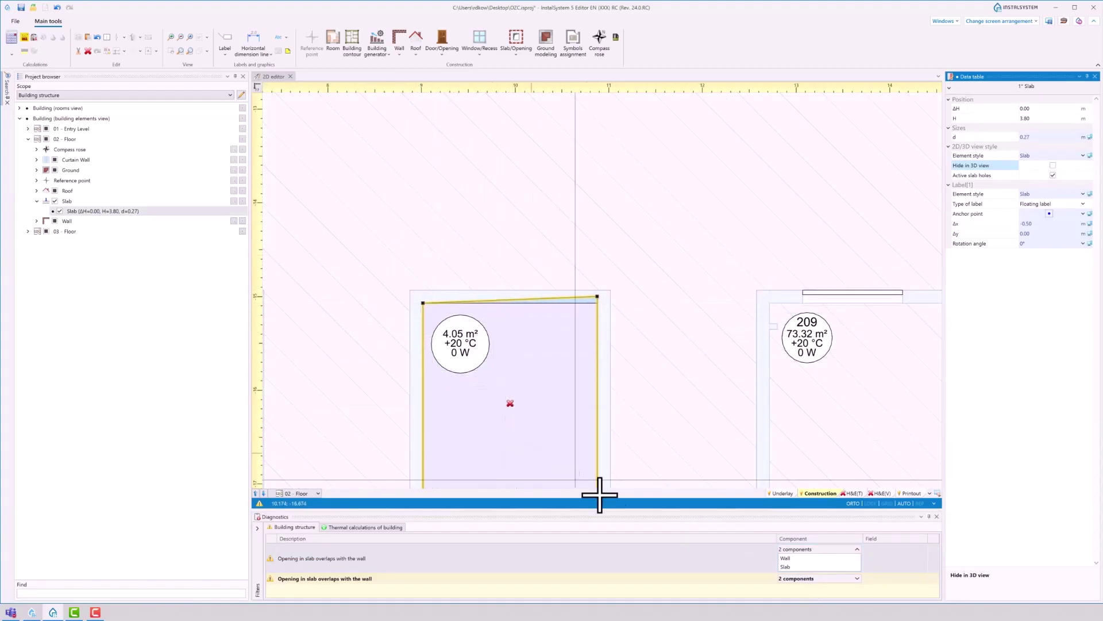
click(793, 561)
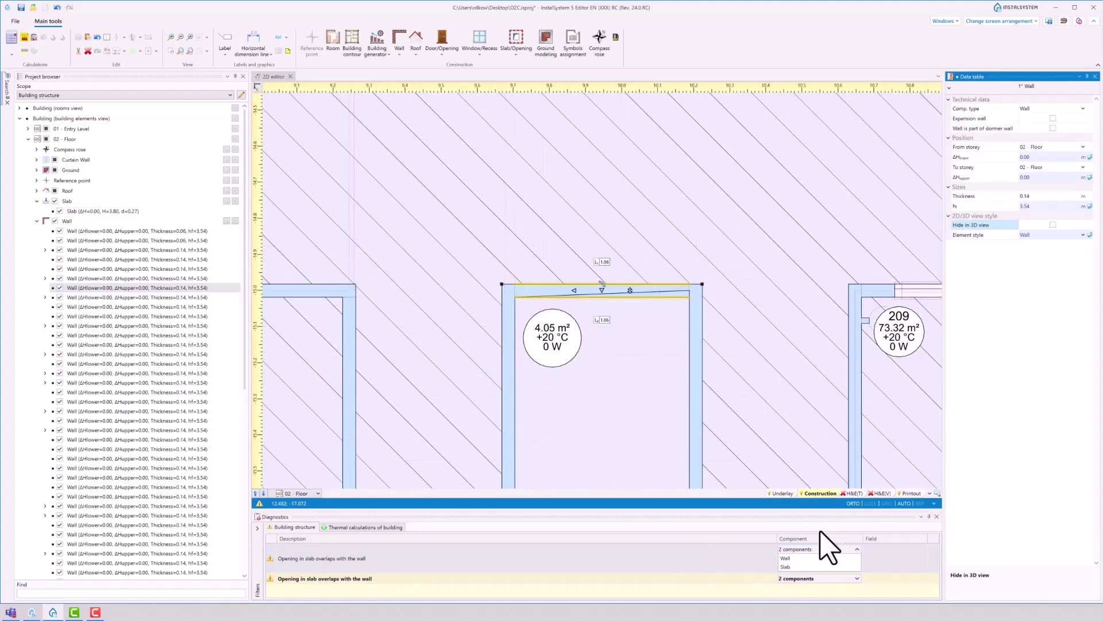
click(649, 440)
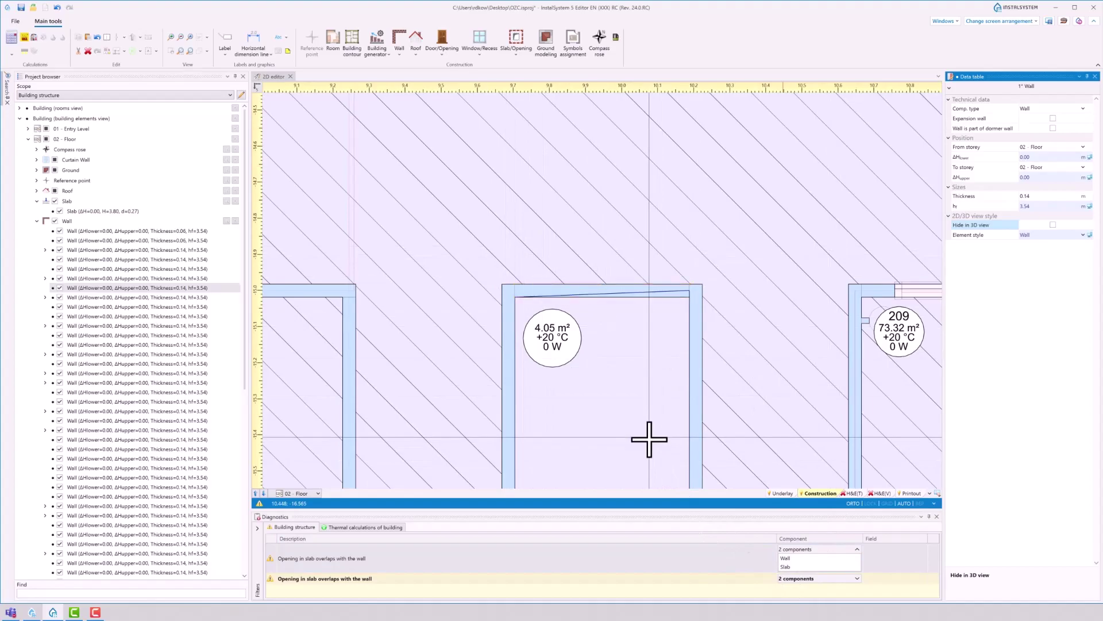
- Straighten the skewed upper edge of the 02 - Floor slab opening along the wall's inner face and recheck the building structure
click(124, 211)
scroll(505, 443, up, 3)
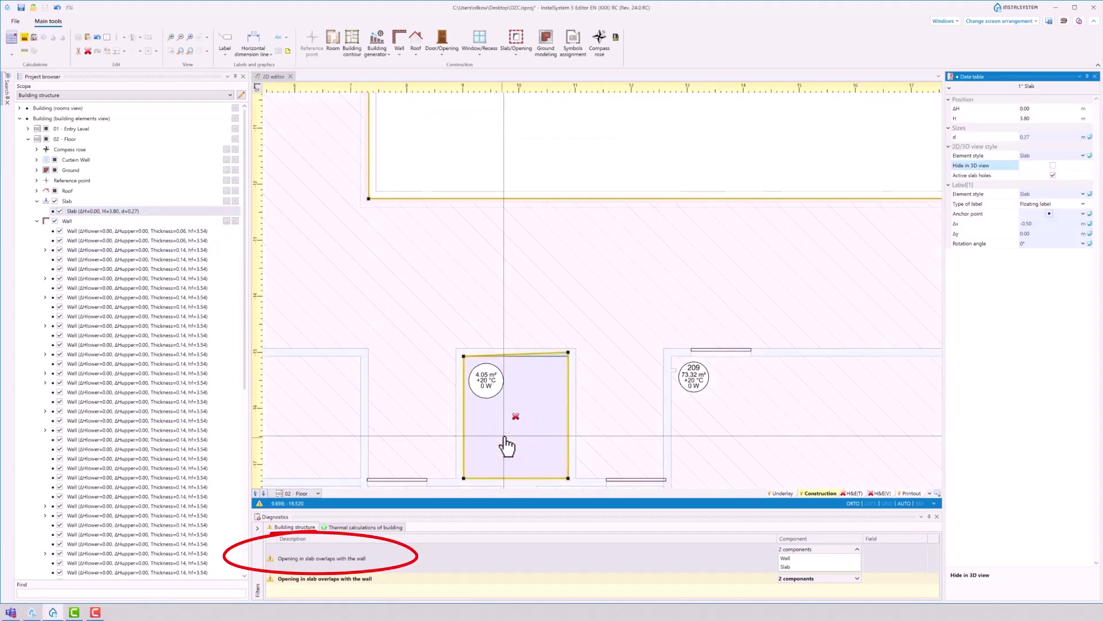
drag(568, 353, 569, 357)
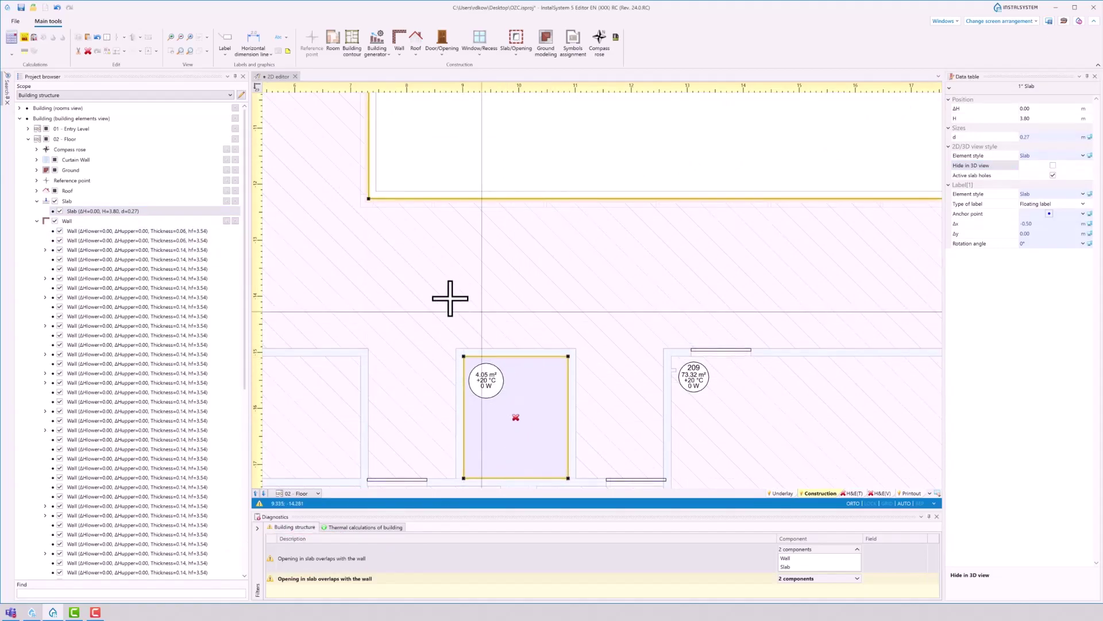
click(24, 37)
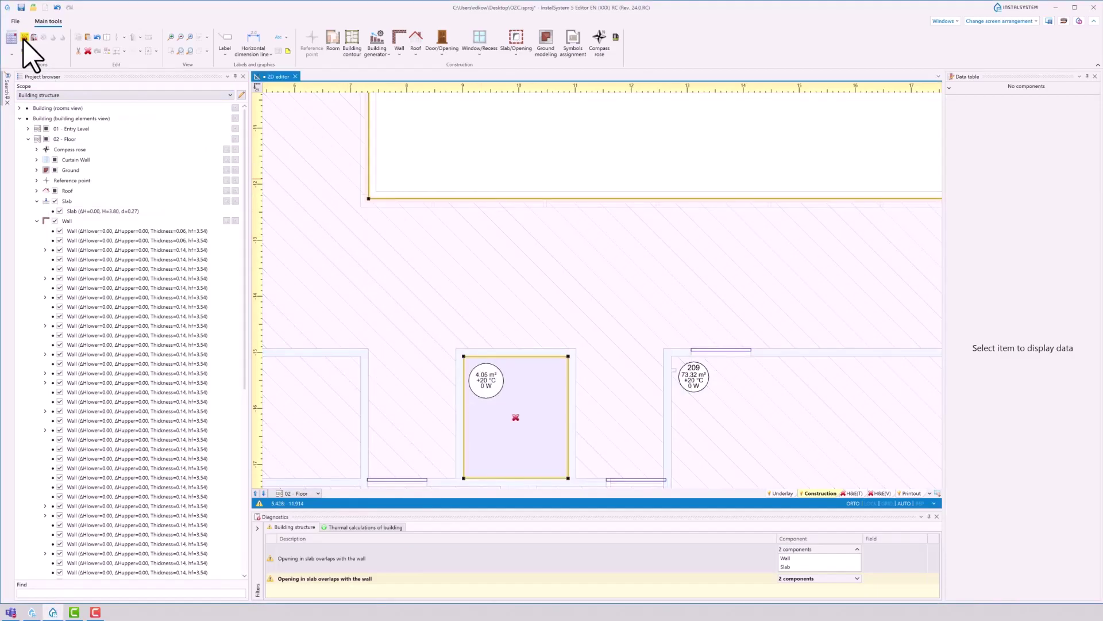
key(Escape)
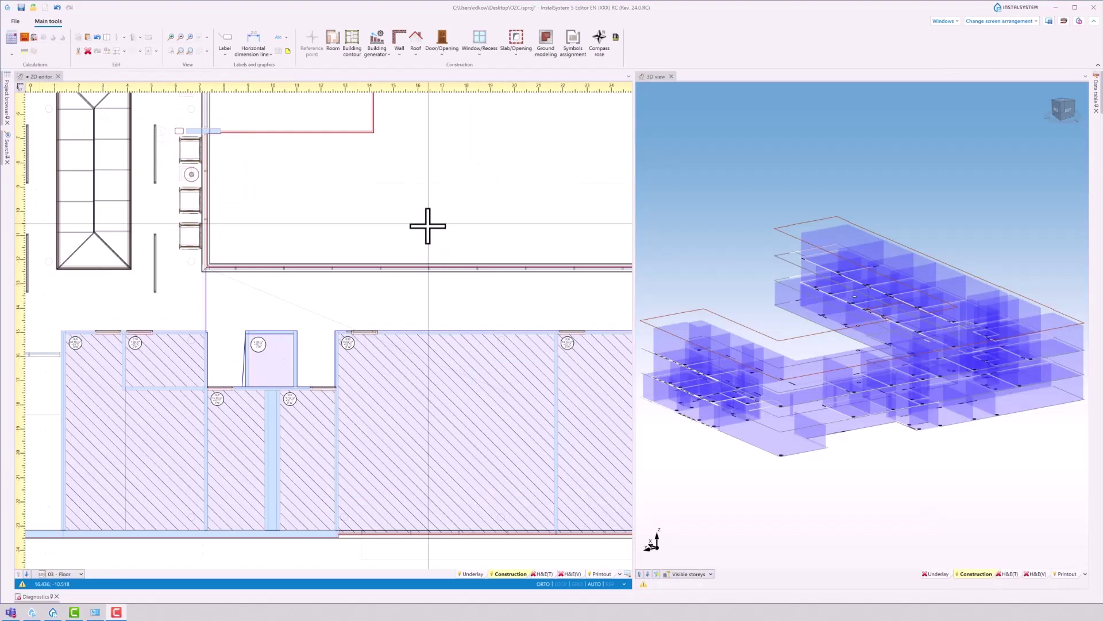
- Check the building structure and locate the overlapping slab openings around the 4.05 m² room on 03 - Floor
click(25, 37)
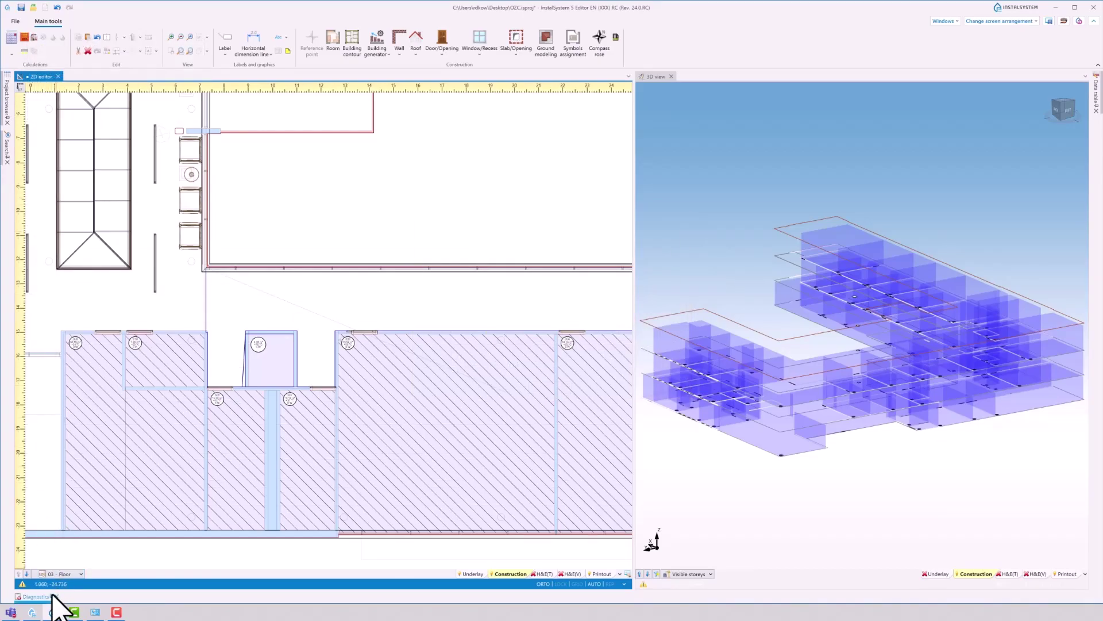
mouse_move(53, 598)
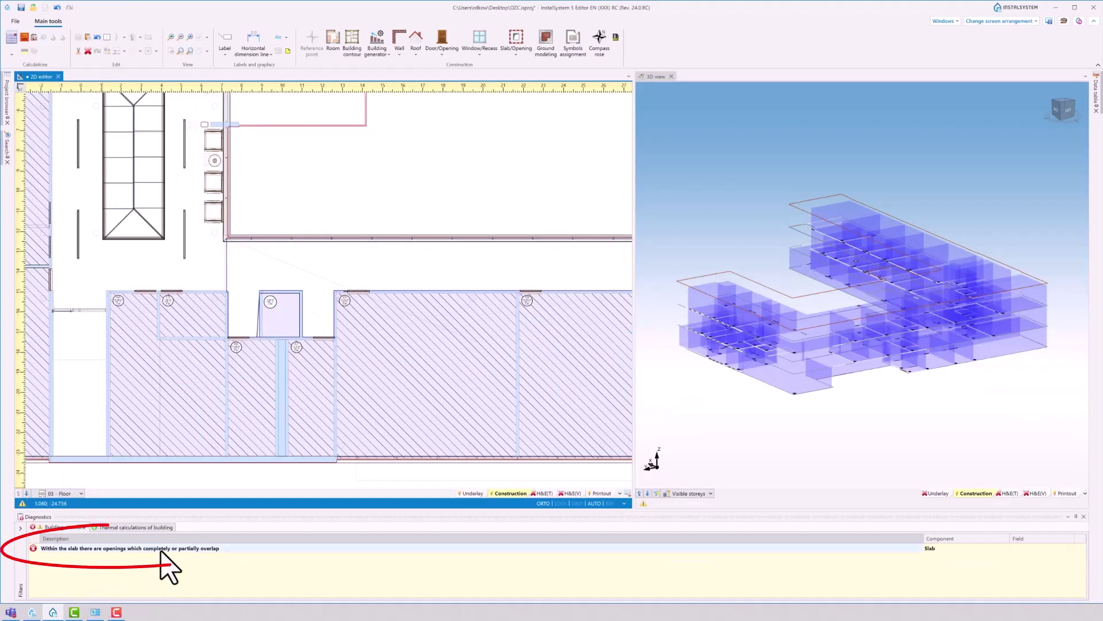
double_click(161, 549)
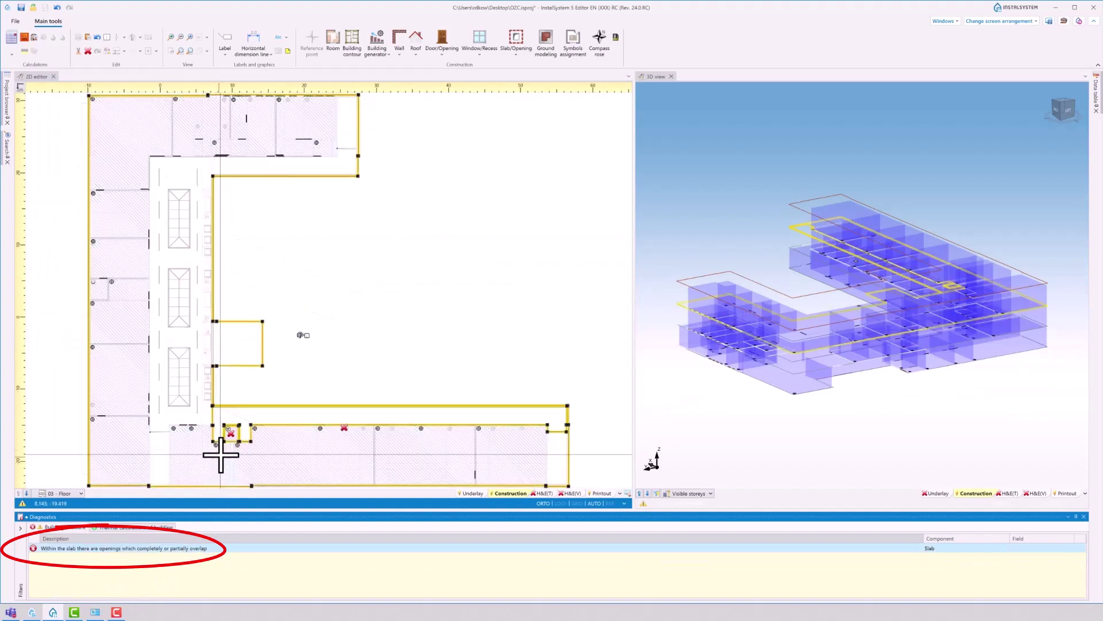
scroll(229, 440, up, 5)
middle_drag(234, 445, 279, 328)
scroll(255, 349, up, 2)
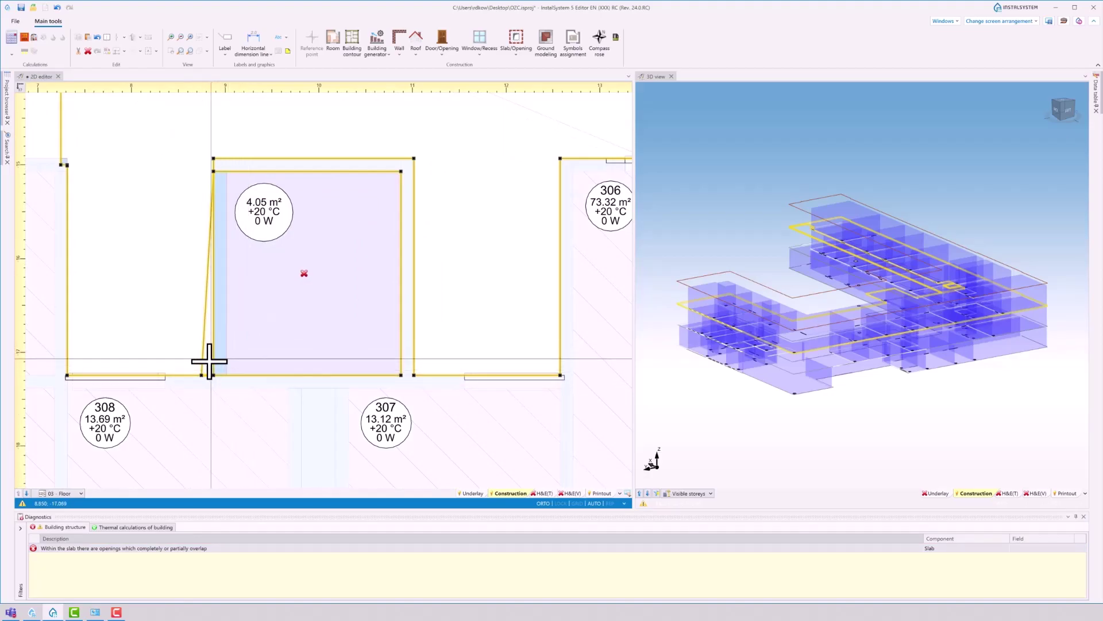
scroll(204, 379, up, 2)
- Move the left-hand corners of the overlapping slab openings onto the wall faces of the 4.05 m² room and deselect the slab
drag(216, 375, 243, 377)
middle_drag(293, 249, 284, 384)
drag(214, 188, 232, 172)
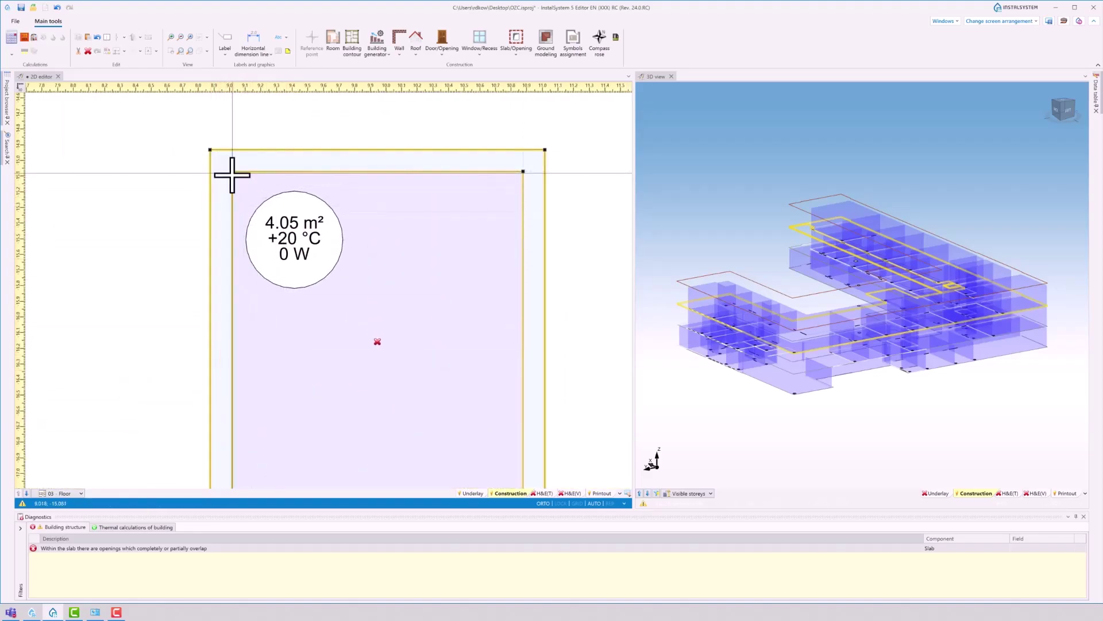
click(253, 135)
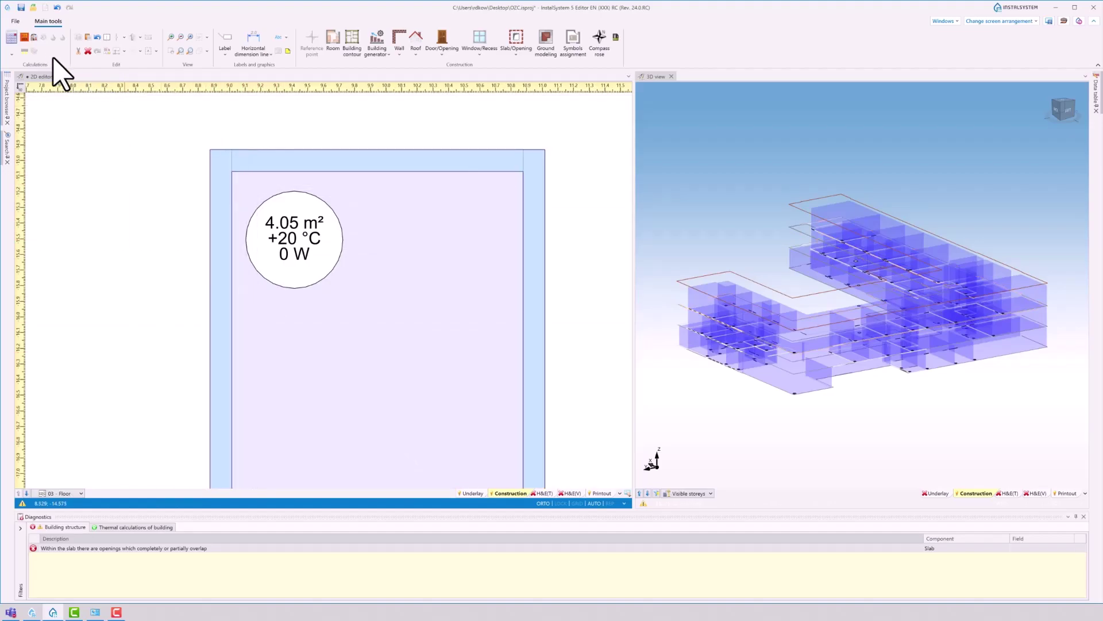
- Recheck the corrected building structure and select the 4.05 m² room to view it in plan and 3D
click(24, 38)
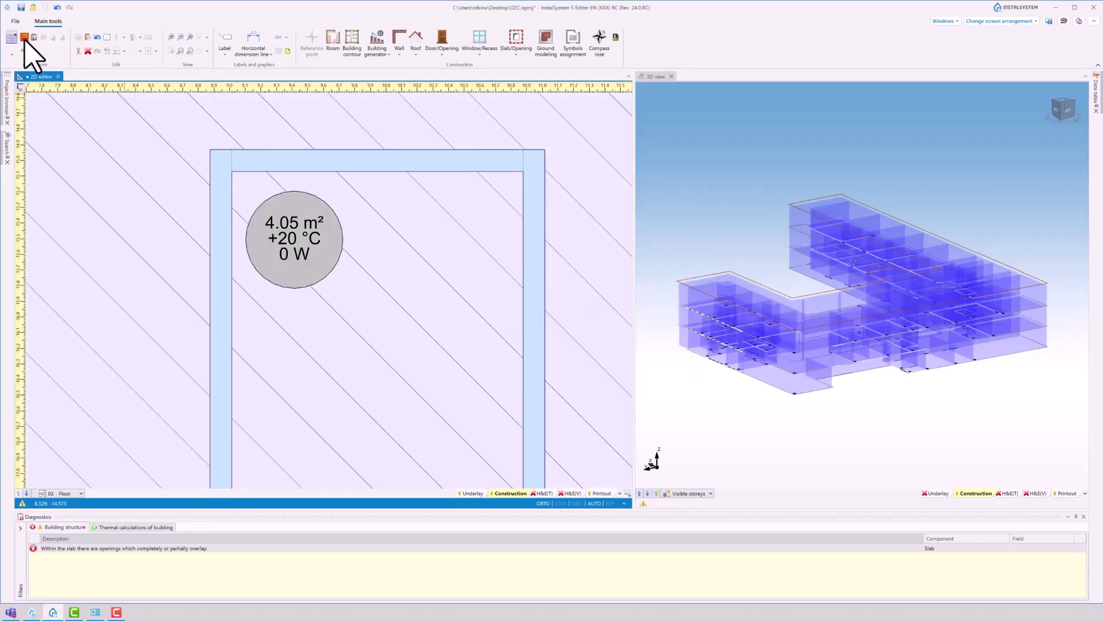
click(293, 237)
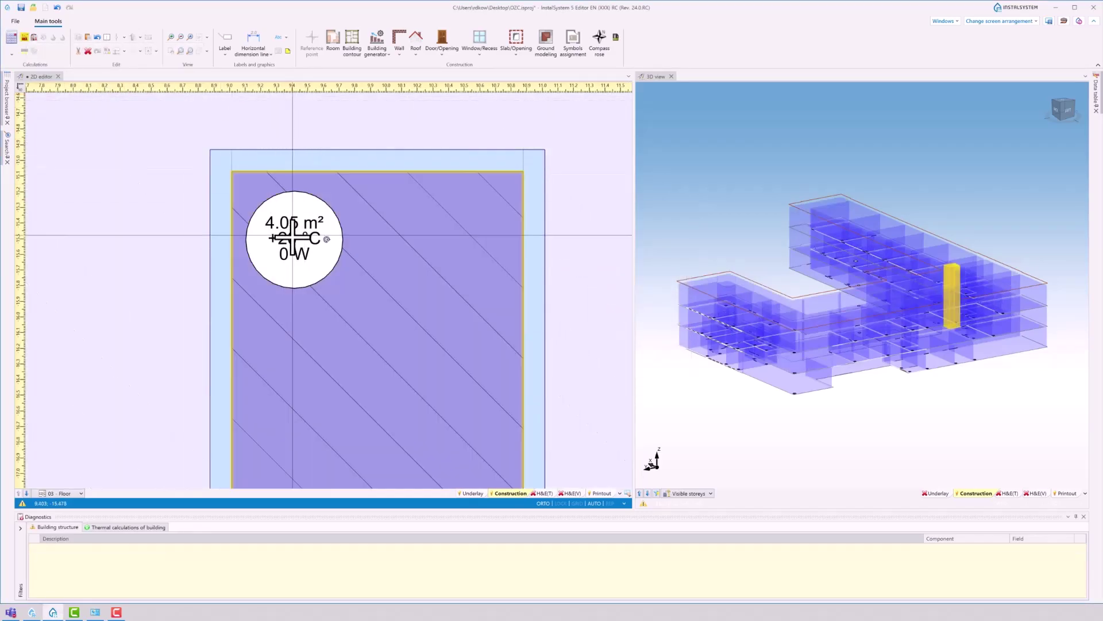
scroll(293, 237, down, 5)
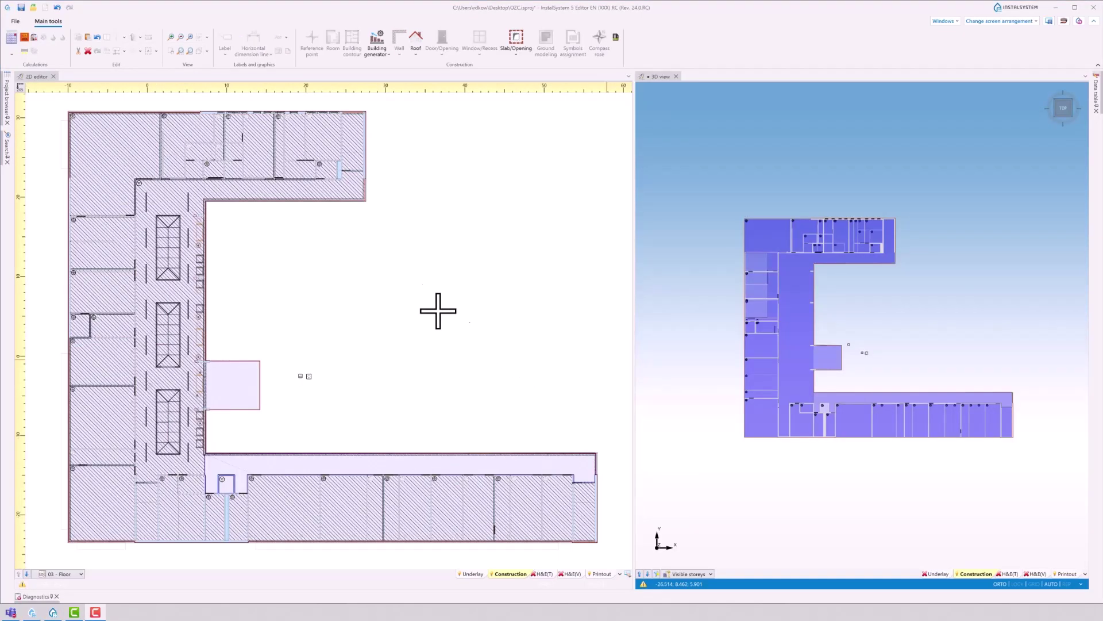
- Check the building structure and locate the slab corner on 03 - Floor behind the "Wrong shape of element or opening in element" diagnostic
click(24, 38)
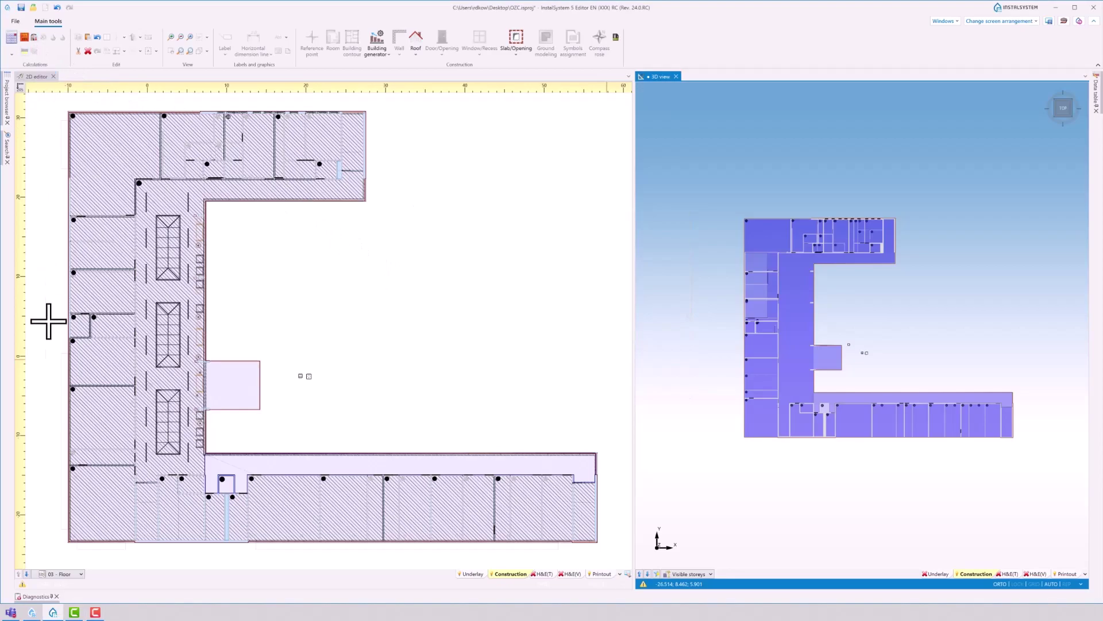
click(52, 597)
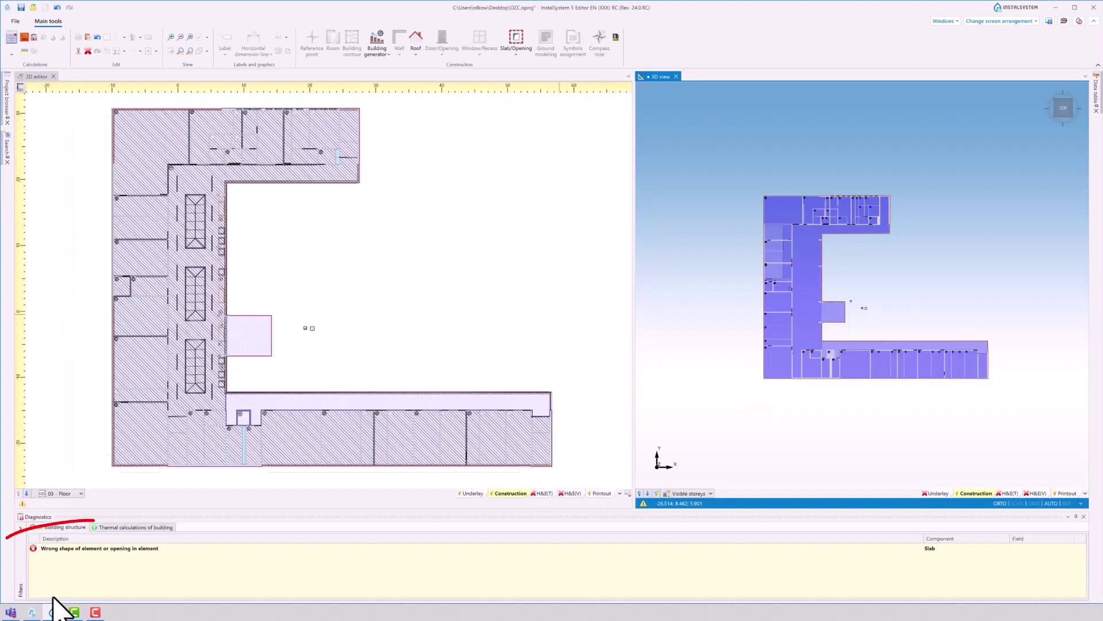
click(128, 548)
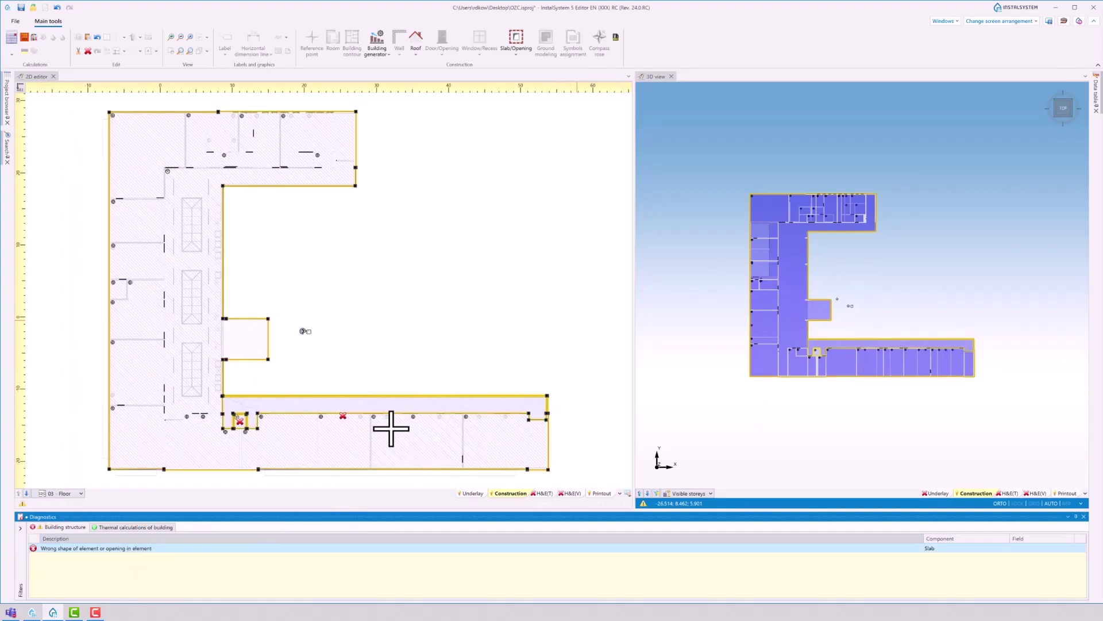
scroll(339, 426, up, 5)
middle_drag(495, 405, 178, 394)
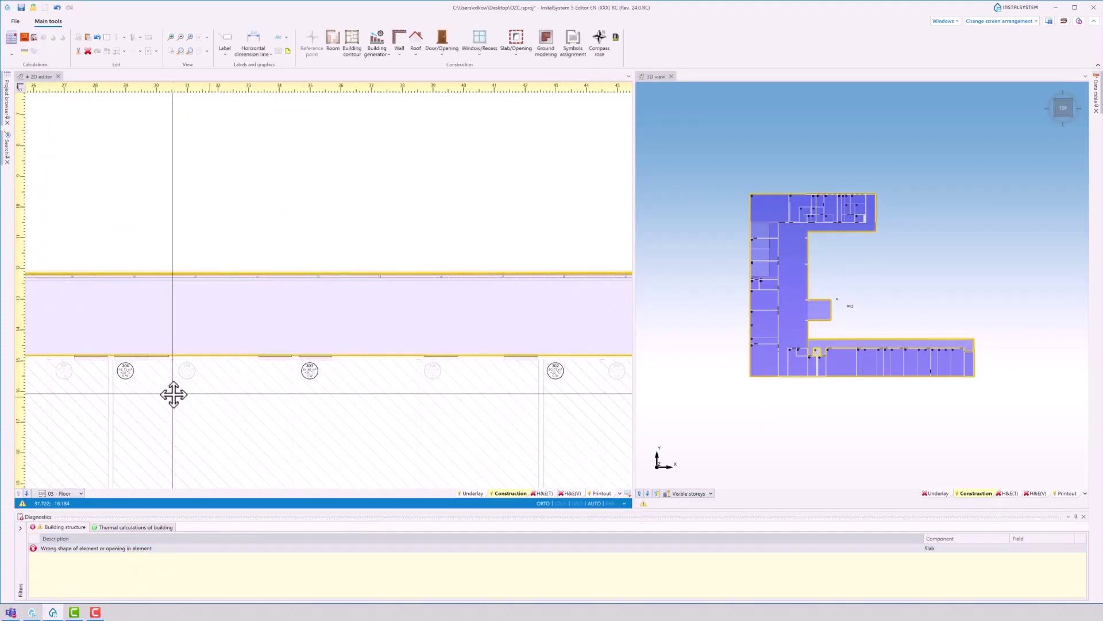
middle_drag(532, 391, 274, 394)
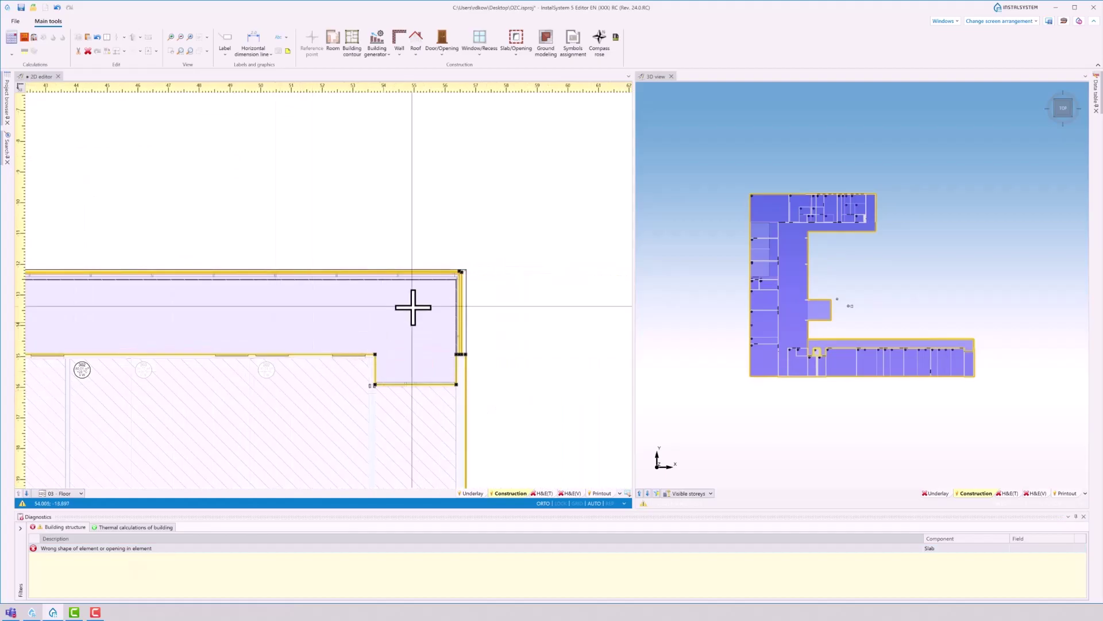
scroll(458, 278, up, 7)
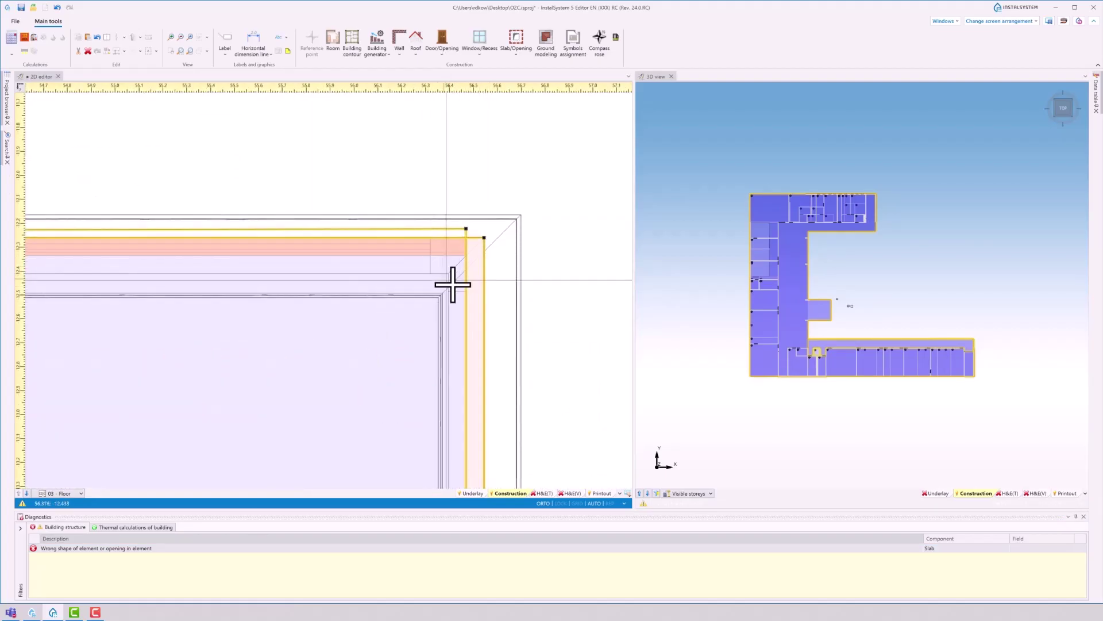
- Move the protruding corner of the slab opening on 03 - Floor back inside the slab outline onto the wall-line corner and recheck the building structure
click(484, 237)
drag(466, 229, 466, 255)
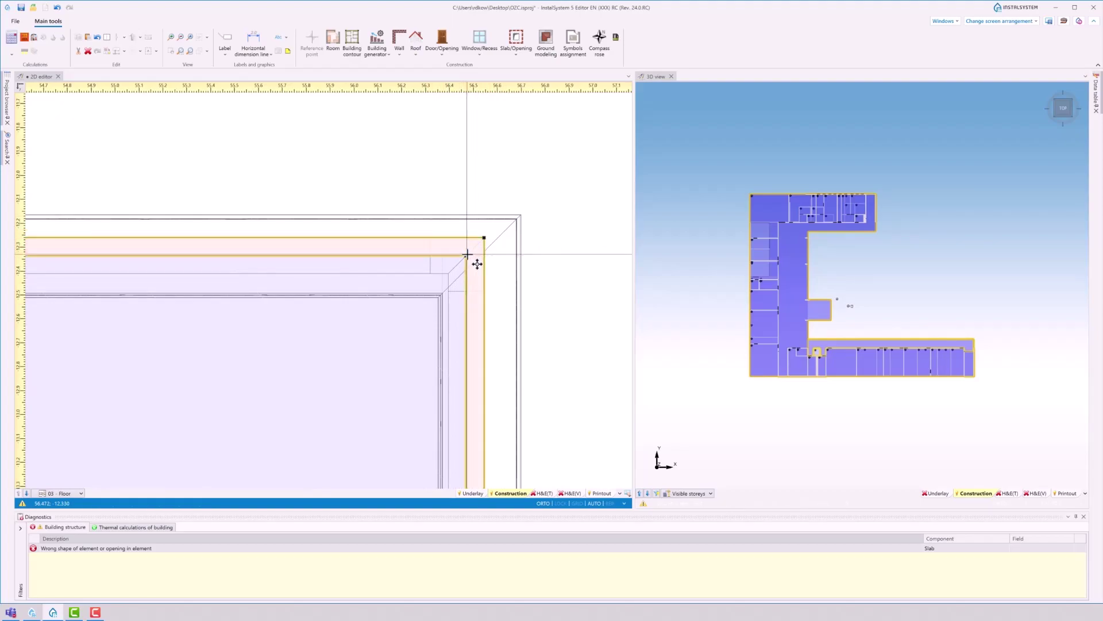
click(24, 37)
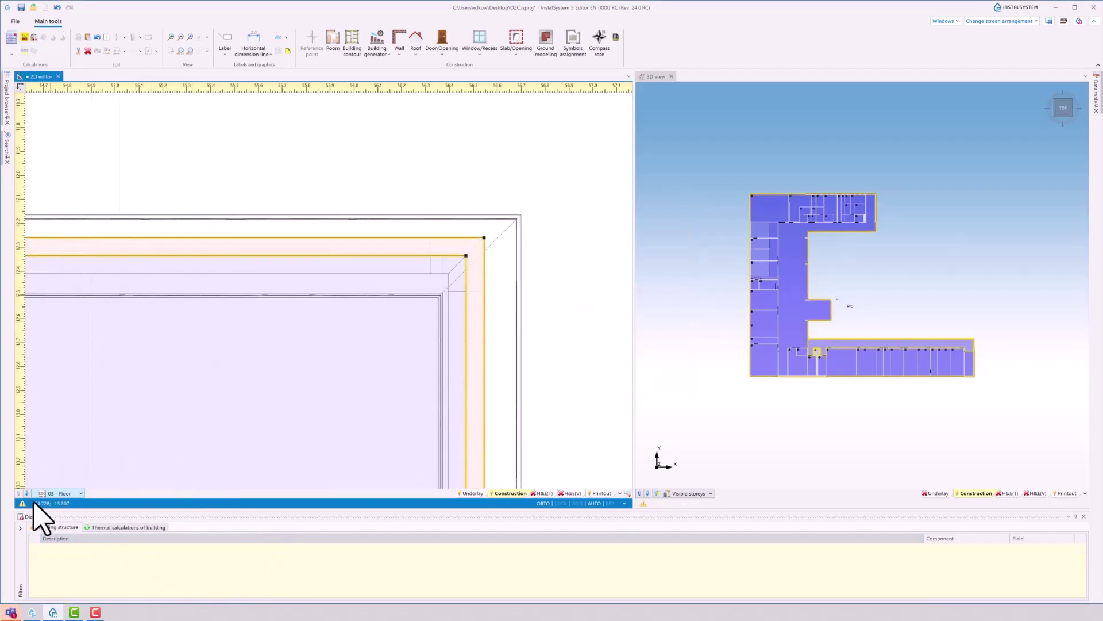
click(988, 347)
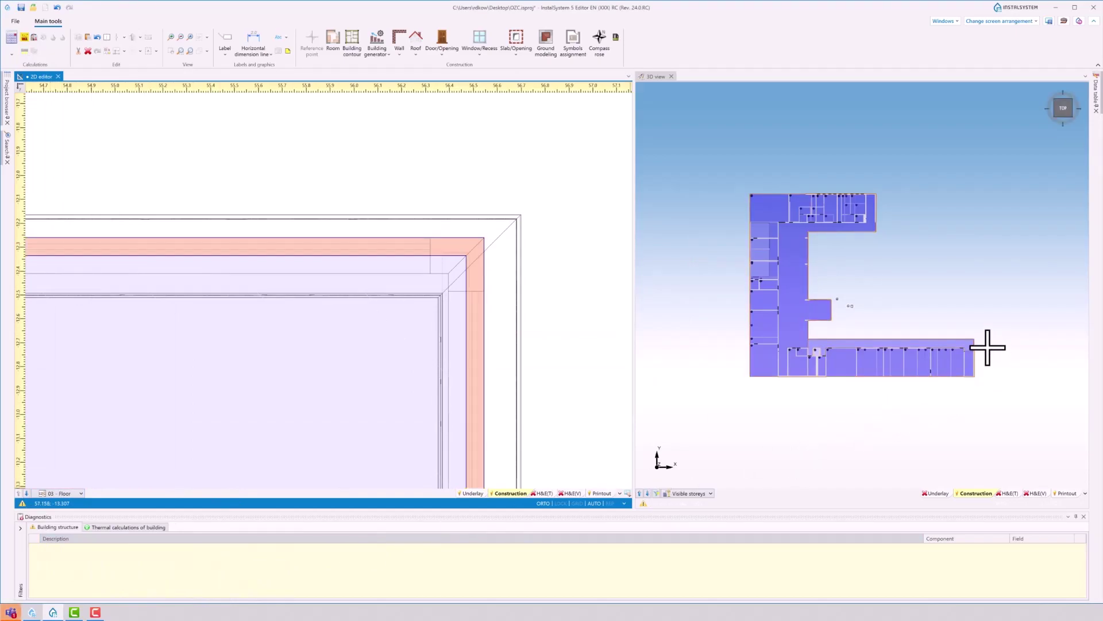
scroll(973, 344, up, 5)
click(942, 332)
middle_drag(973, 335, 1046, 301)
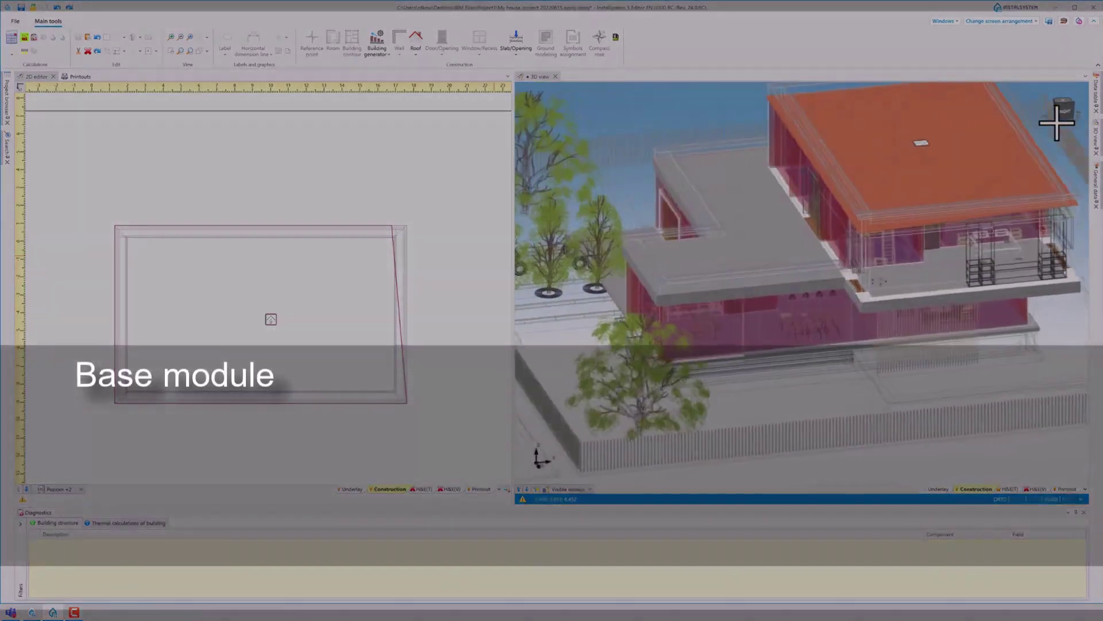
- View the two-storey house in 3D on the H&E(T) layer and return to the Construction layer
middle_drag(1056, 121, 1045, 214)
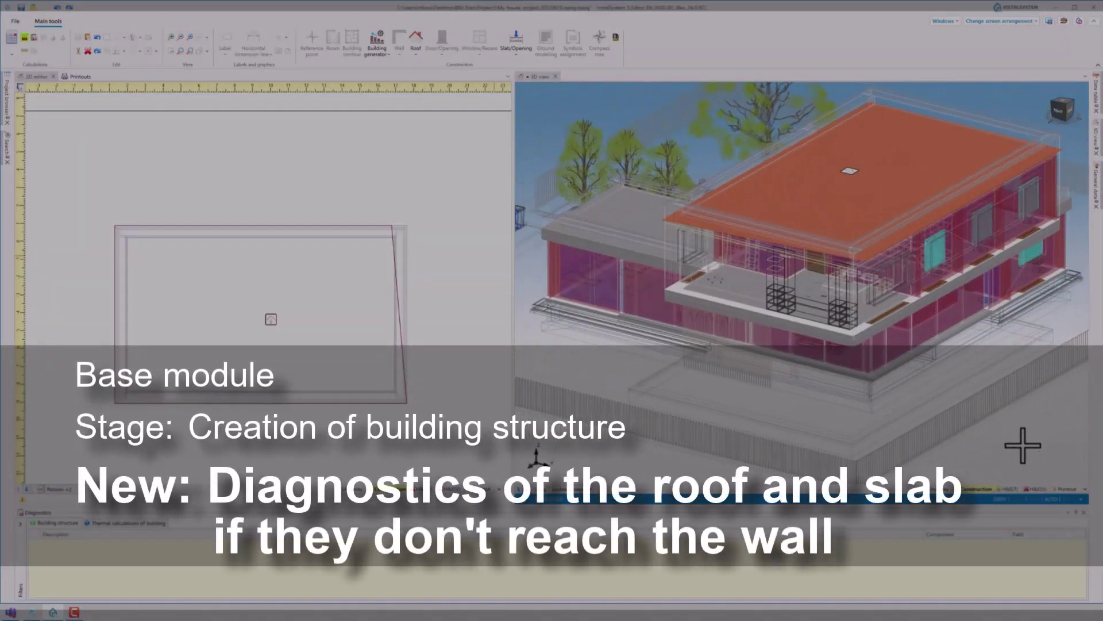
click(1010, 488)
mouse_move(1007, 368)
middle_down()
mouse_move(1006, 384)
mouse_move(1005, 364)
middle_up()
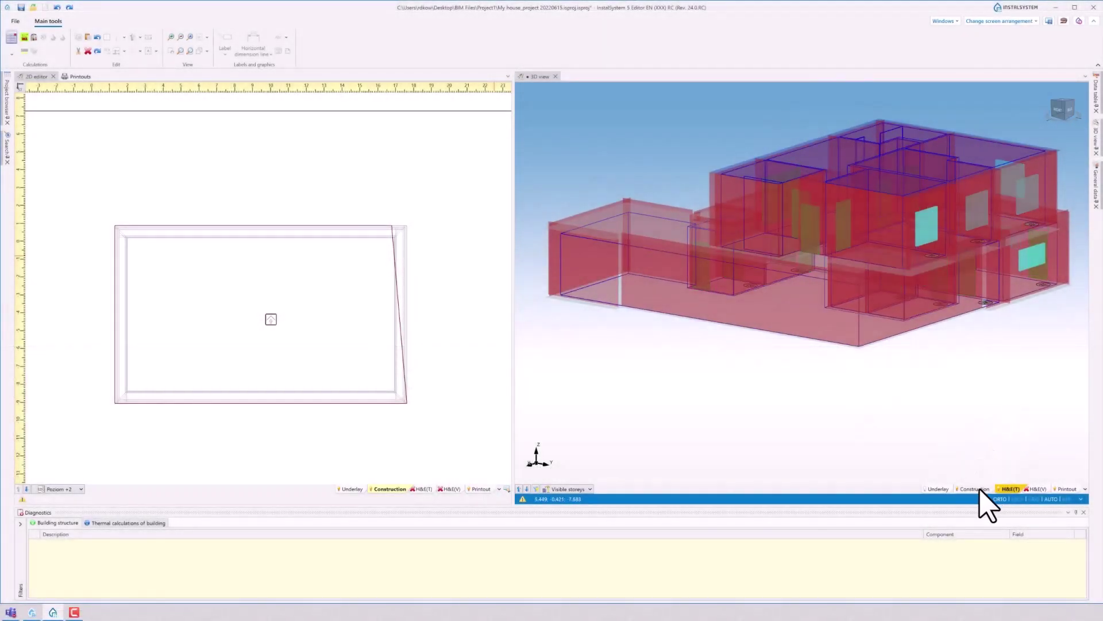
click(978, 489)
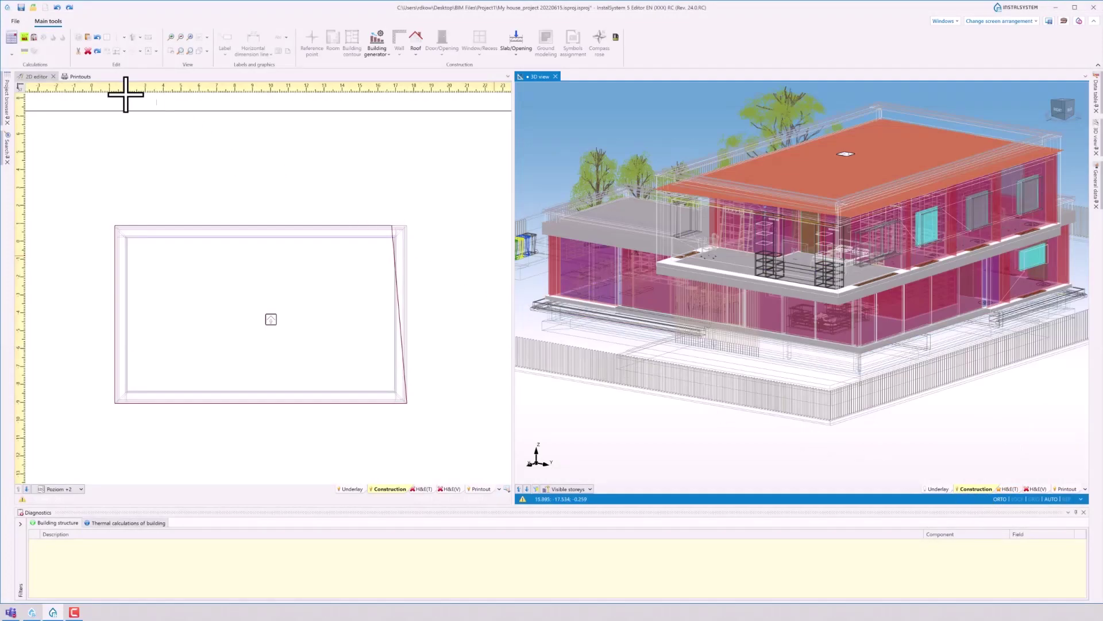
- Check the building structure and locate the roof edge in plan behind the inaccurately drawn "Roof" shape diagnostic
click(25, 37)
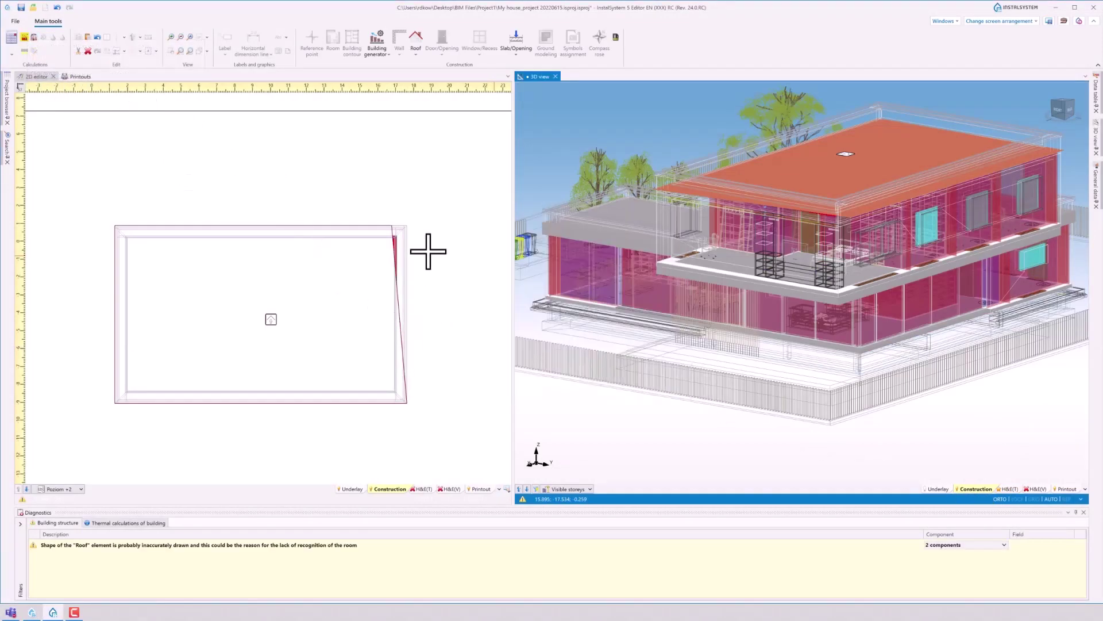
scroll(403, 247, up, 5)
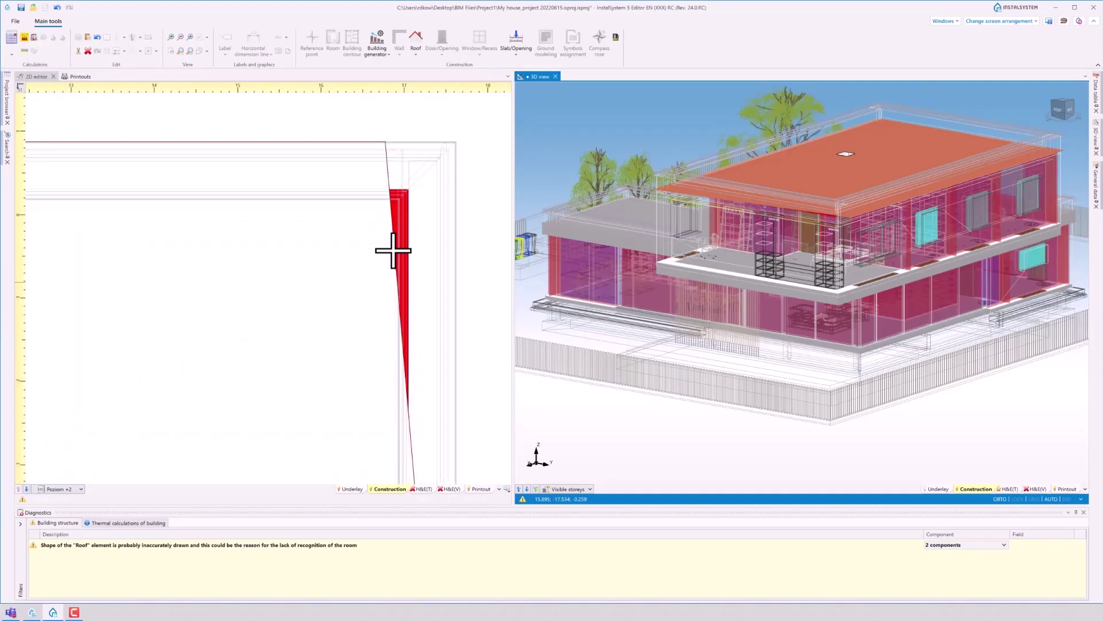
double_click(328, 546)
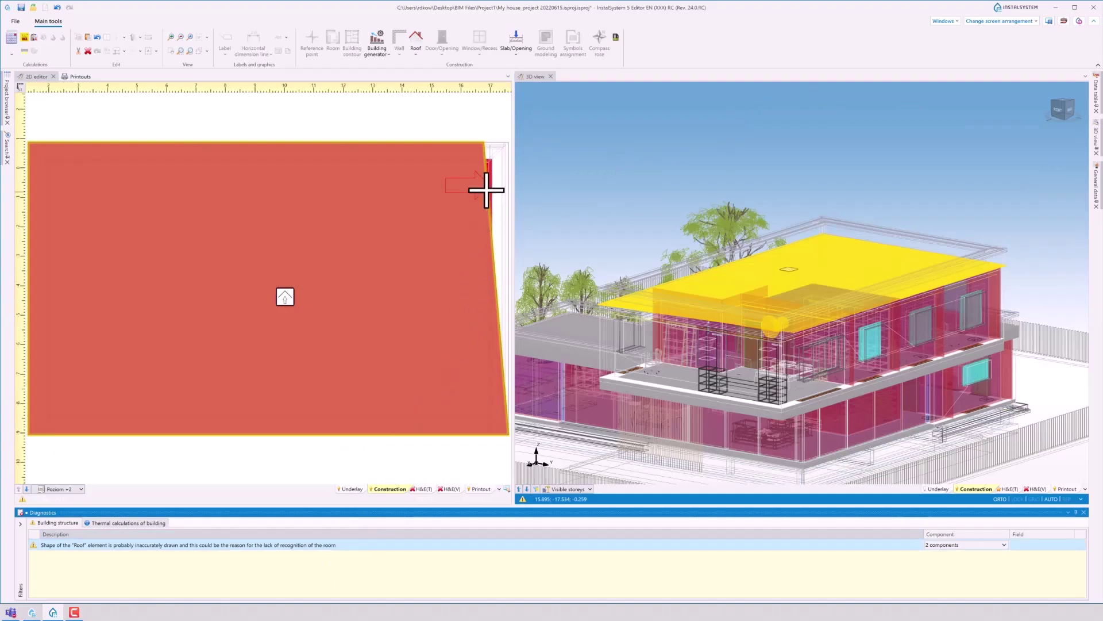
scroll(486, 189, up, 6)
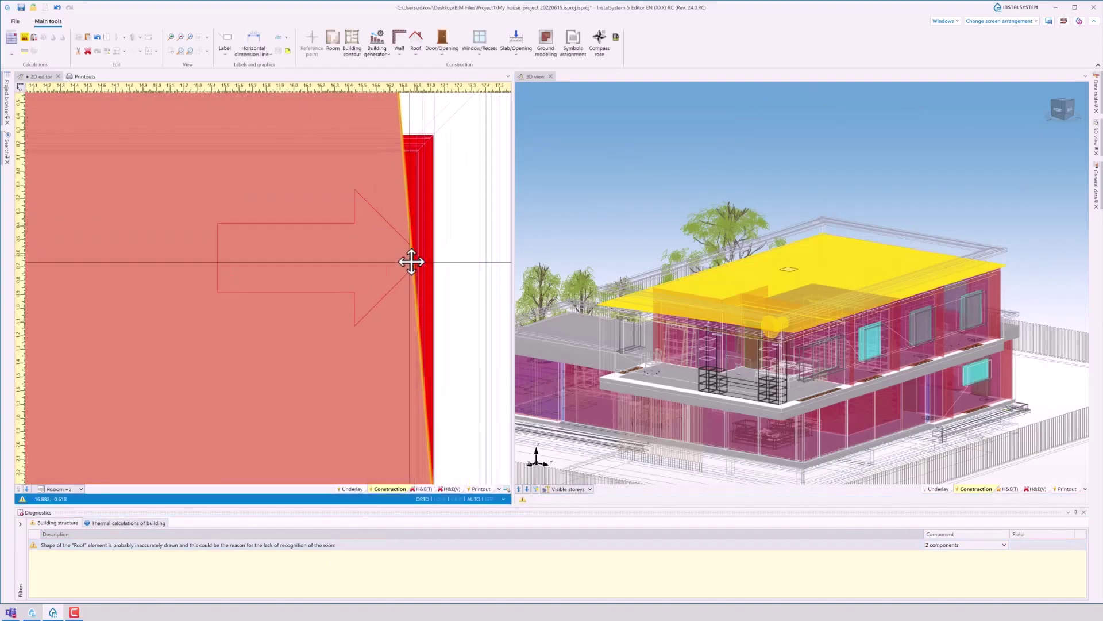
middle_drag(411, 262, 385, 288)
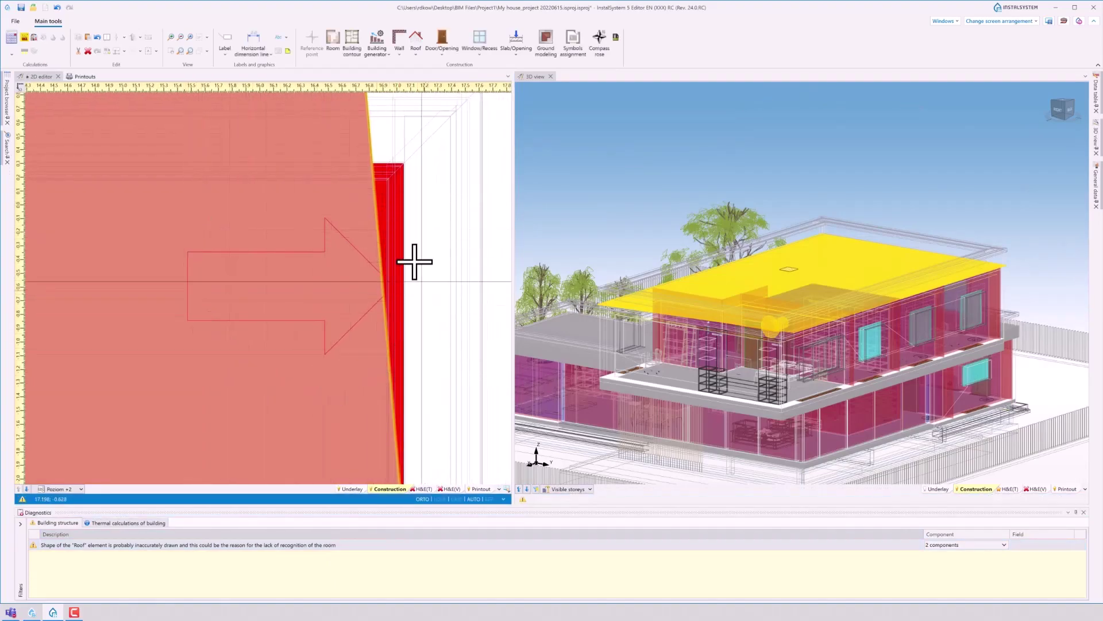
- Examine the roof edge in 3D and locate the diagnostic's indicated problem place from its component list
click(792, 186)
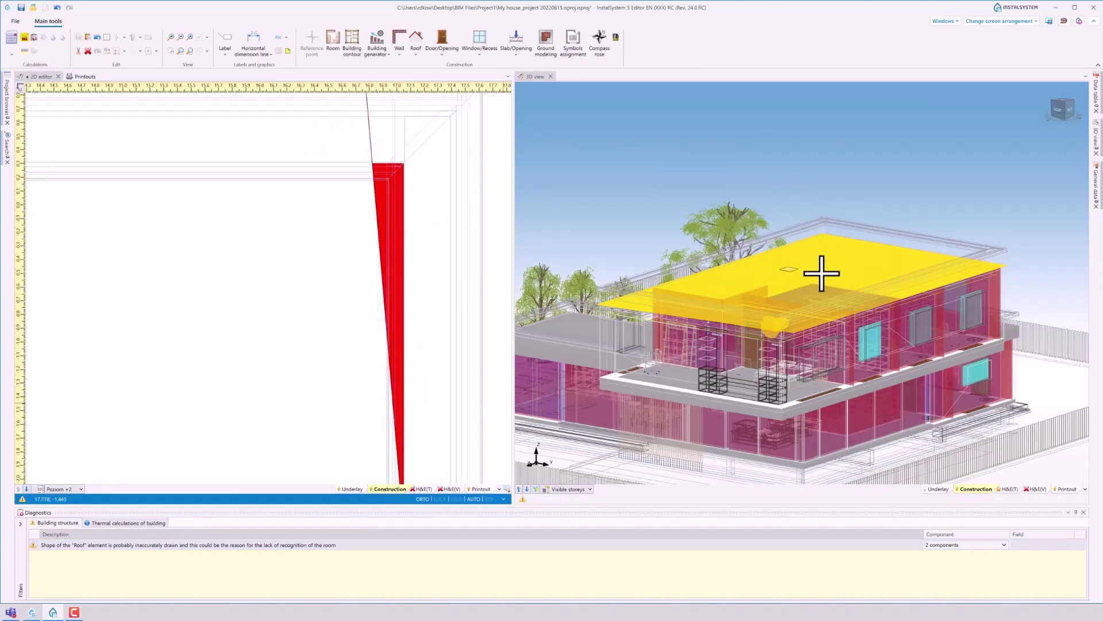
middle_drag(802, 328, 796, 335)
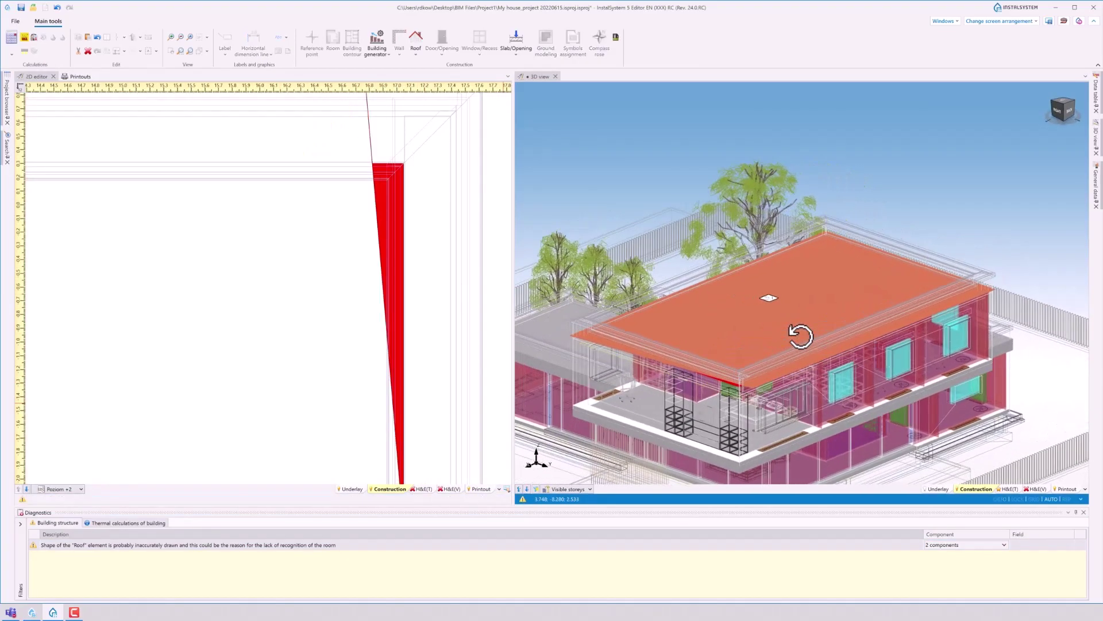
scroll(730, 387, up, 5)
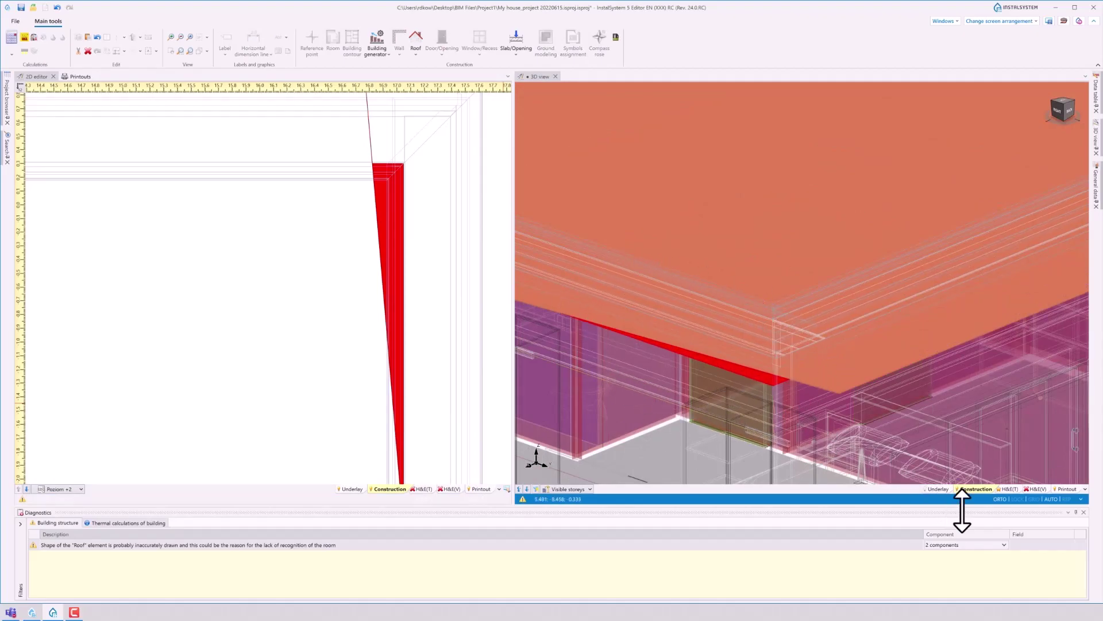
click(1004, 546)
click(977, 554)
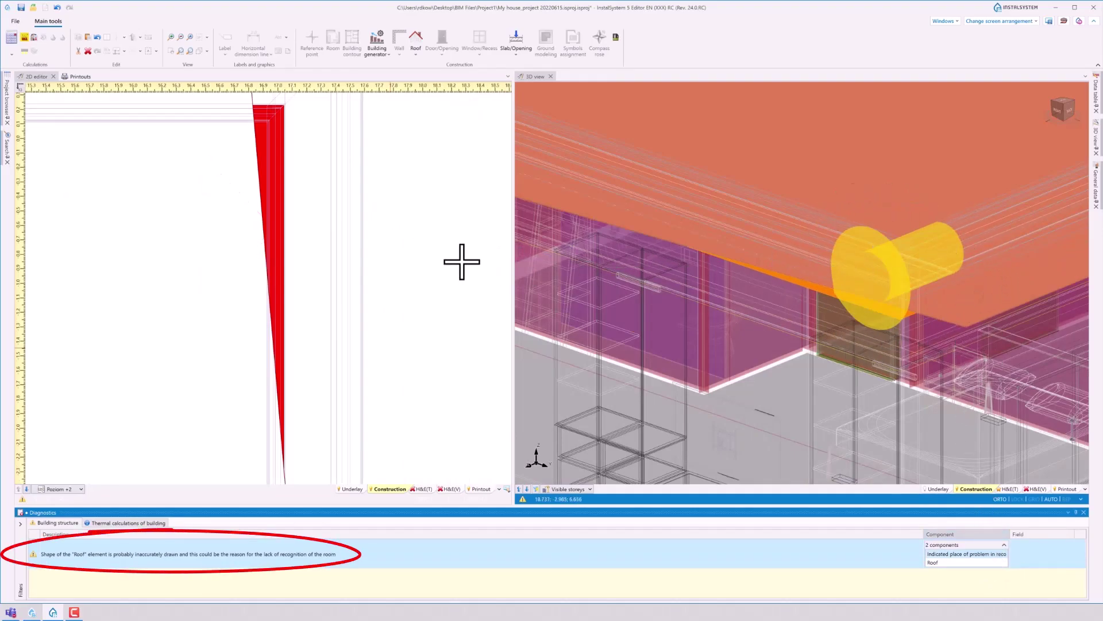
- Select the roof and move its misplaced corner onto the outer corner of the building outline
scroll(290, 276, down, 4)
middle_drag(197, 288, 380, 210)
click(77, 371)
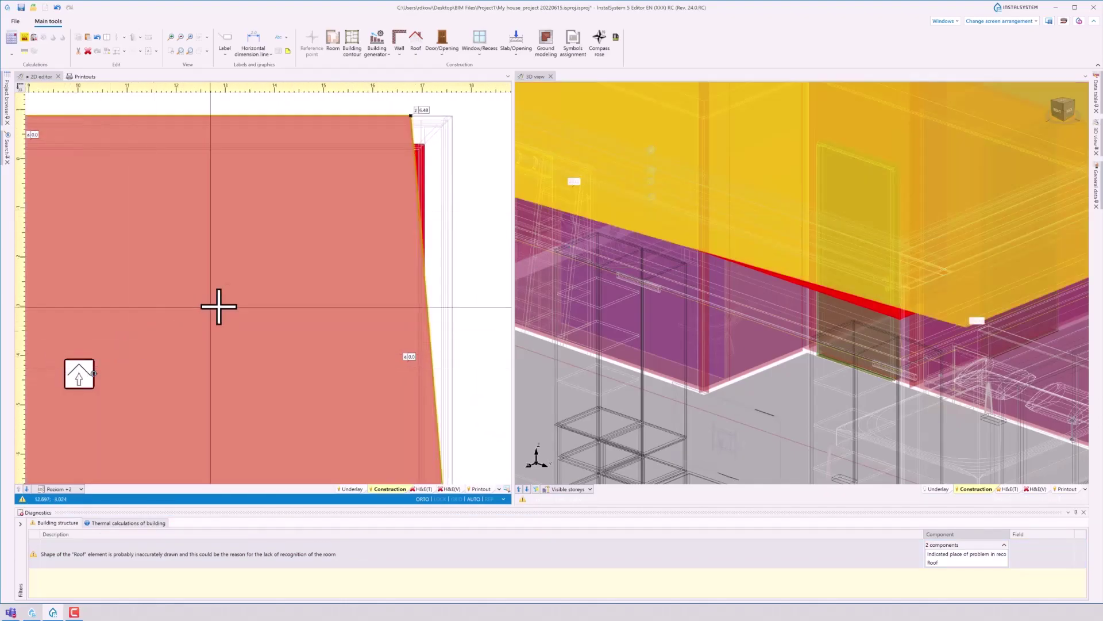
drag(411, 117, 453, 116)
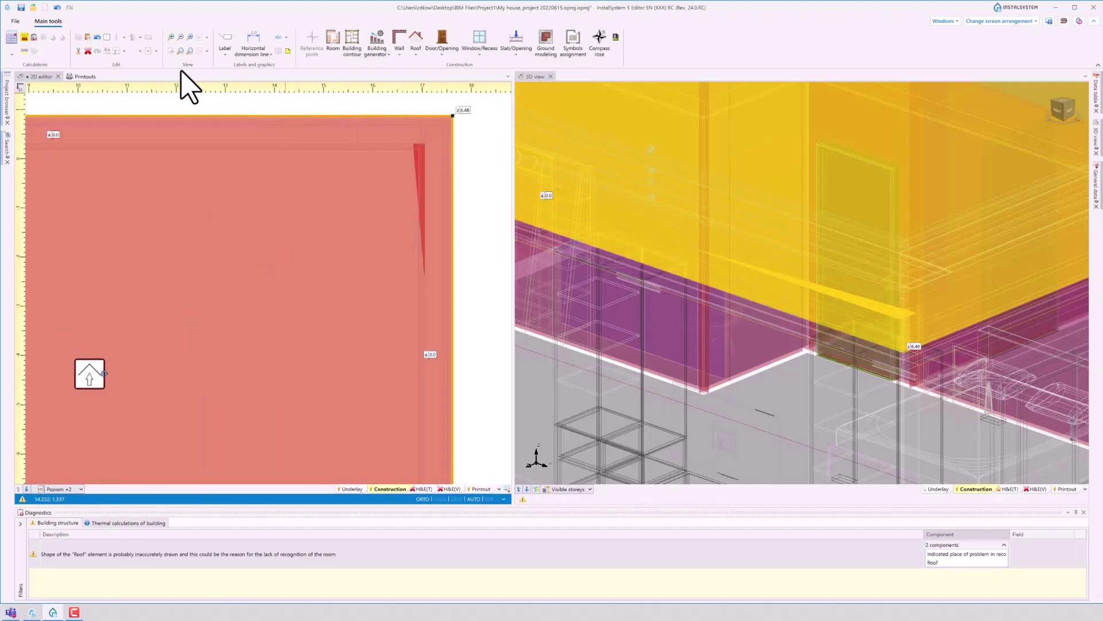
- Recheck the building structure, deselect the roof and view the whole house in 3D on the H&E(T) layer
click(23, 37)
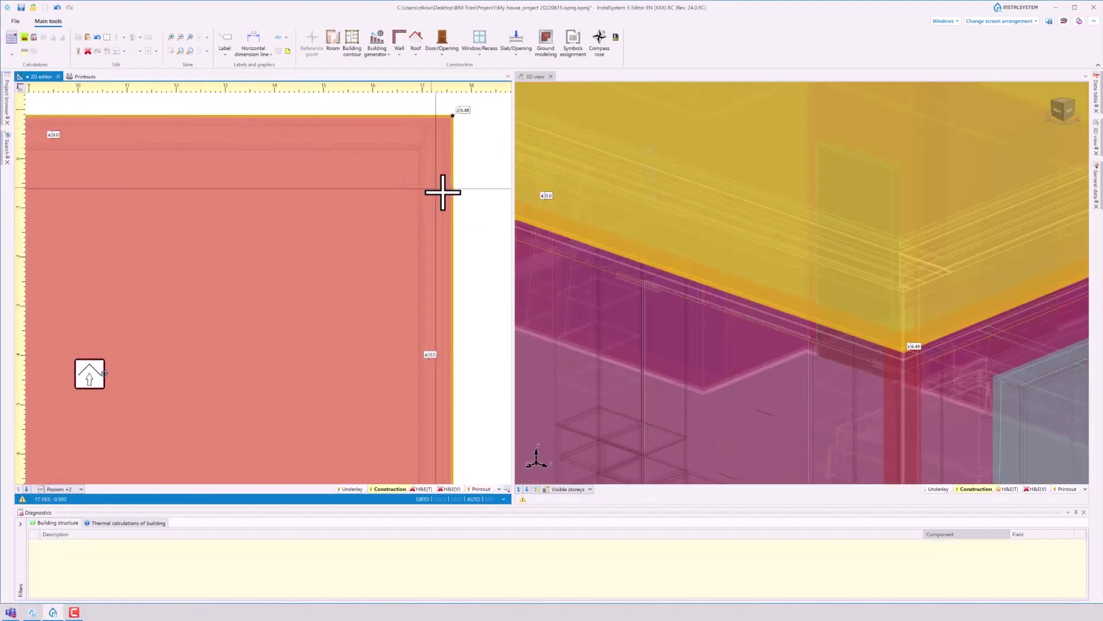
click(478, 197)
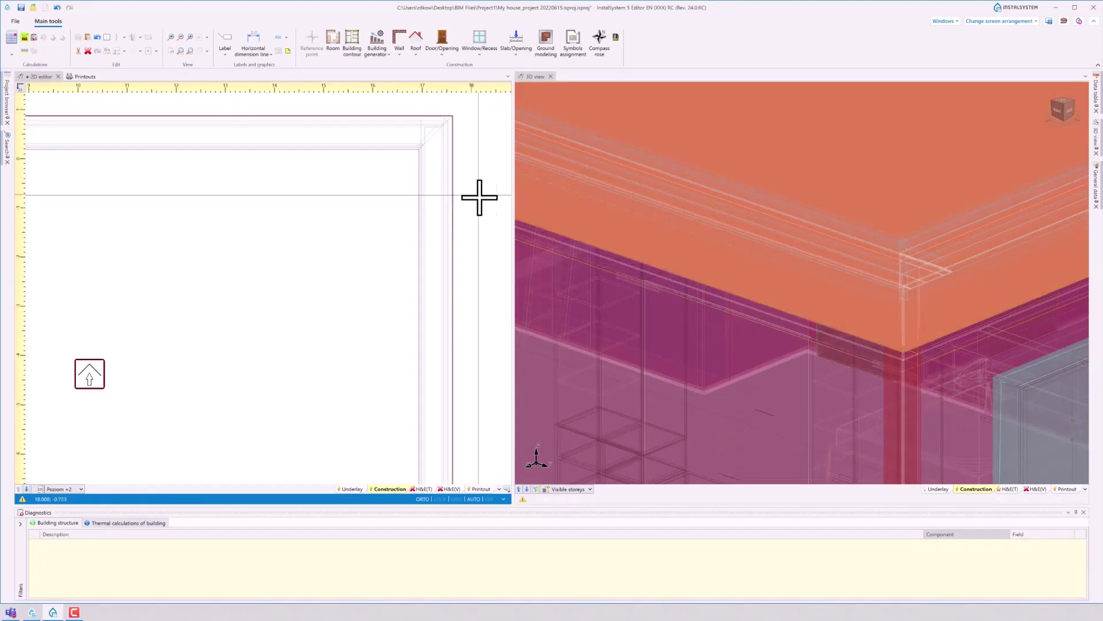
scroll(793, 280, down, 10)
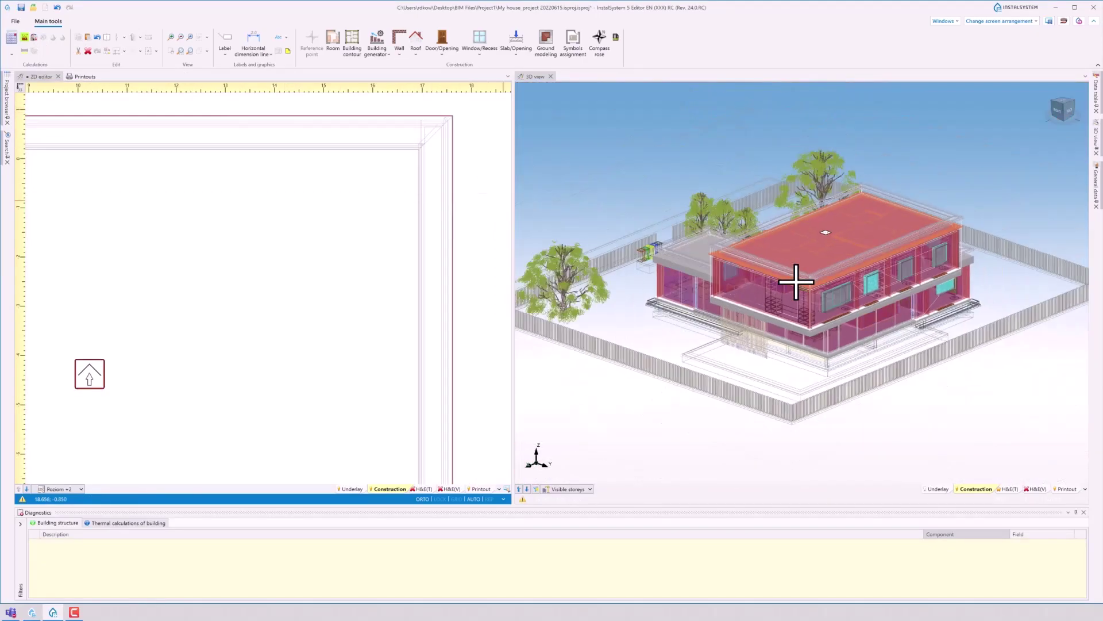
click(1010, 489)
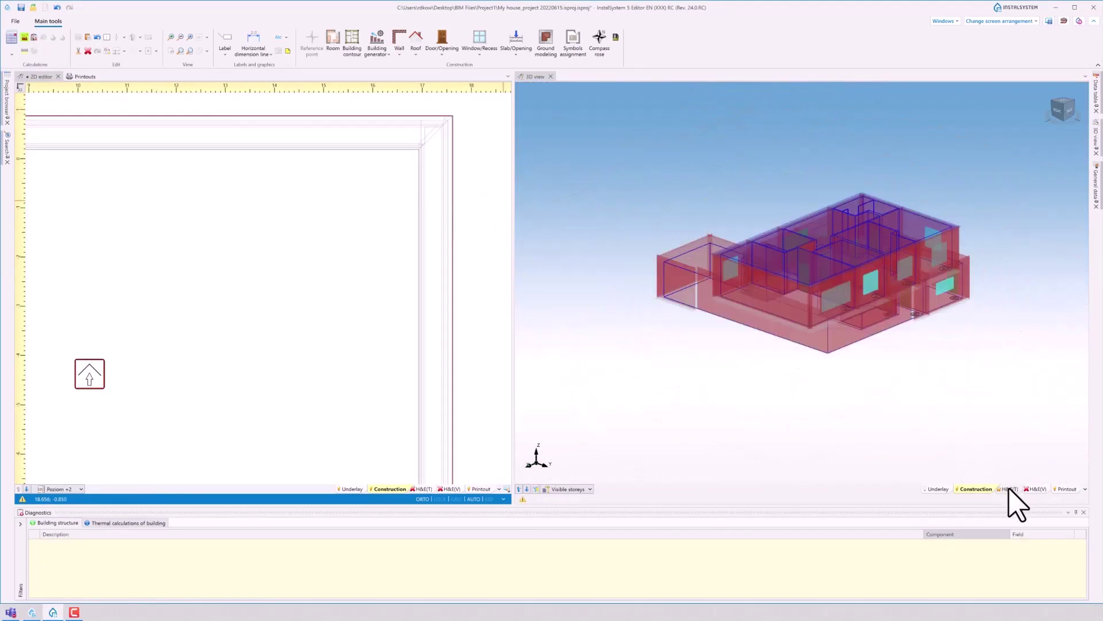
middle_drag(970, 418, 815, 416)
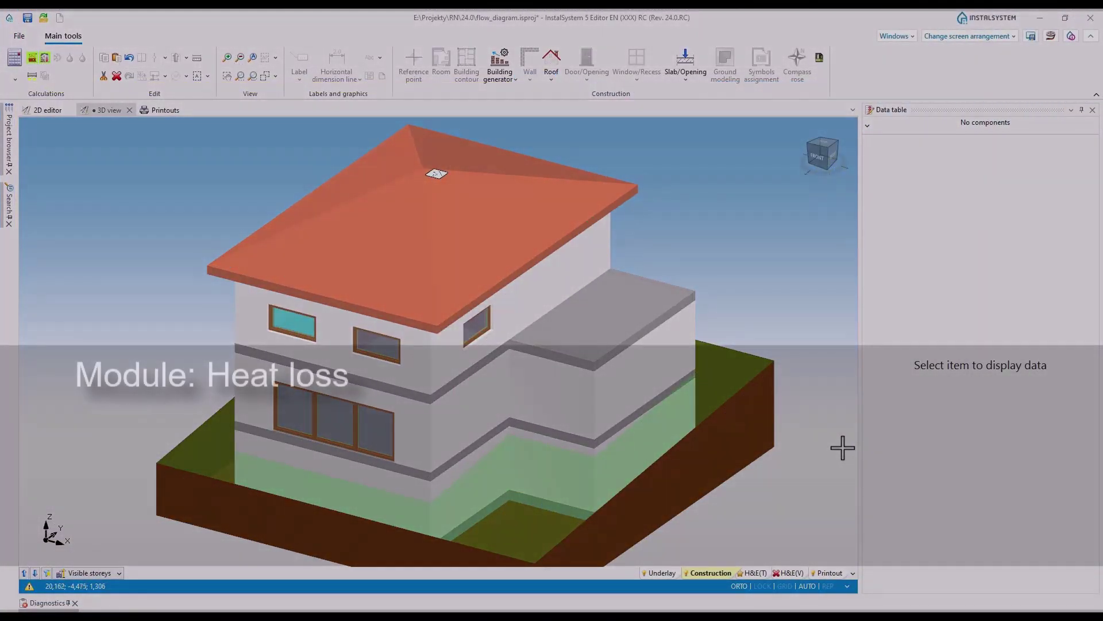
- Open the flow_diagram project's 2D plan and examine the ventilation air flow arrows between rooms on storey 0
middle_drag(843, 447, 825, 435)
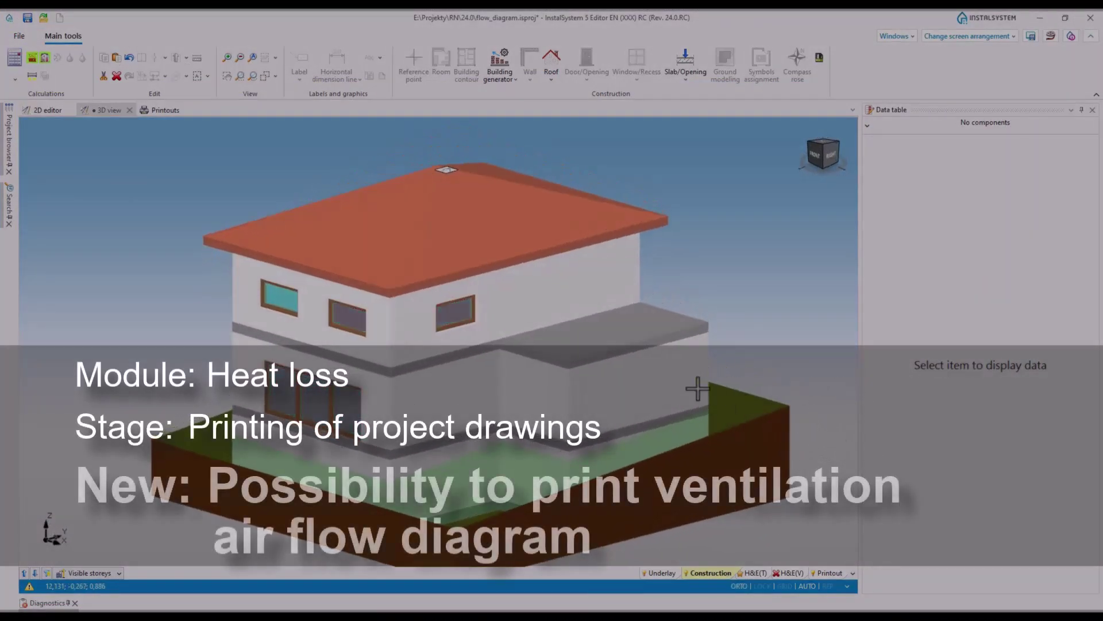
click(51, 110)
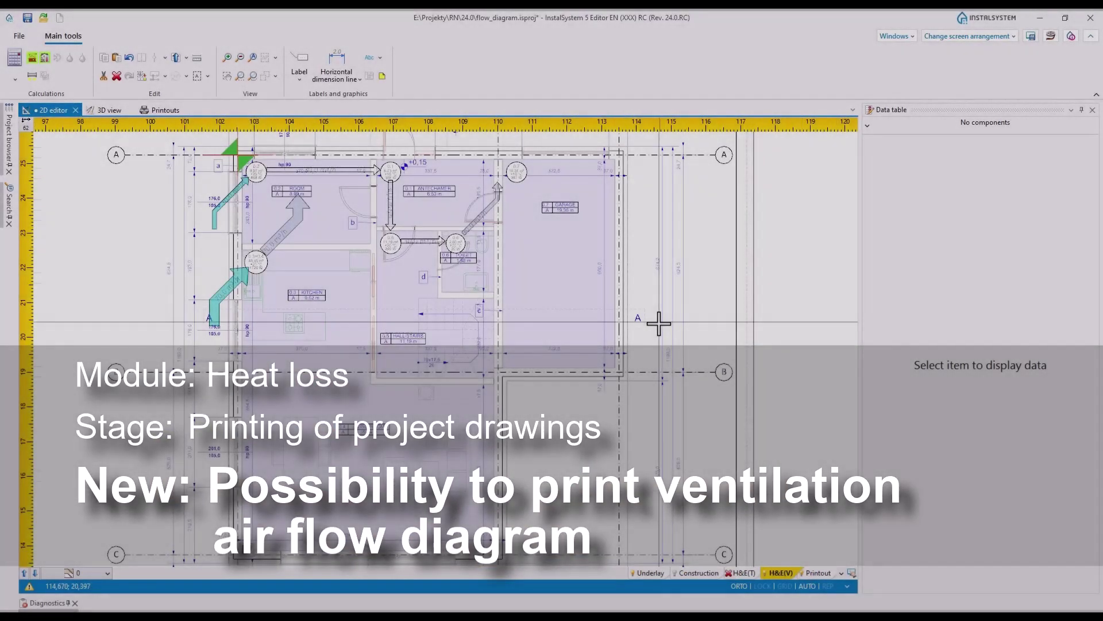
scroll(547, 382, up, 3)
scroll(443, 322, up, 3)
middle_drag(419, 338, 519, 478)
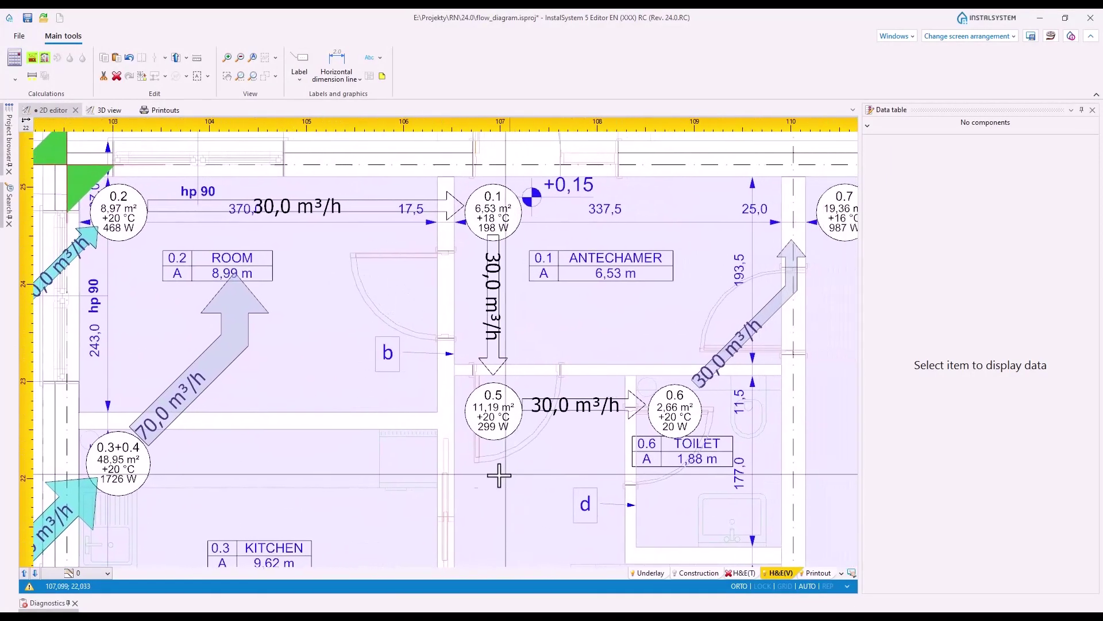
- Switch to storey 1 and examine the air flow arrows around Bathroom 2 and Bedroom 3
click(24, 573)
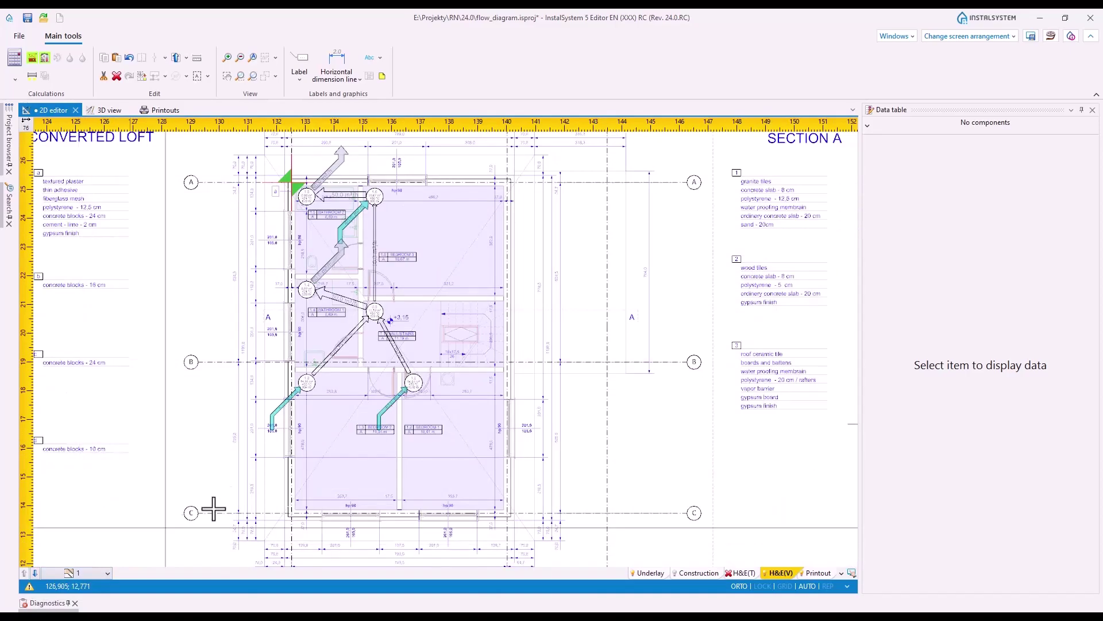
scroll(195, 514, up, 5)
mouse_move(415, 378)
middle_down()
mouse_move(554, 271)
mouse_move(532, 374)
mouse_move(569, 257)
mouse_move(527, 441)
mouse_move(527, 321)
mouse_move(552, 256)
mouse_move(544, 403)
mouse_move(540, 264)
mouse_move(531, 452)
middle_up()
scroll(532, 451, up, 2)
scroll(525, 454, down, 8)
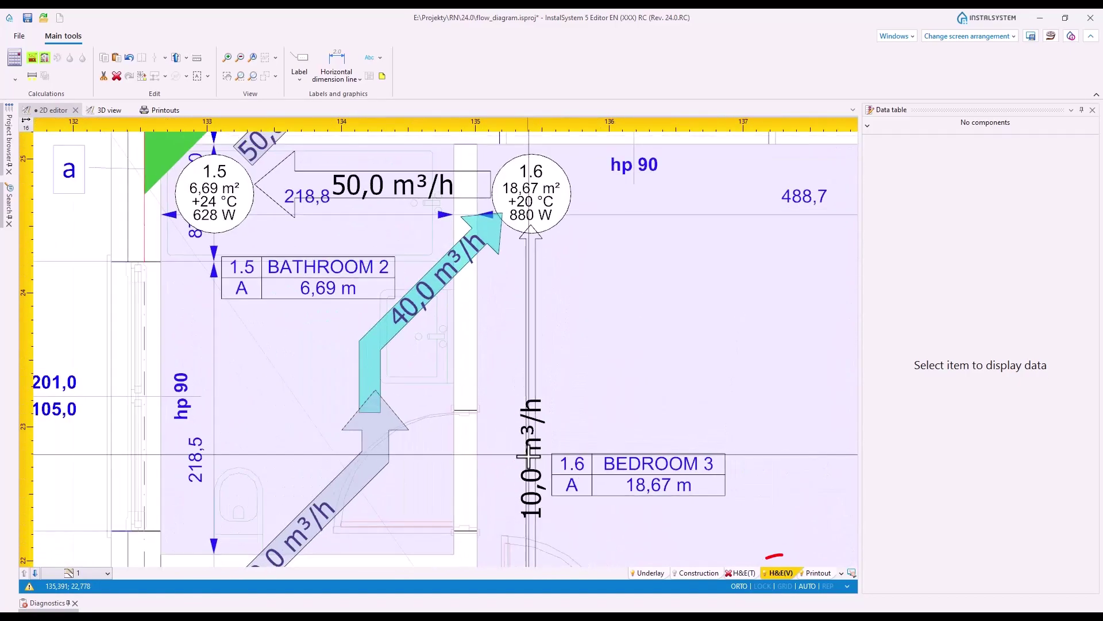
middle_drag(639, 470, 340, 246)
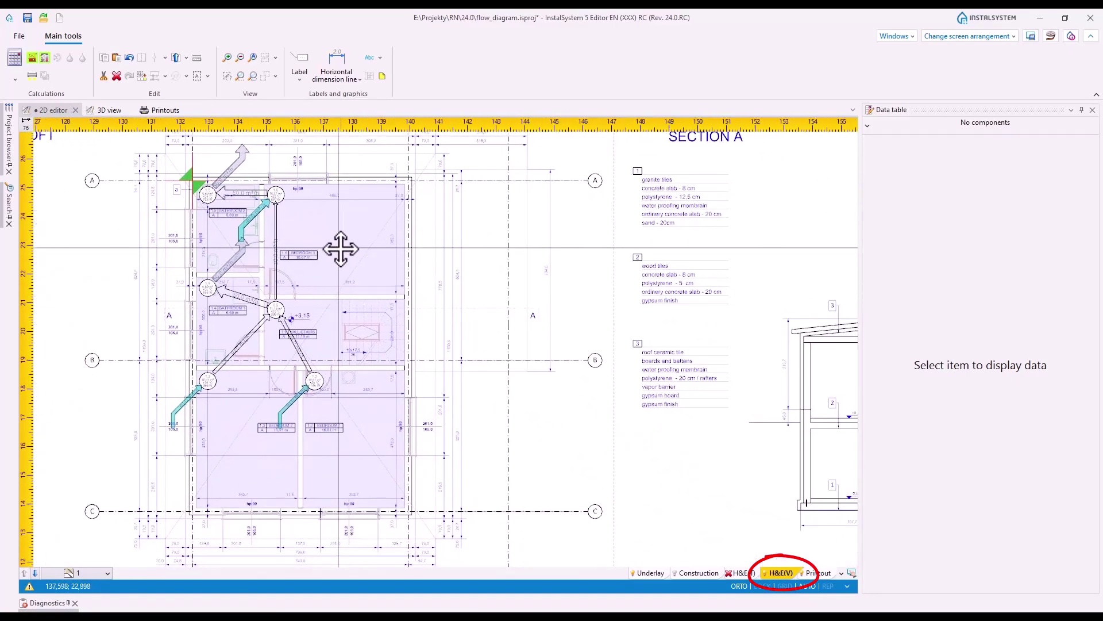
- Insert a page layout over the storey 1 plan on the Printout layer and set its orientation to Horizontal
click(818, 573)
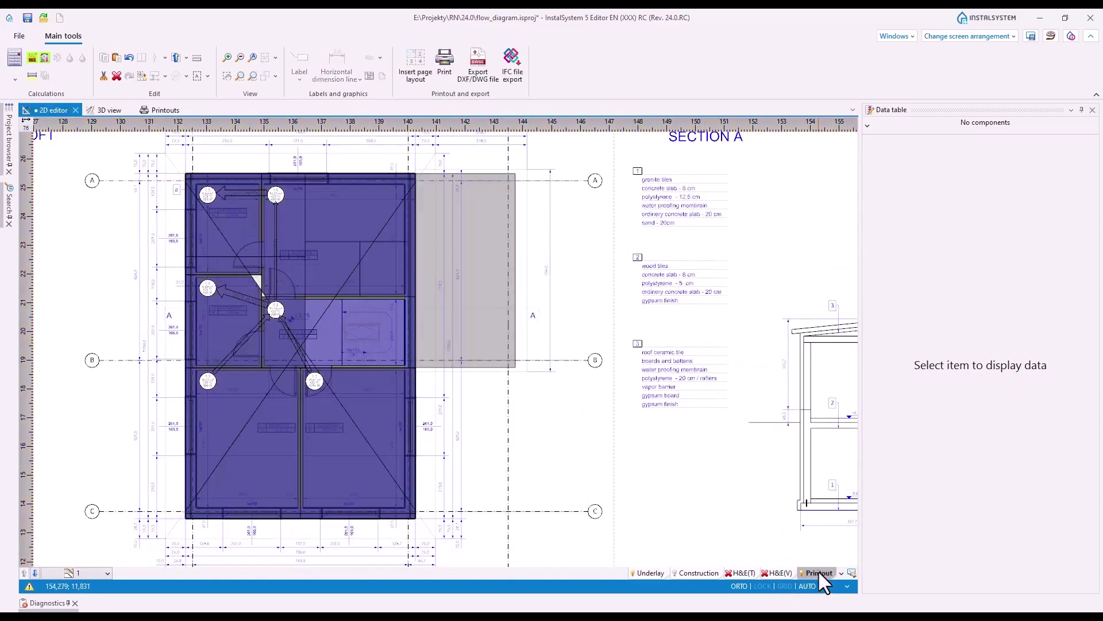
click(415, 68)
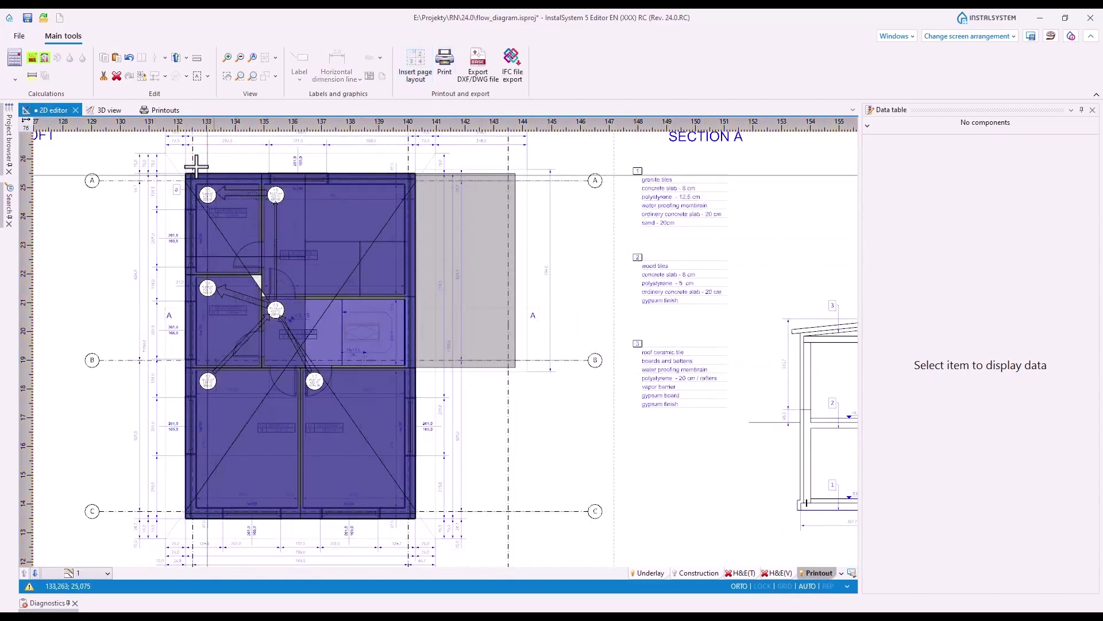
scroll(229, 187, down, 2)
click(387, 253)
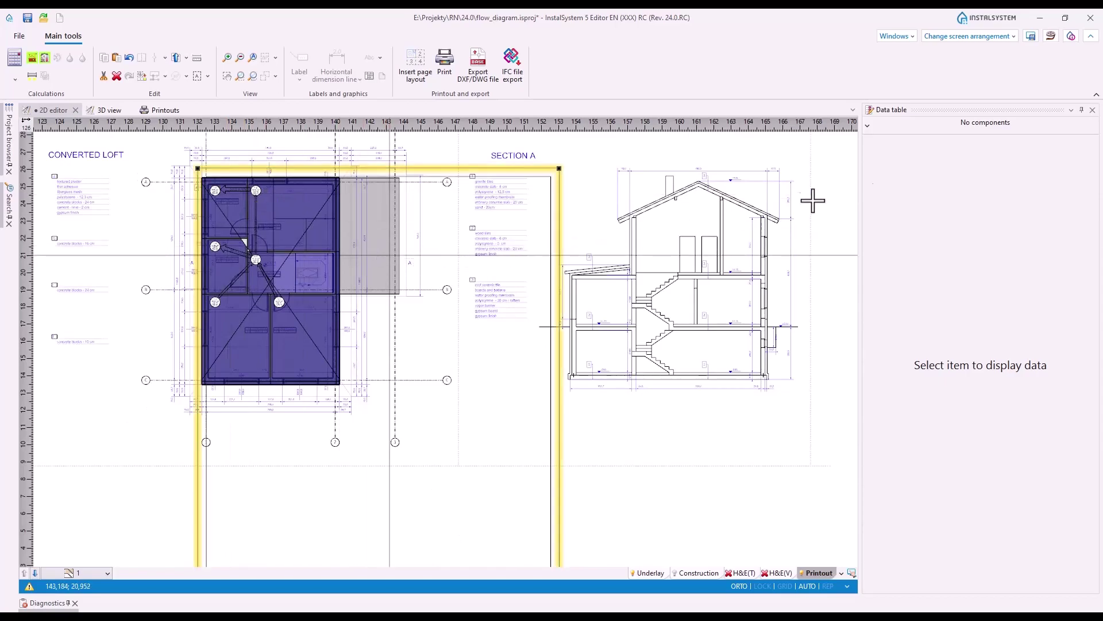
click(1075, 189)
click(987, 214)
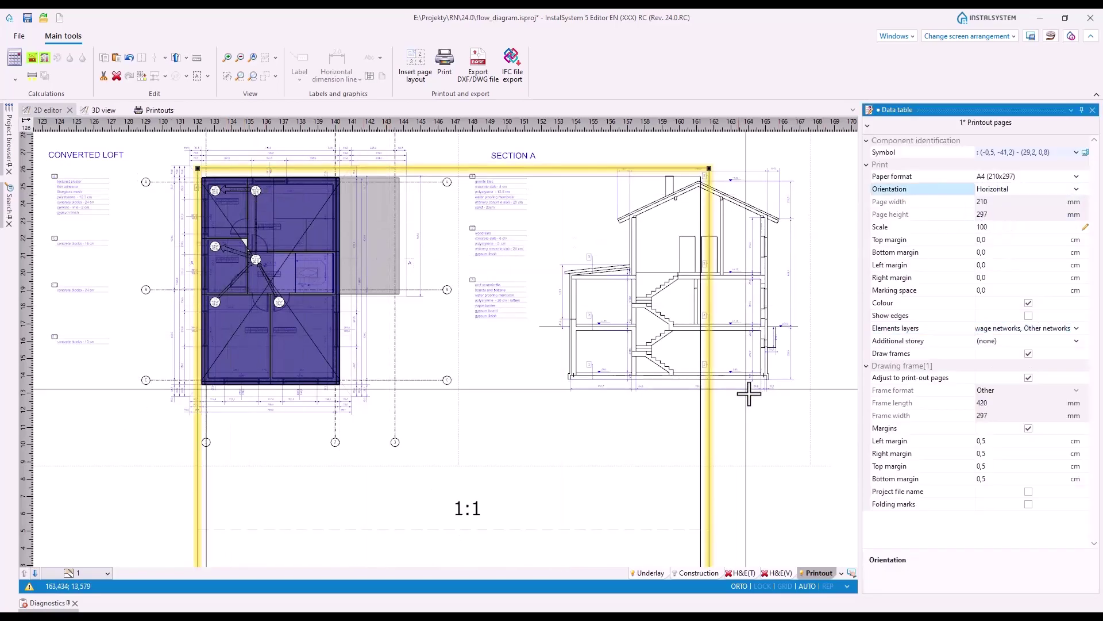
- Shrink the page layout to a single A4 page and move it so it frames the storey 1 plan
scroll(660, 229, down, 2)
drag(619, 393, 630, 282)
middle_drag(679, 317, 614, 475)
drag(499, 231, 432, 212)
middle_drag(702, 308, 687, 314)
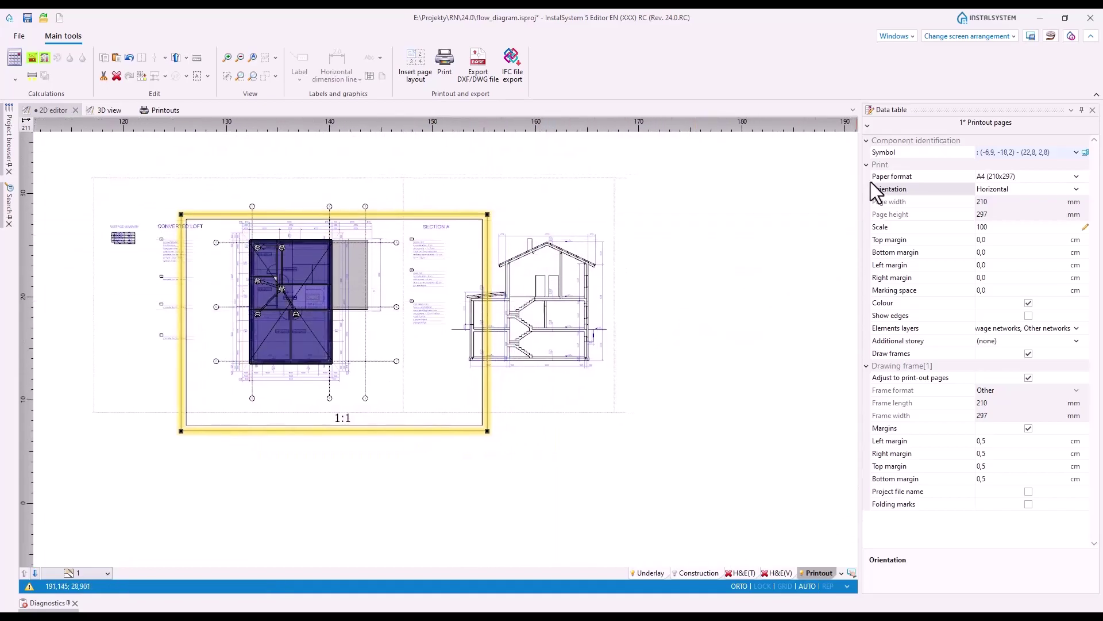
- Check that the page layout's element layers include Air flow between rooms in the H&E group
click(1076, 329)
click(917, 355)
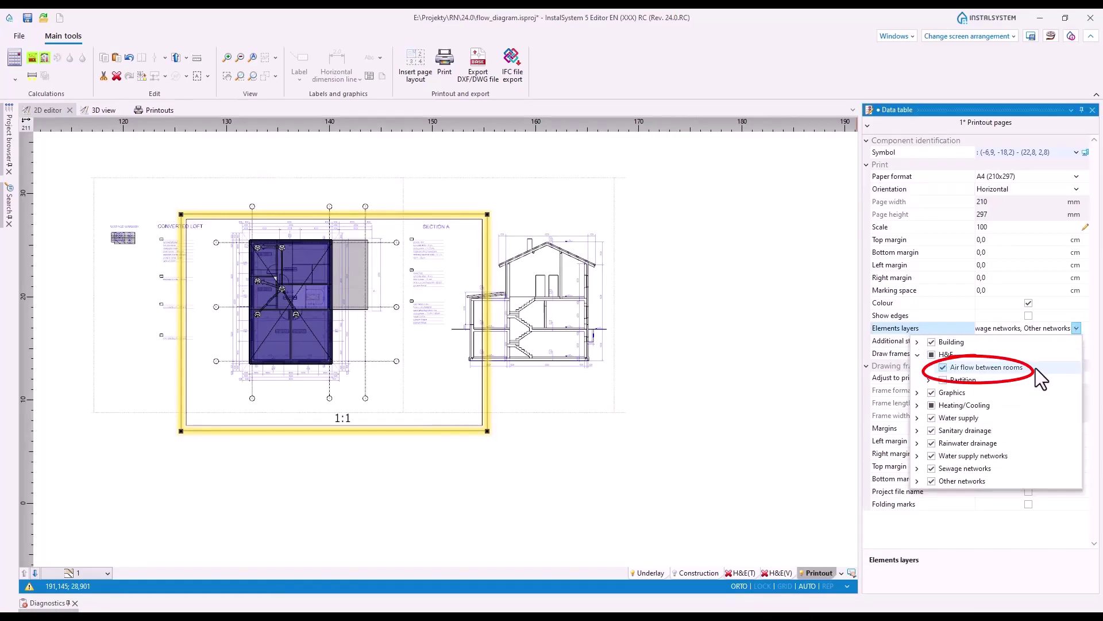
click(1076, 330)
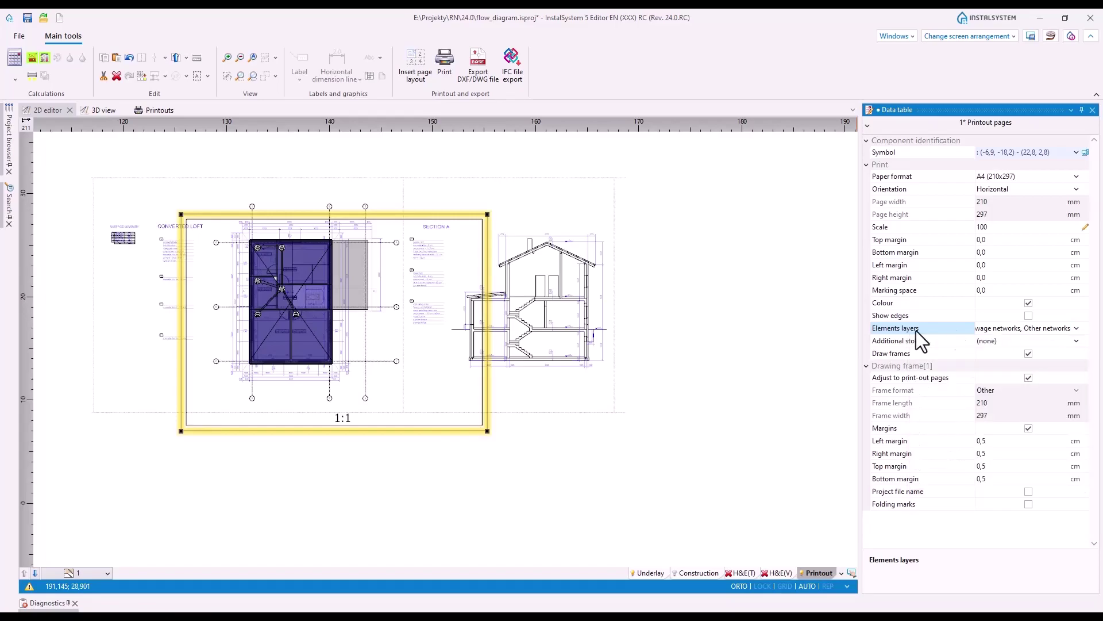
- Preview the storey 1 graphical printout and examine its air flow arrows, including in flows_diagram.pdf in Acrobat Reader
click(160, 109)
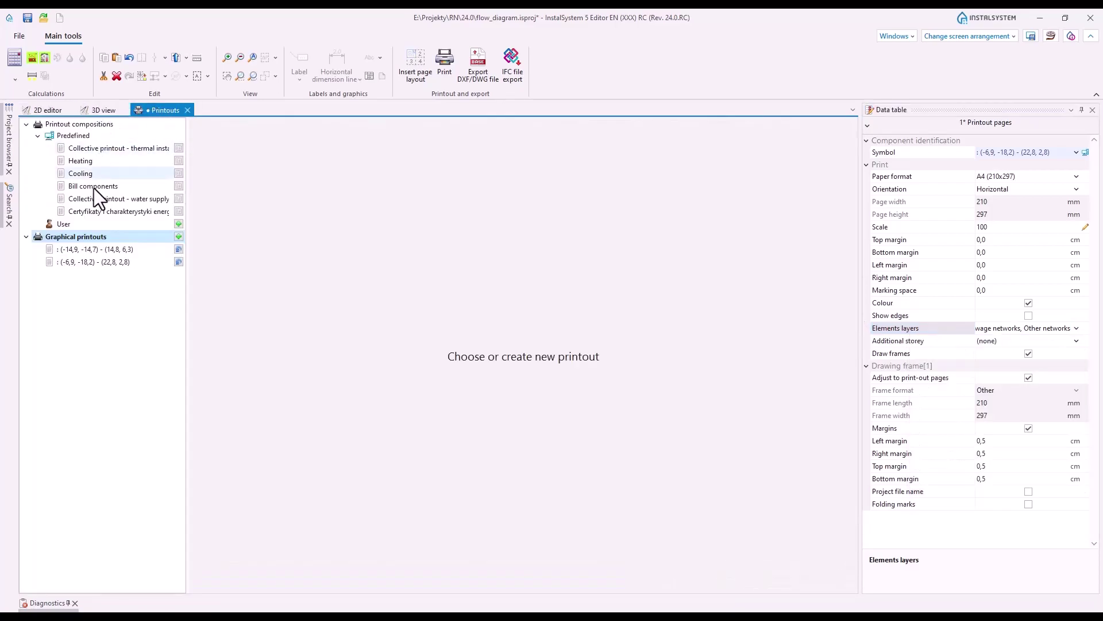
click(95, 262)
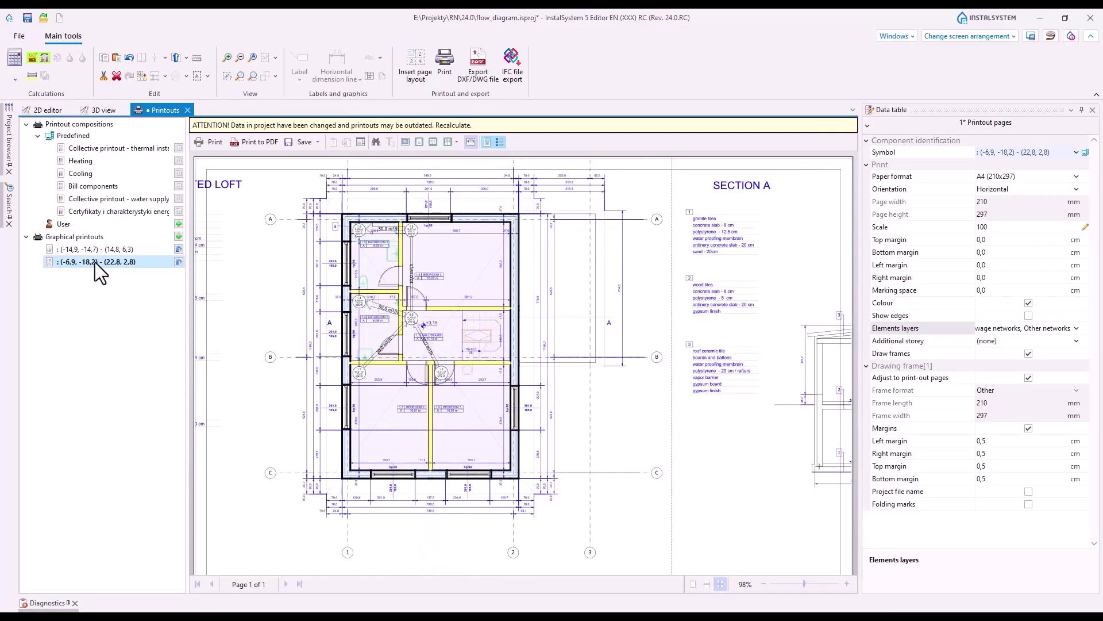
scroll(456, 365, up, 5)
scroll(557, 374, up, 1)
drag(572, 510, 423, 418)
drag(616, 317, 575, 301)
drag(611, 459, 587, 413)
drag(597, 477, 516, 495)
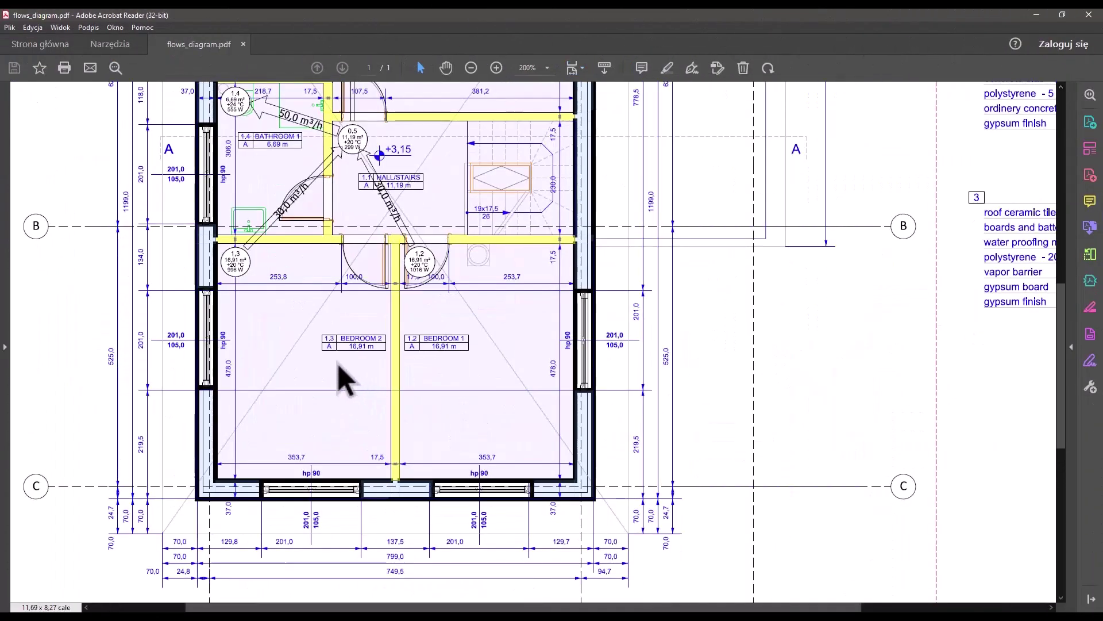
ctrl+scroll(340, 366, up, 1)
drag(1059, 351, 1068, 171)
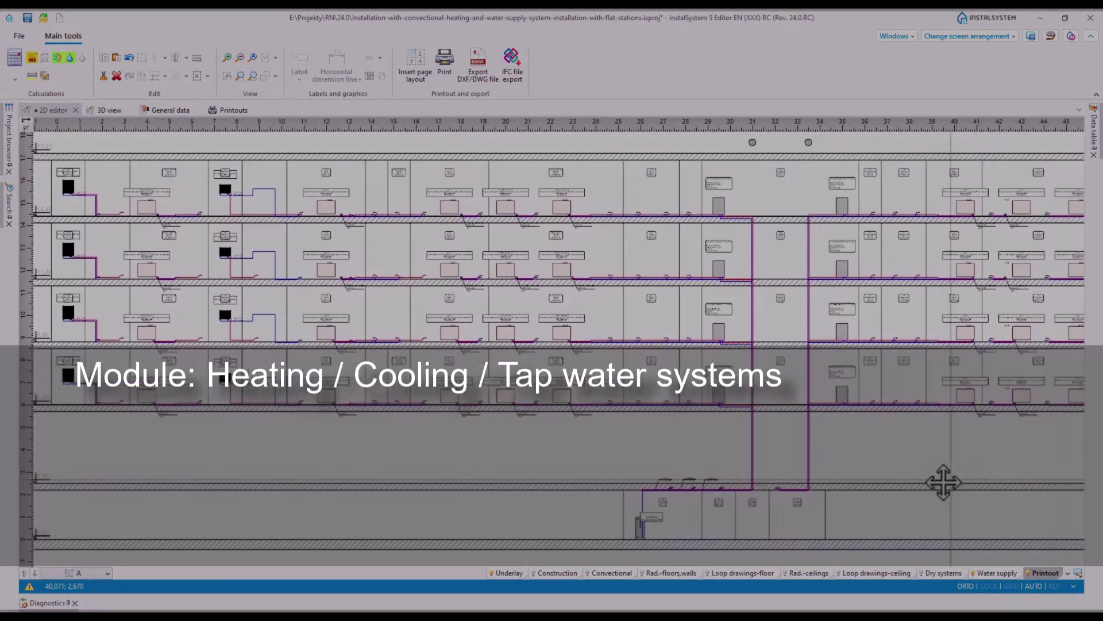
- Look over the flat station installation's 2D schematic on section A and the building's 3D model
middle_drag(943, 482, 757, 486)
middle_drag(1037, 484, 626, 489)
middle_drag(1015, 469, 543, 474)
middle_drag(960, 467, 788, 446)
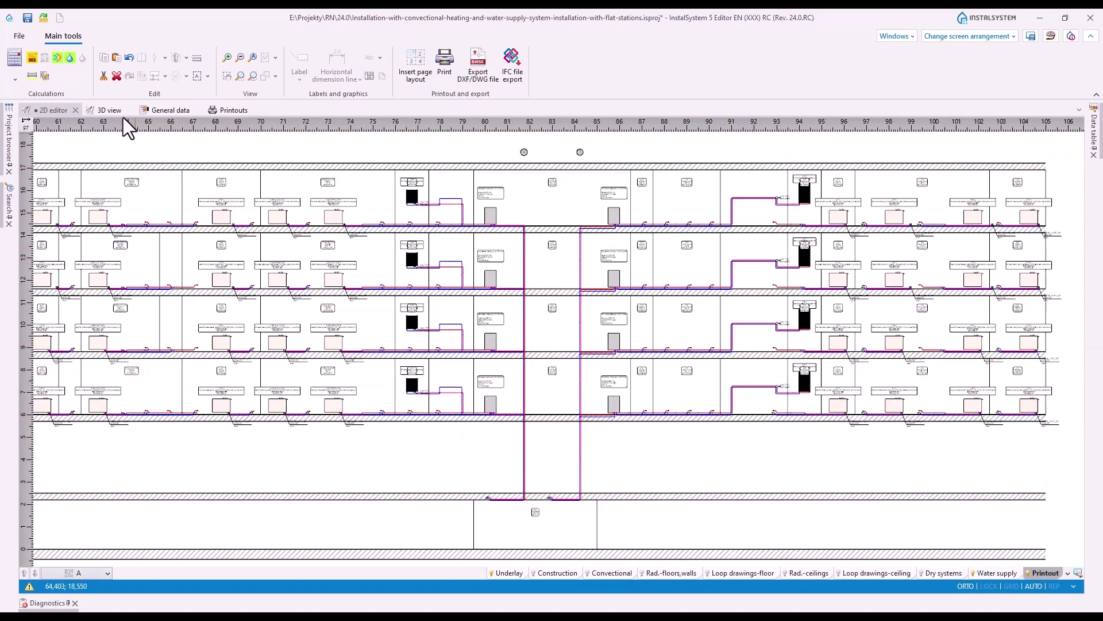
click(105, 109)
middle_drag(822, 456, 717, 450)
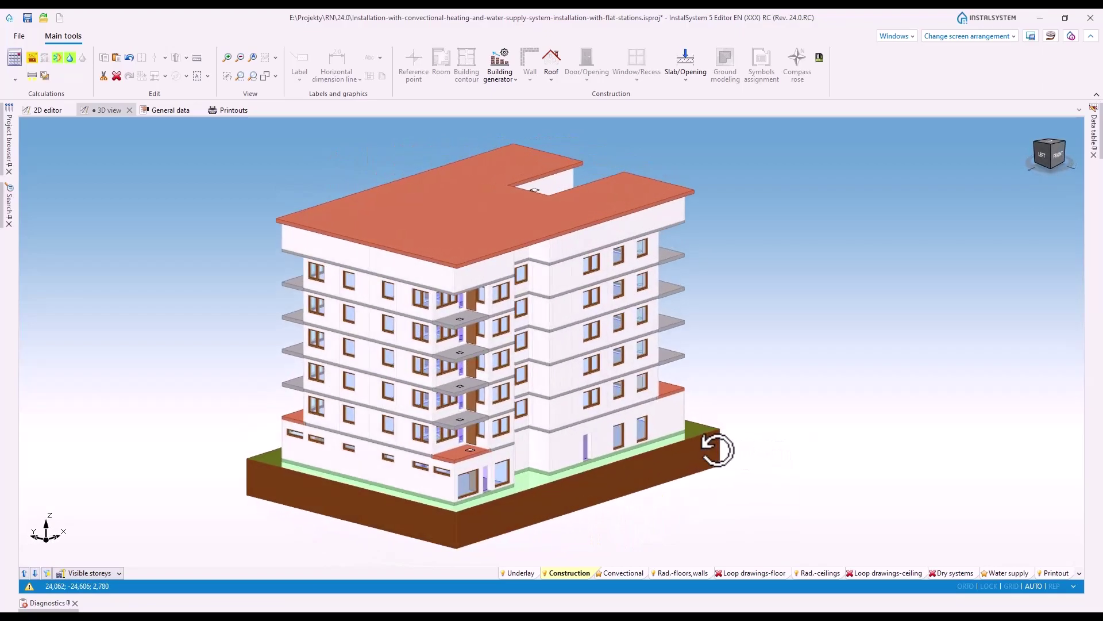
middle_drag(618, 483, 631, 473)
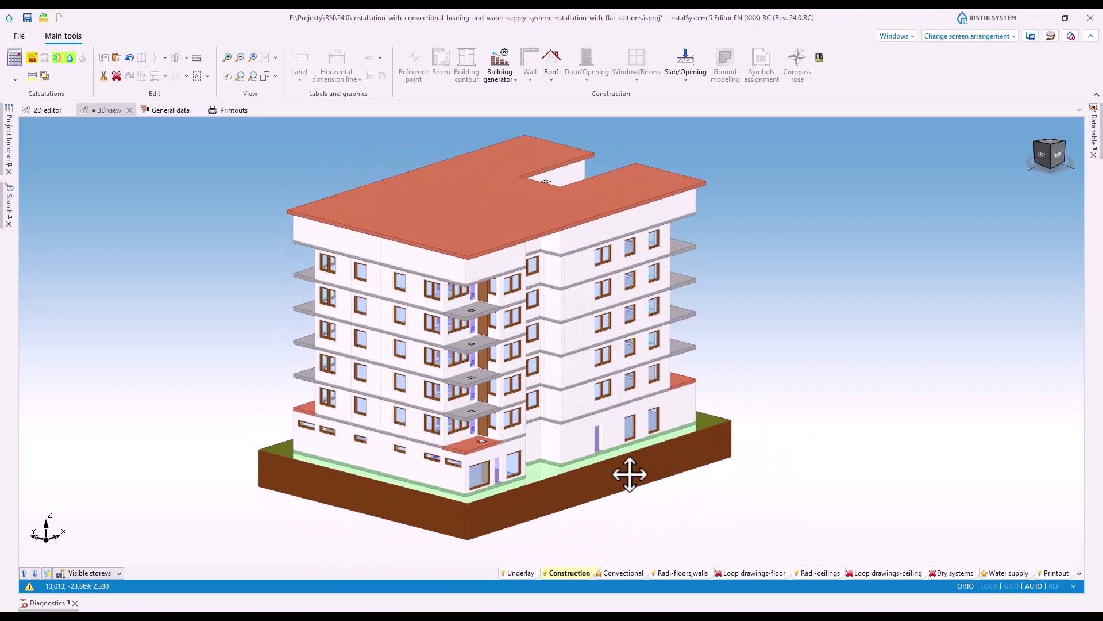
- Switch the 3D model to the Convectional layer and examine the see-through lagging around the heating pipes and bends
click(622, 573)
scroll(513, 476, up, 5)
scroll(542, 449, up, 5)
middle_drag(533, 466, 675, 416)
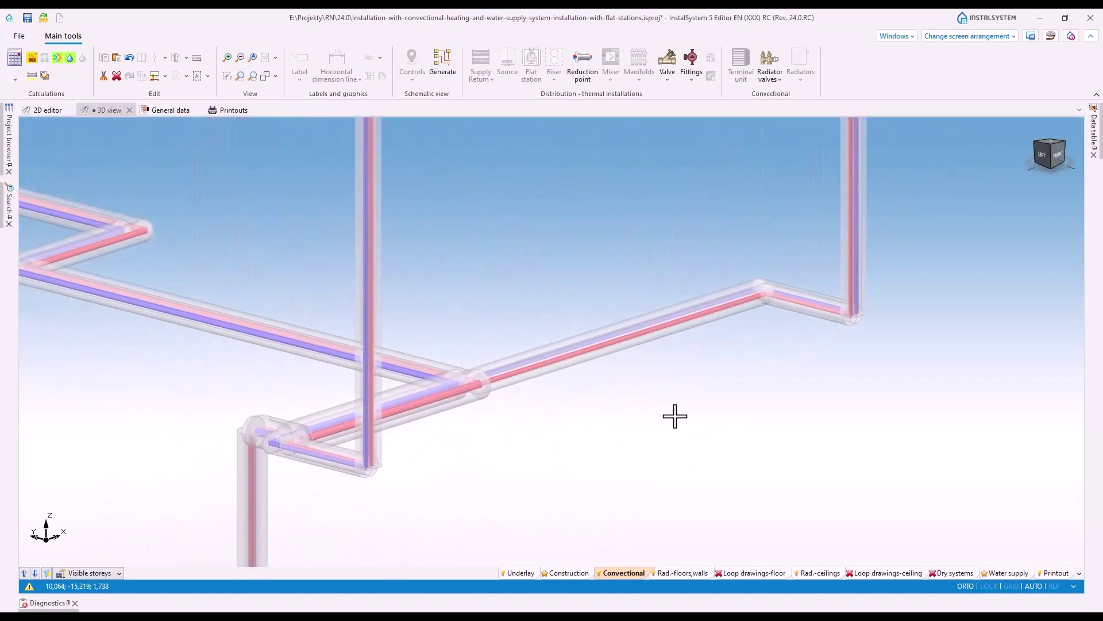
middle_drag(207, 426, 334, 391)
mouse_move(328, 490)
middle_down()
mouse_move(353, 412)
mouse_move(446, 512)
mouse_move(506, 541)
middle_up()
mouse_move(285, 370)
middle_down()
mouse_move(419, 468)
mouse_move(457, 476)
middle_up()
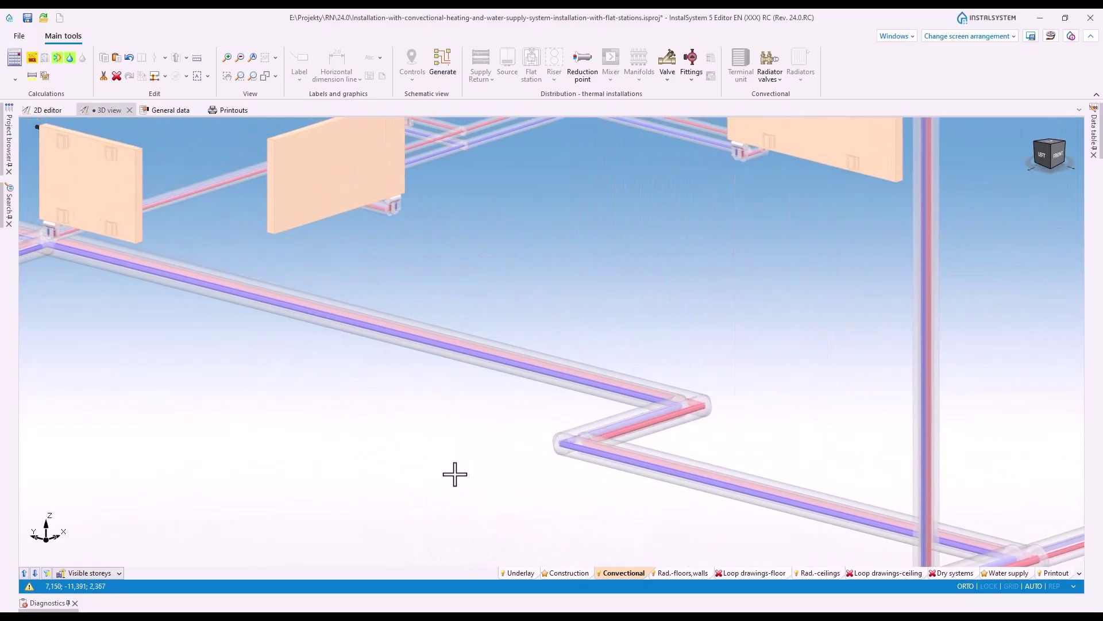
middle_drag(268, 362, 494, 513)
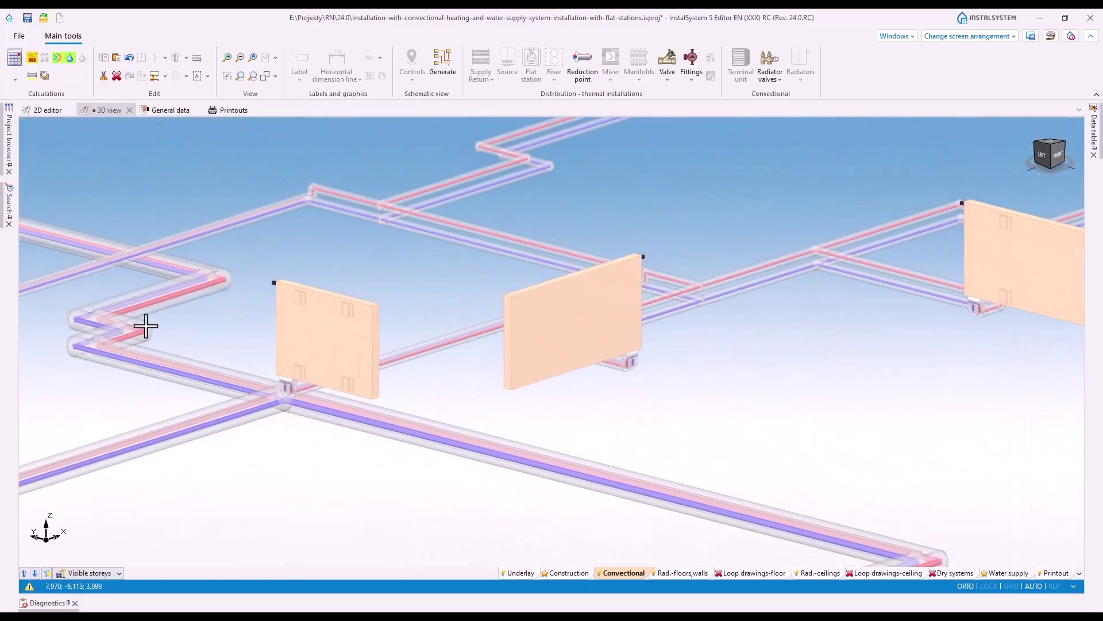
scroll(146, 326, up, 2)
middle_drag(221, 347, 368, 421)
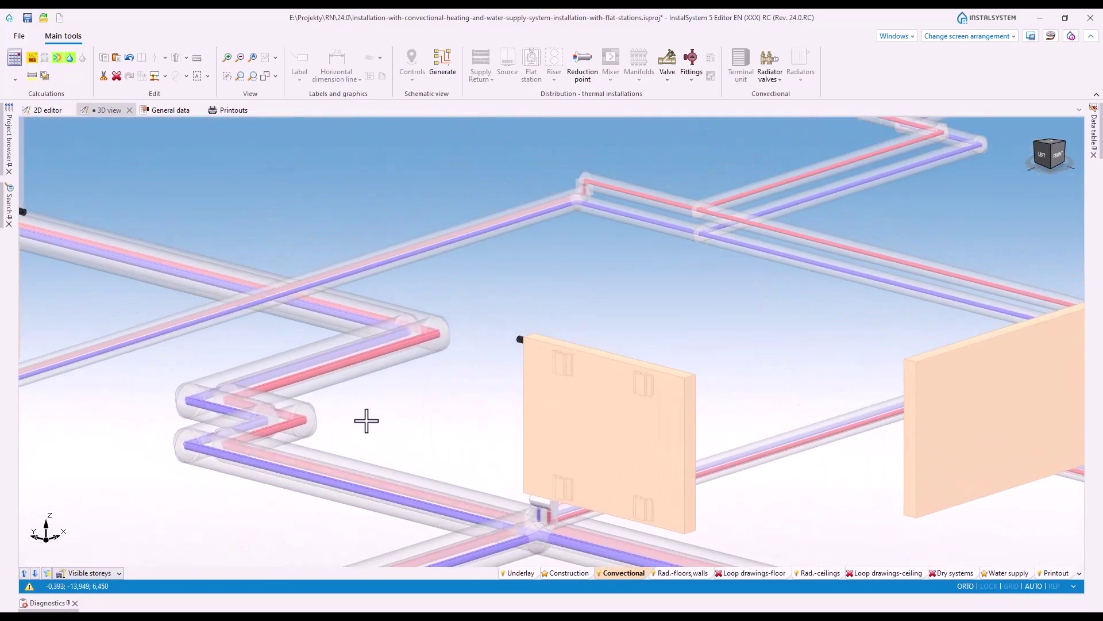
scroll(473, 461, down, 2)
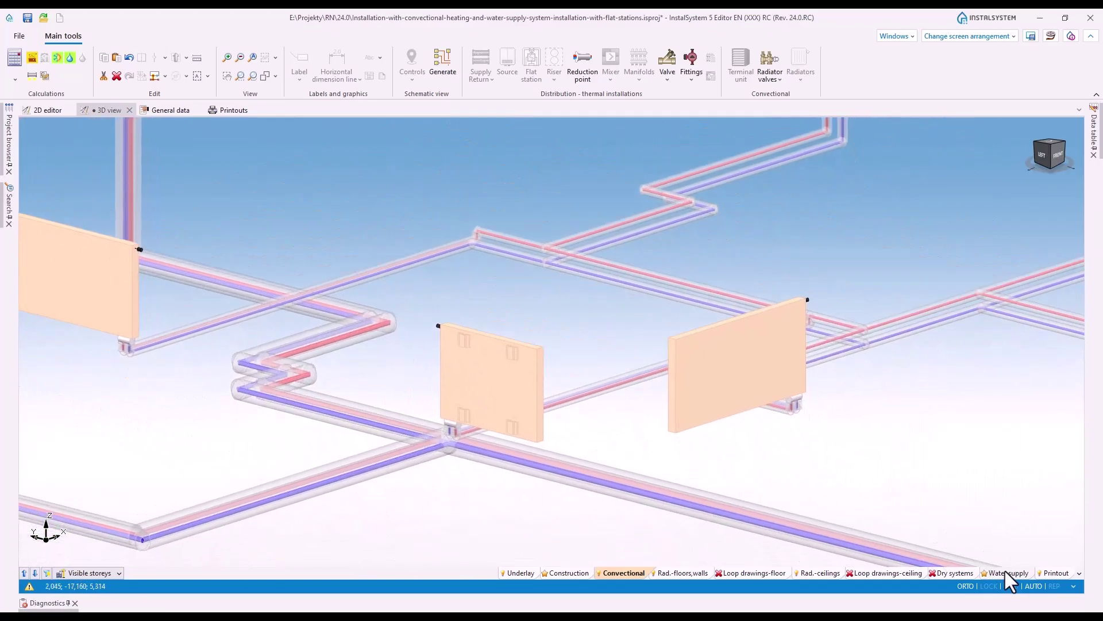
- Switch to the Water supply layer and examine the lagging on the water pipes, risers and fixture connections in 3D
click(1008, 574)
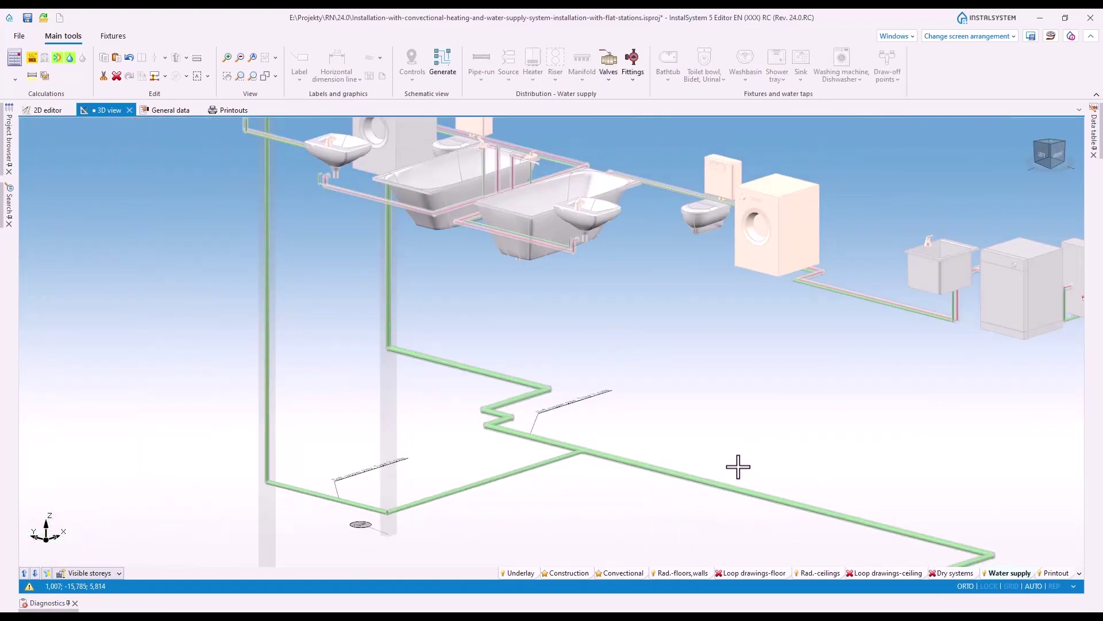
middle_drag(738, 467, 631, 338)
middle_drag(1076, 523, 880, 402)
middle_drag(1004, 468, 813, 460)
scroll(813, 449, down, 6)
middle_drag(768, 311, 699, 429)
scroll(555, 276, up, 3)
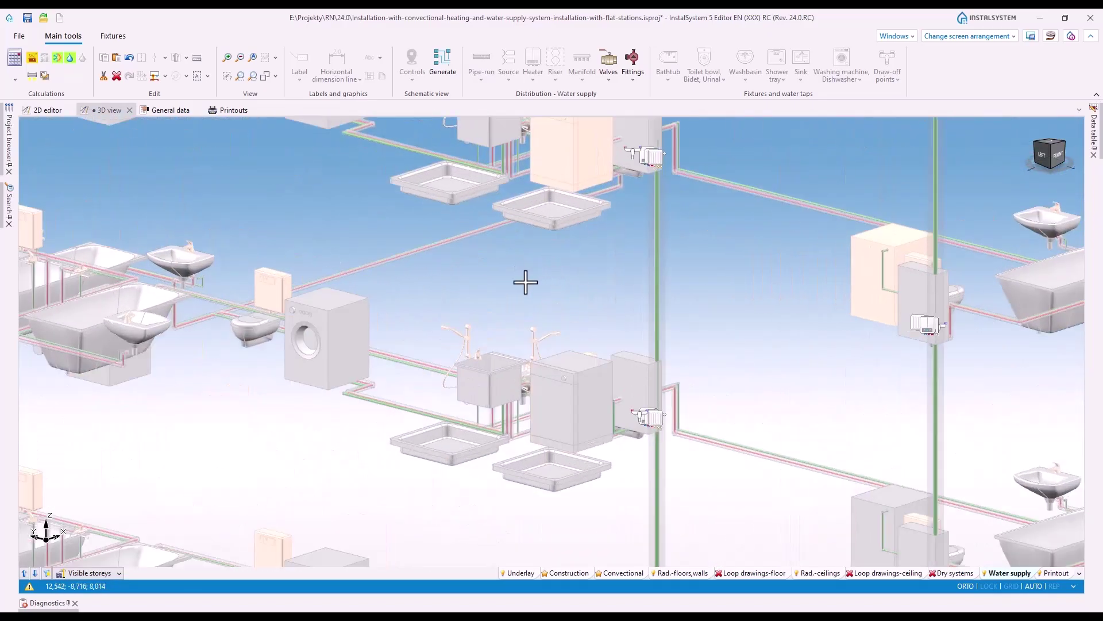
middle_drag(466, 236, 463, 368)
scroll(541, 295, up, 2)
middle_drag(543, 337, 791, 465)
middle_drag(326, 290, 831, 450)
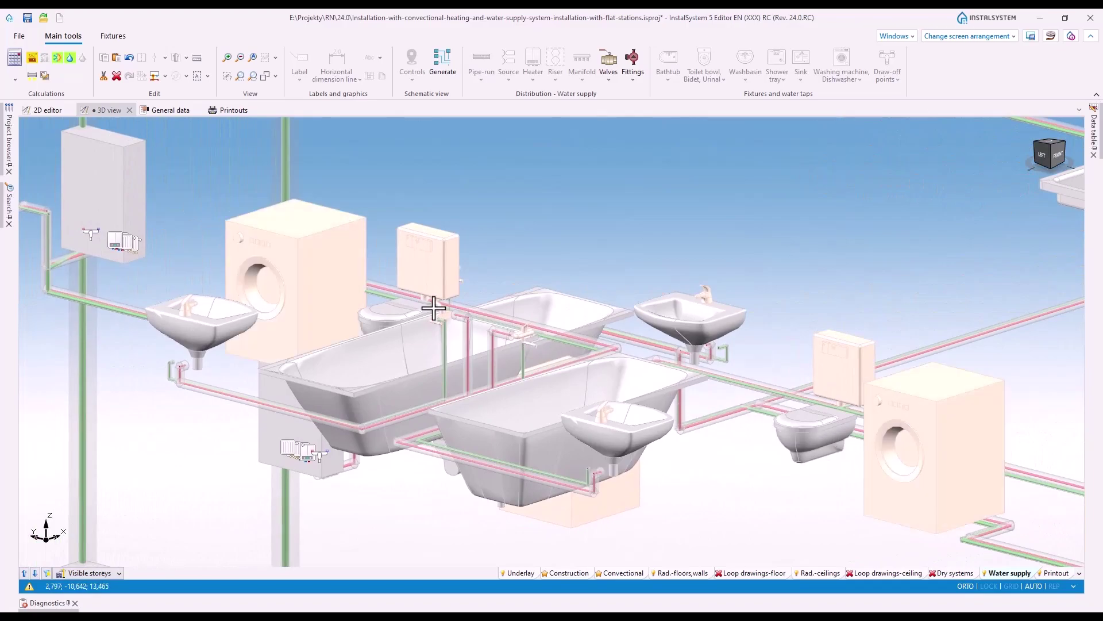
- Open the component styles for Heating/Cooling lagging and inspect the 3D colours of the Lagging and Lagging - Transparent styles
click(166, 111)
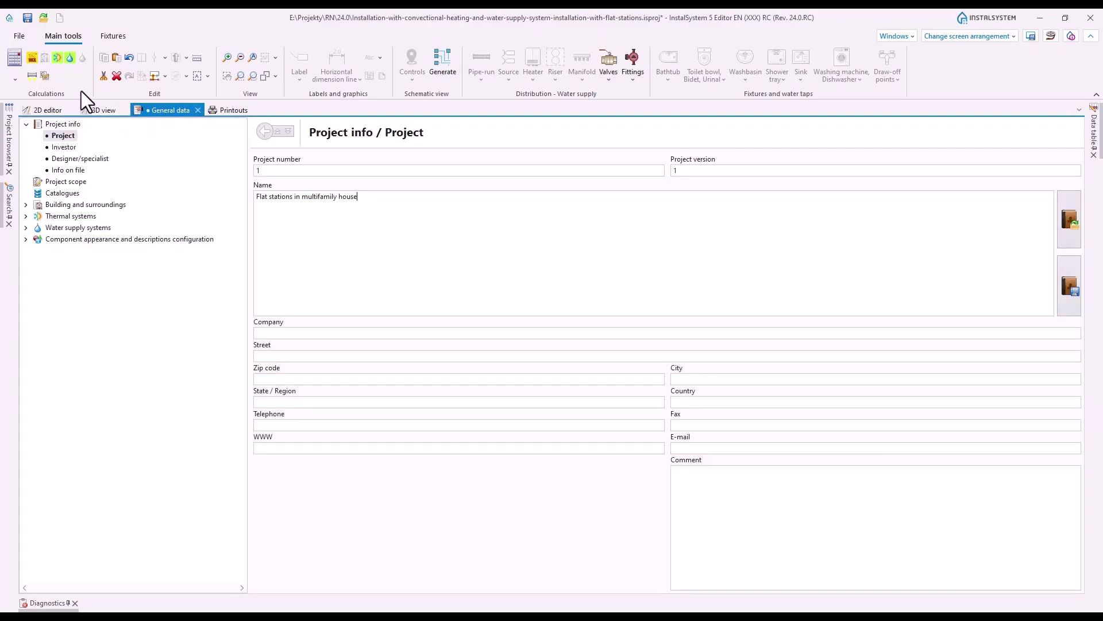
click(26, 239)
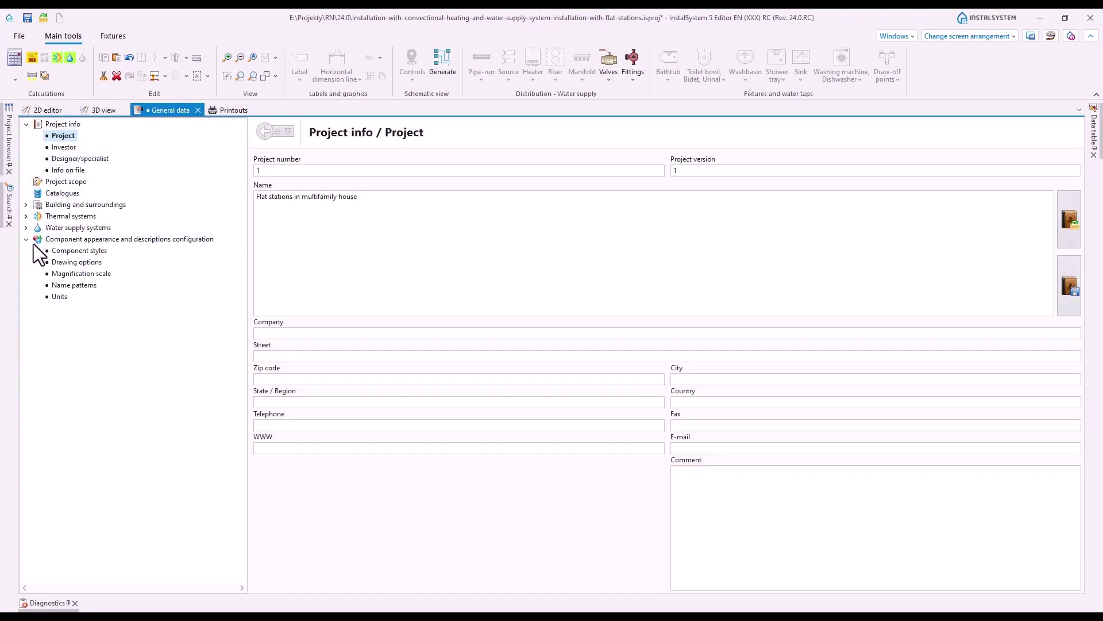
click(75, 251)
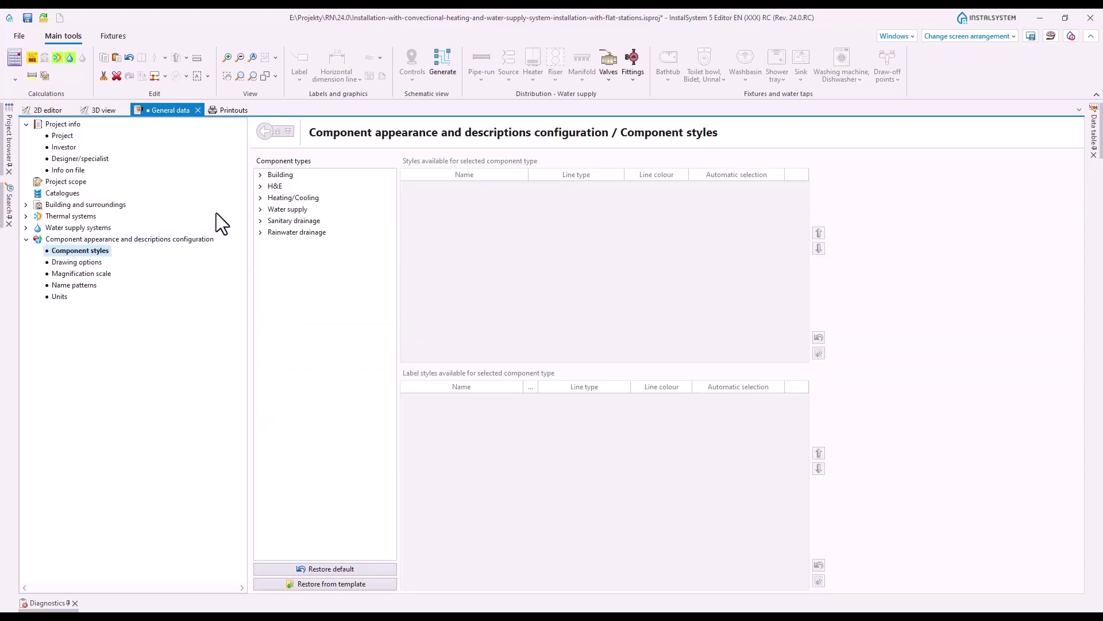
click(260, 198)
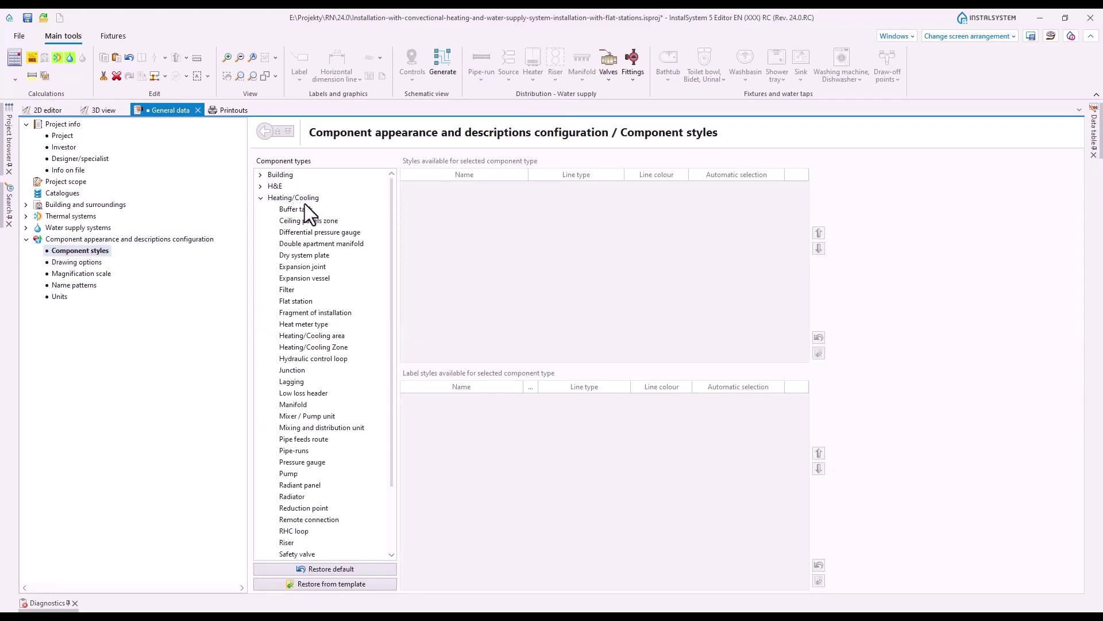
click(296, 383)
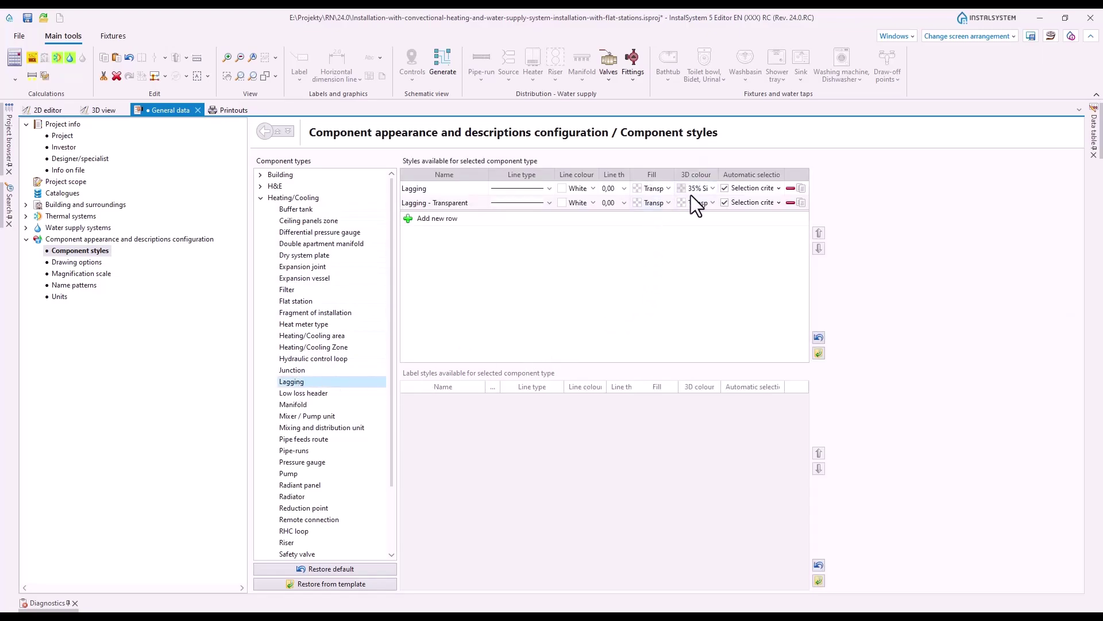
click(713, 189)
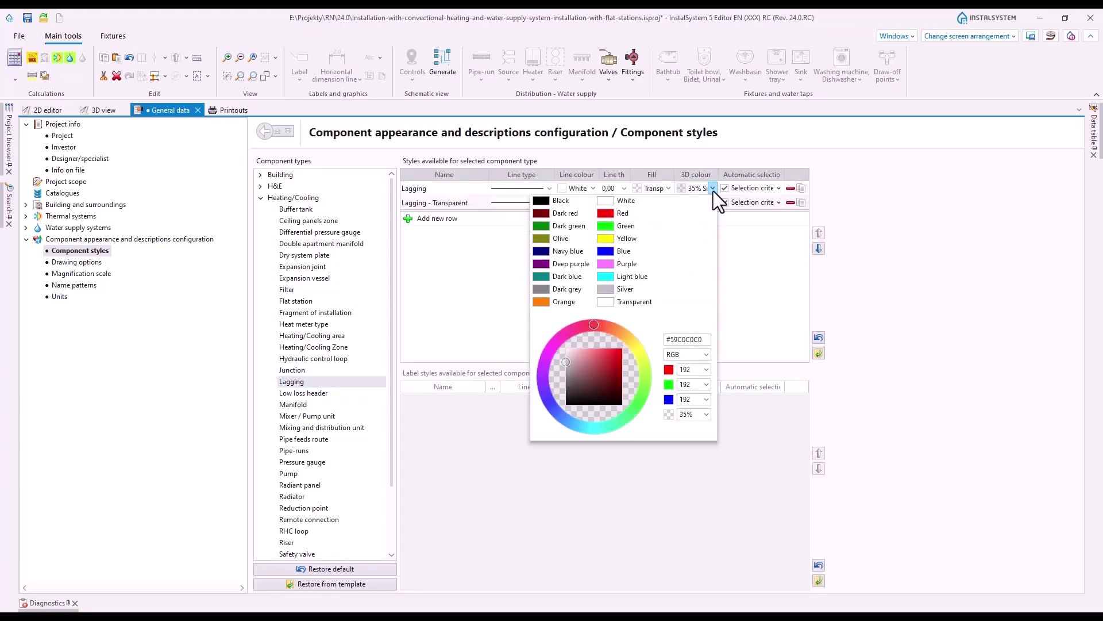
click(712, 189)
click(713, 203)
click(714, 202)
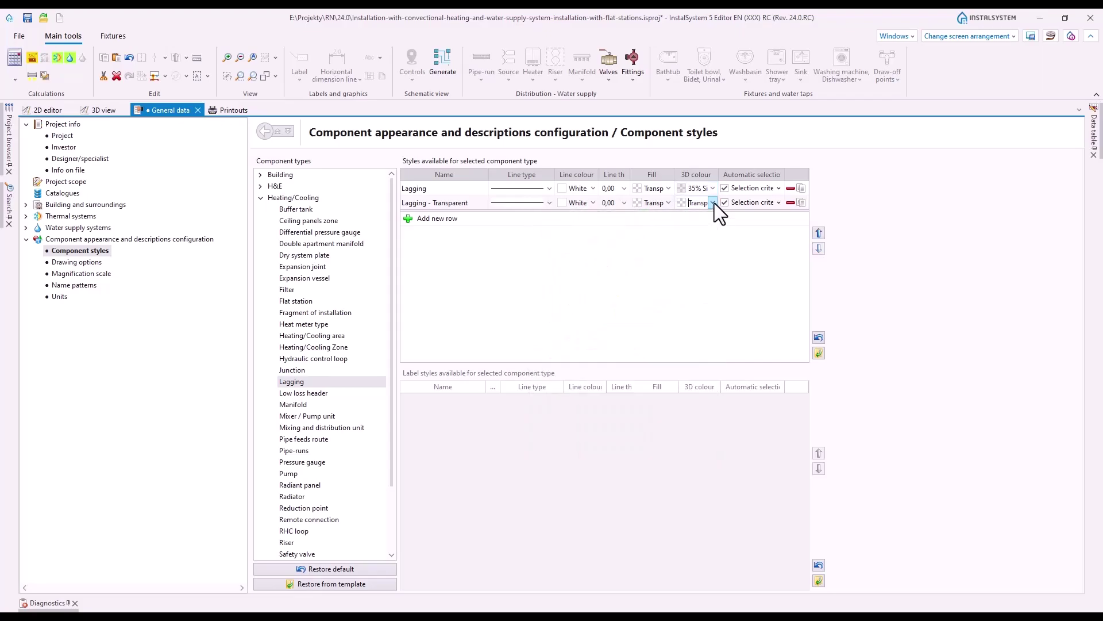
- Display the lagging styles available for the Water supply component types
click(260, 198)
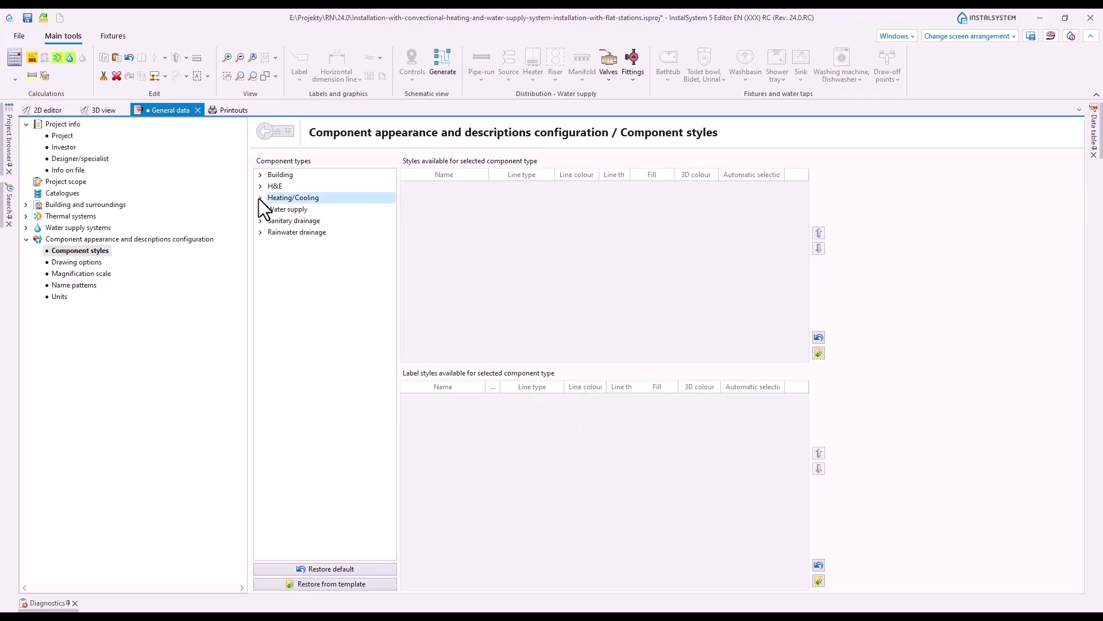
click(260, 209)
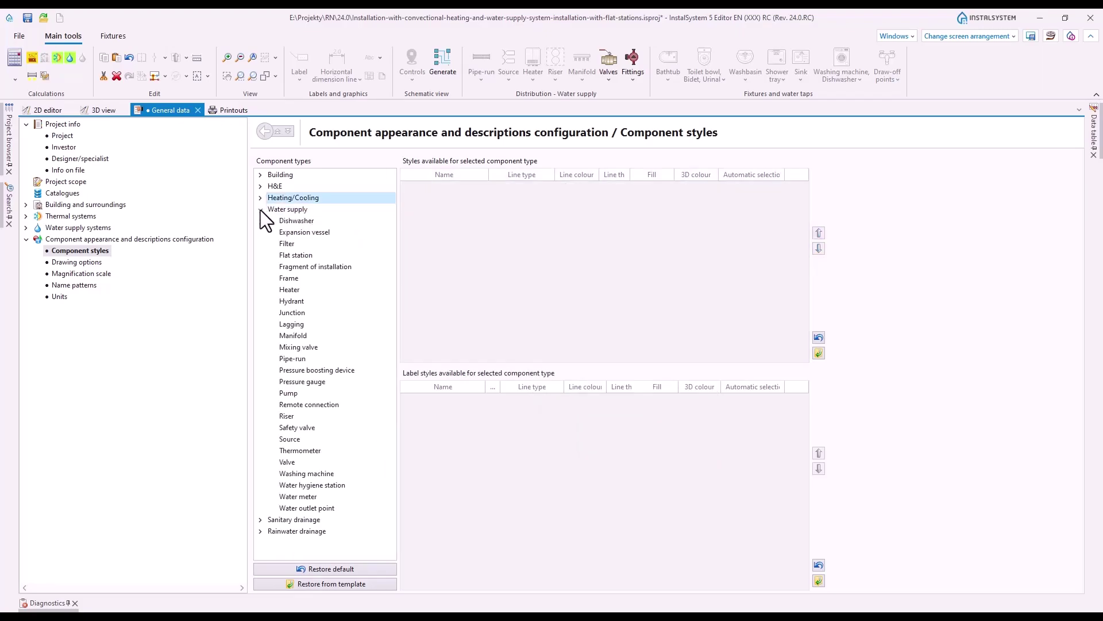
click(293, 327)
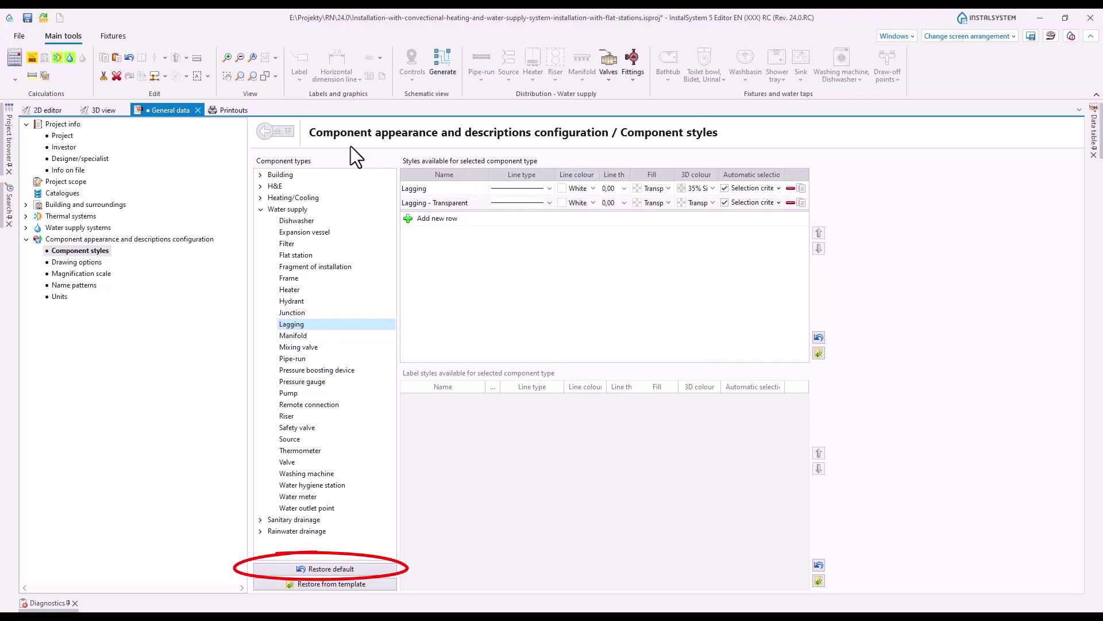
- Return to the 3D model's Convectional layer and bring the whole heating installation into view
click(102, 110)
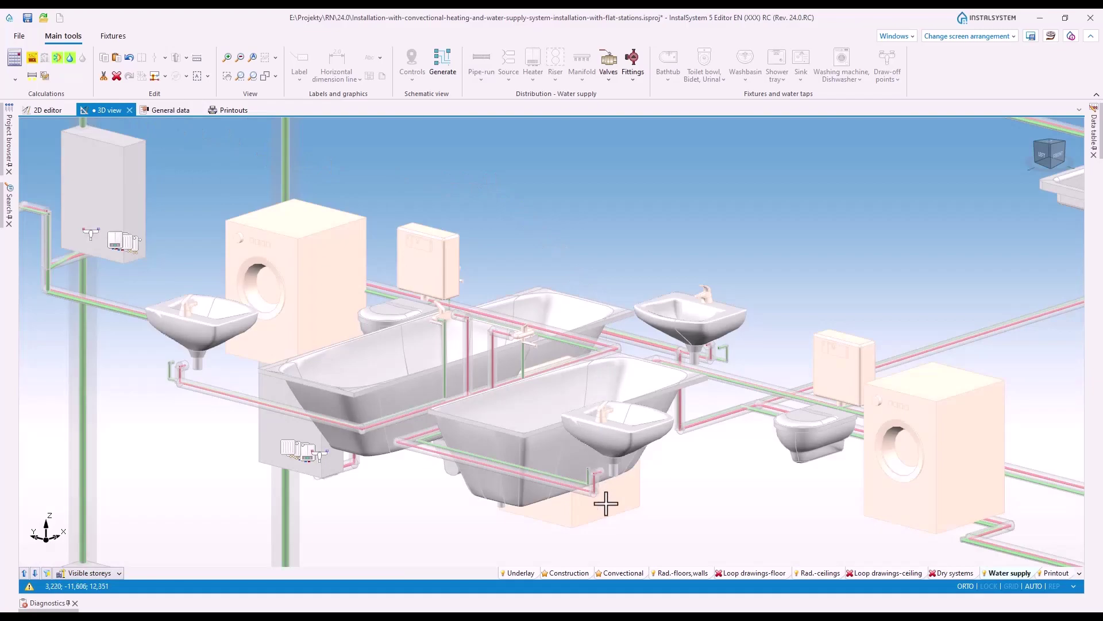
click(615, 574)
scroll(601, 426, down, 5)
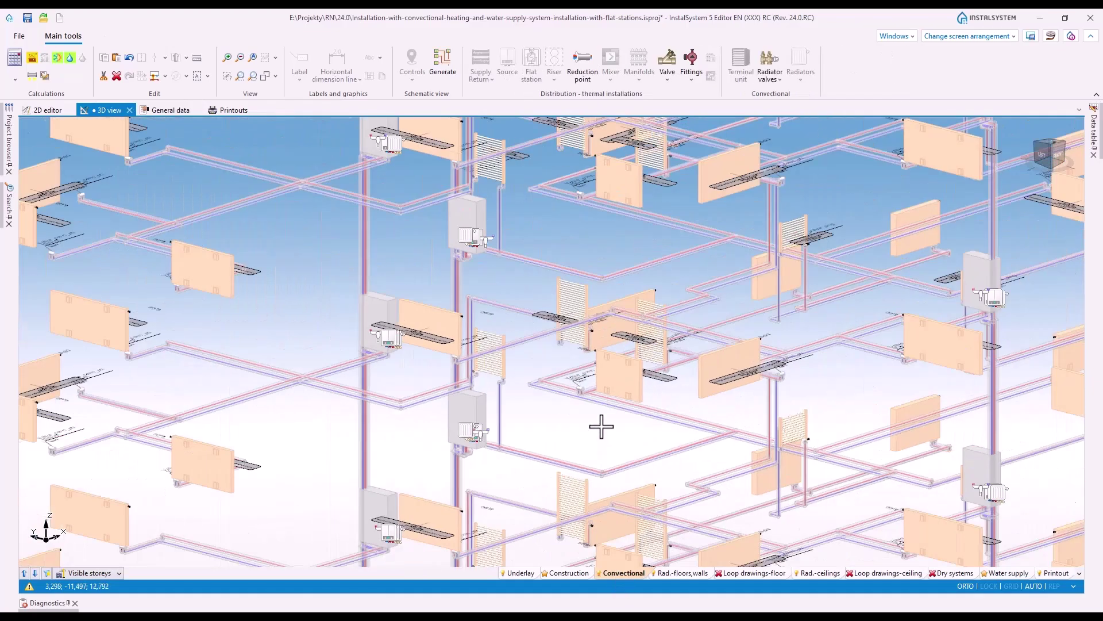
scroll(603, 425, down, 5)
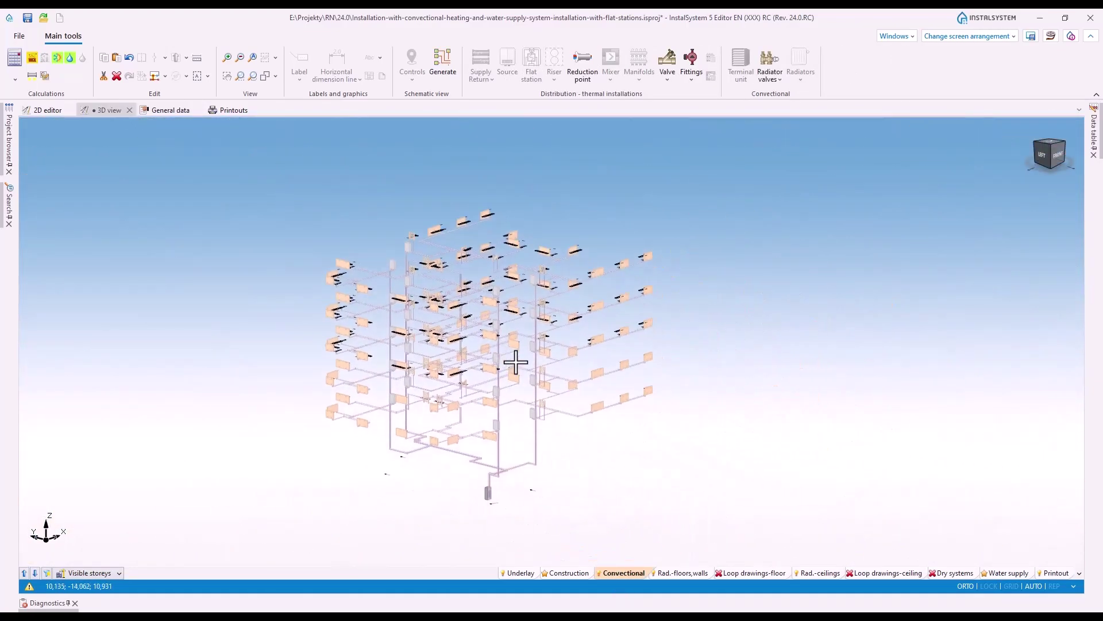
- Select all pipe-runs of the thermal systems and set their lagging element style to Lagging - Transparent
click(1094, 148)
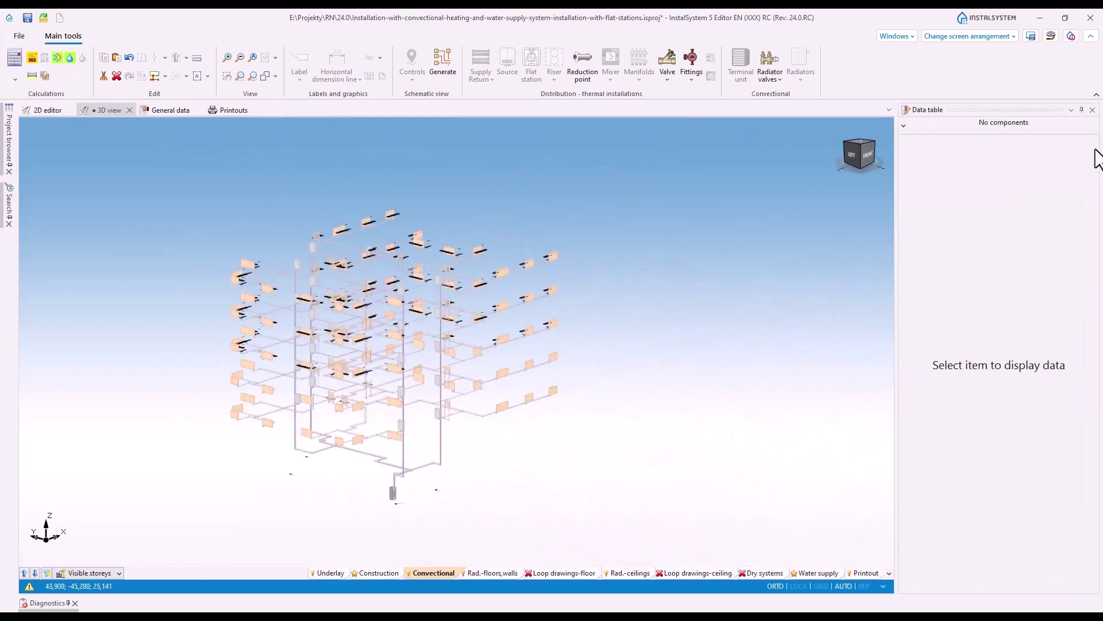
click(10, 164)
drag(133, 219, 202, 219)
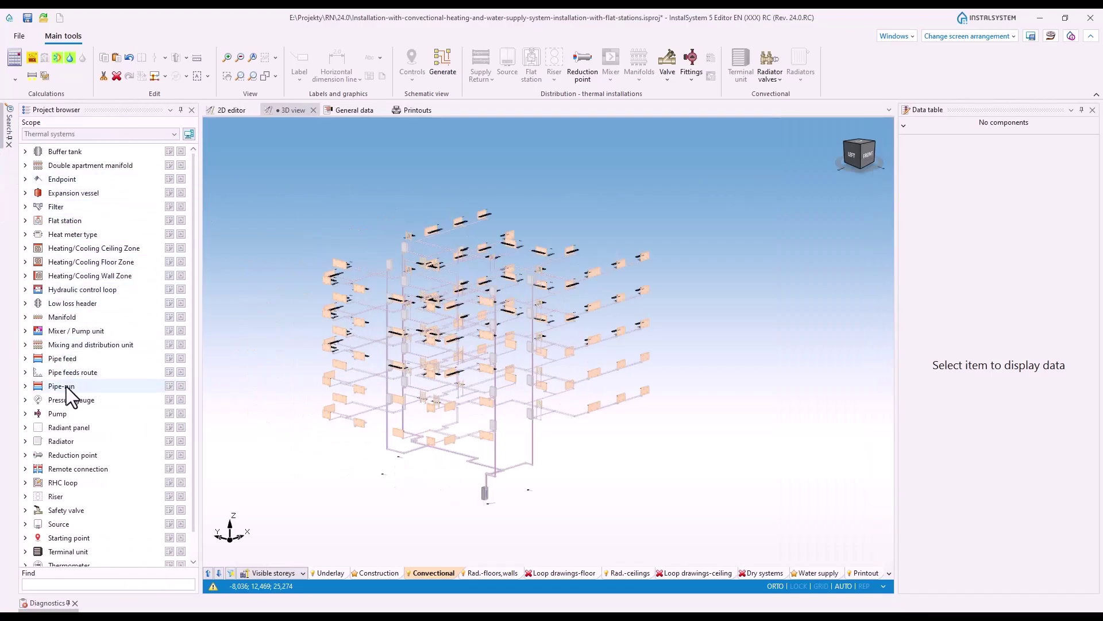
click(181, 388)
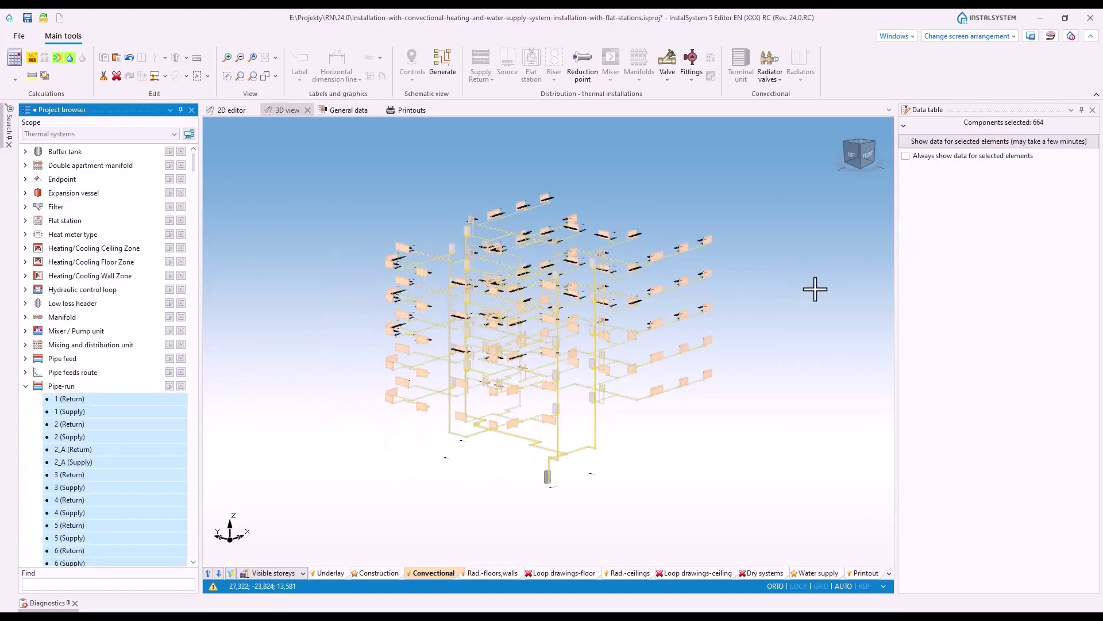
click(979, 142)
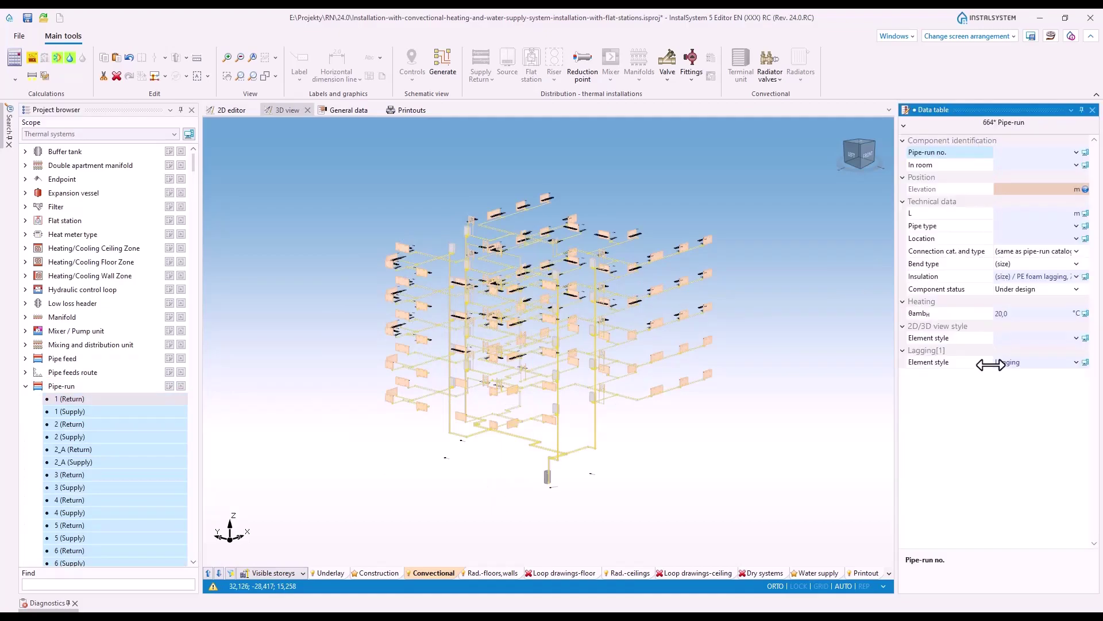
click(1077, 362)
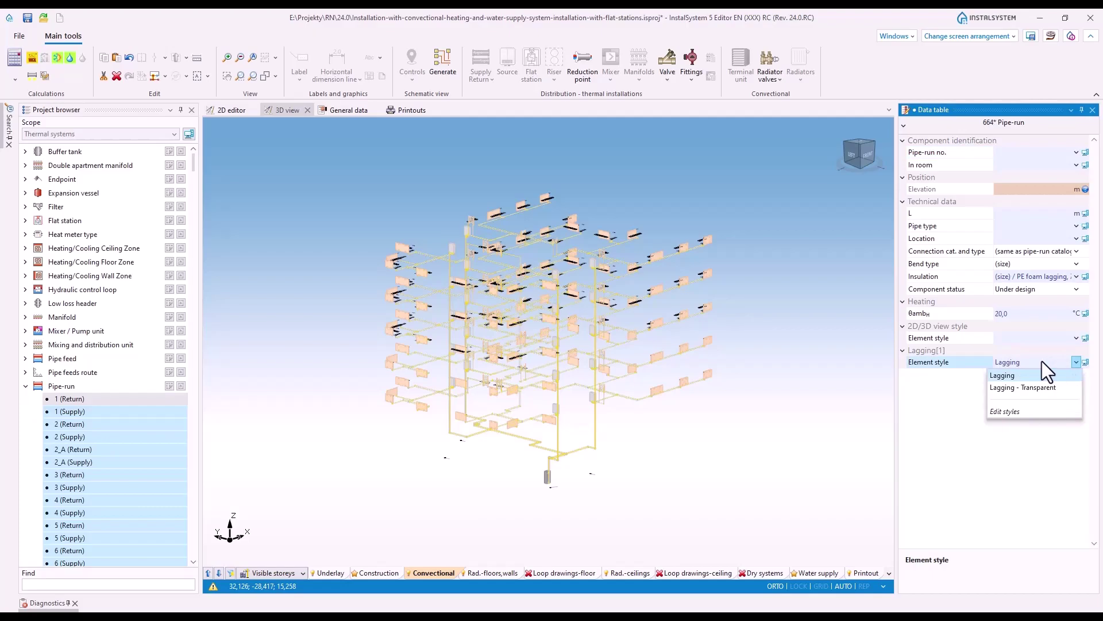
click(1052, 387)
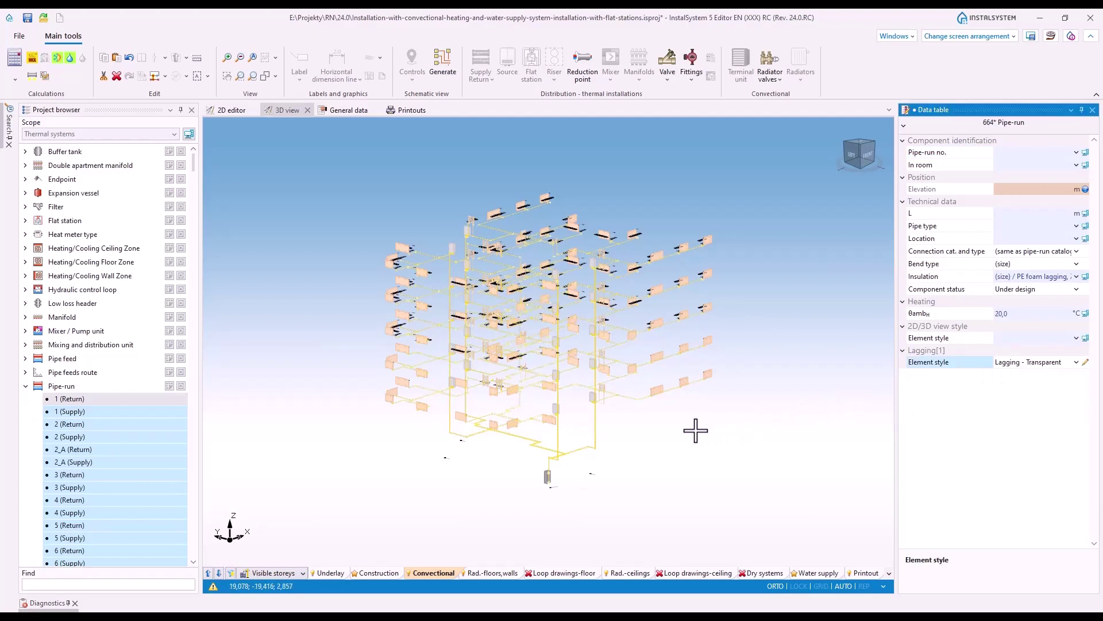
click(684, 430)
- Examine the pipes through their lagging along the distribution runs, risers and radiator connections in the 3D model
scroll(632, 419, up, 6)
scroll(529, 389, up, 5)
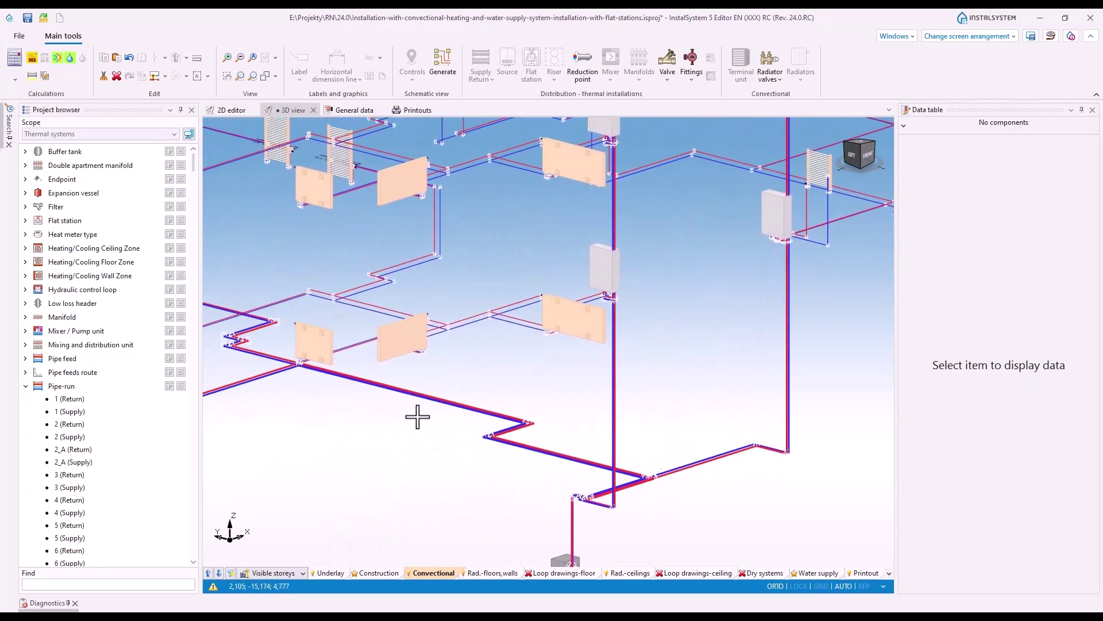
middle_drag(410, 418, 563, 408)
middle_drag(309, 404, 425, 431)
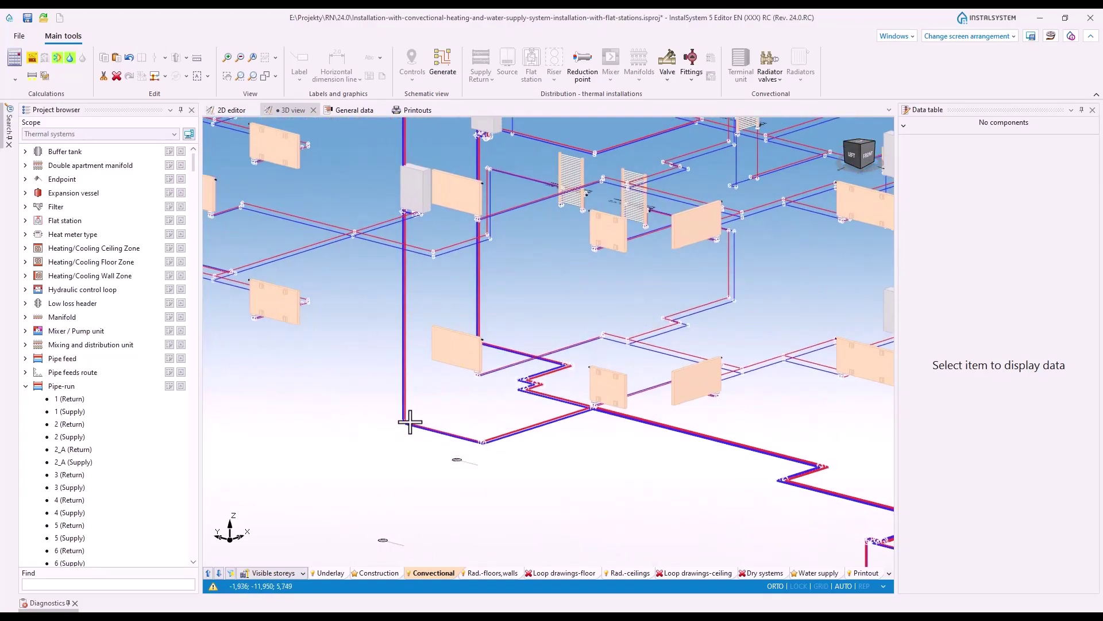
middle_drag(313, 344, 463, 439)
middle_drag(553, 259, 542, 373)
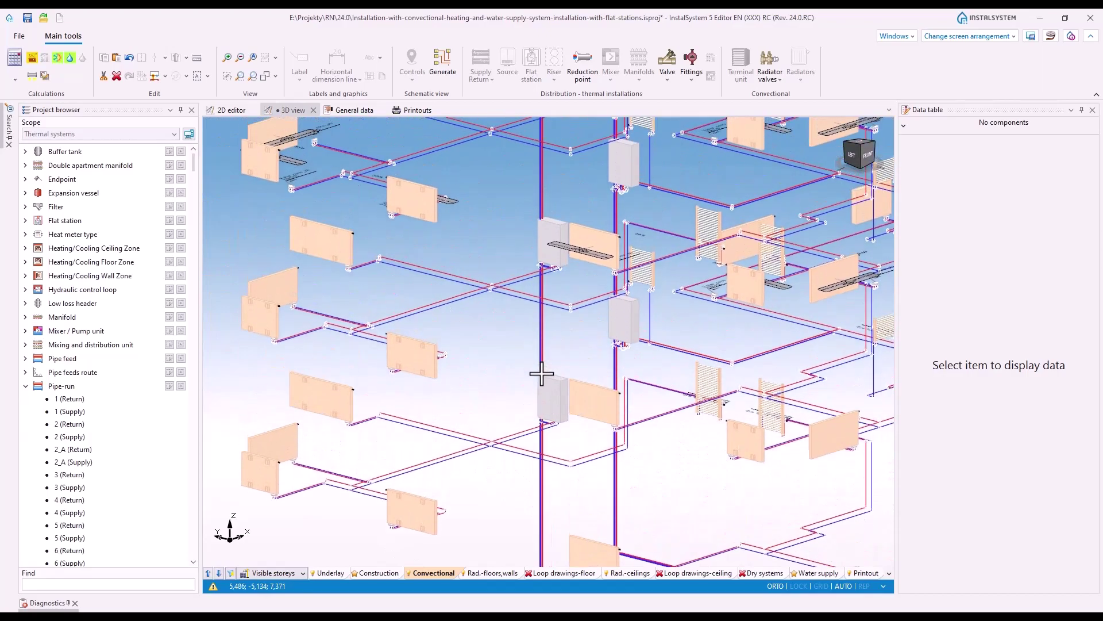
click(179, 111)
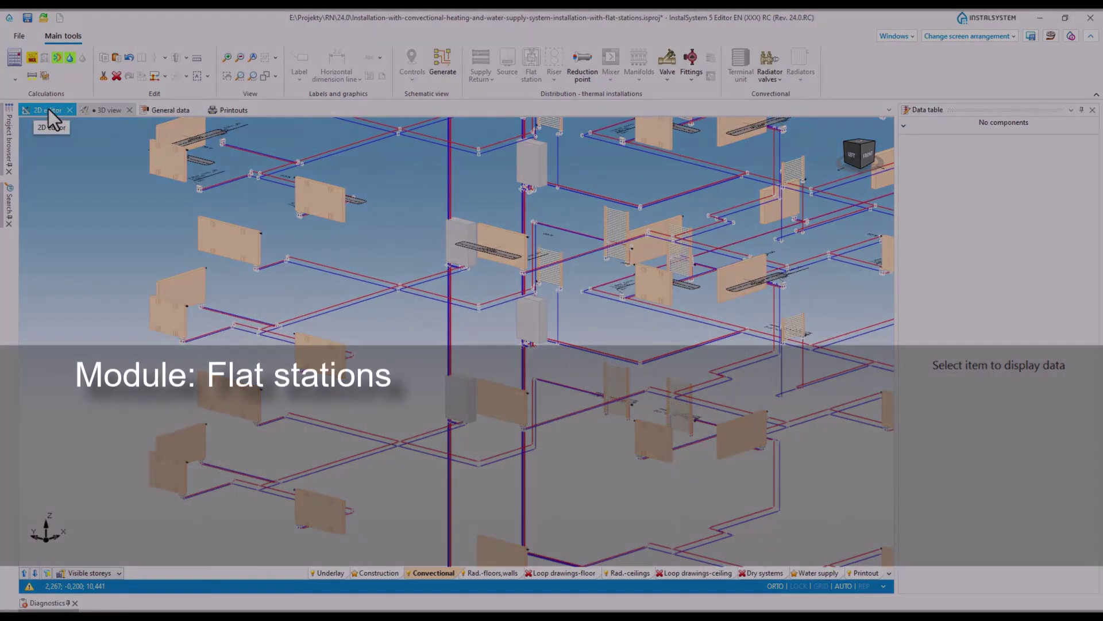
- Return to the 2D editor and examine the heat source and the basement distribution pipes in the schematic
click(48, 109)
middle_drag(99, 326, 229, 330)
middle_drag(269, 377, 304, 350)
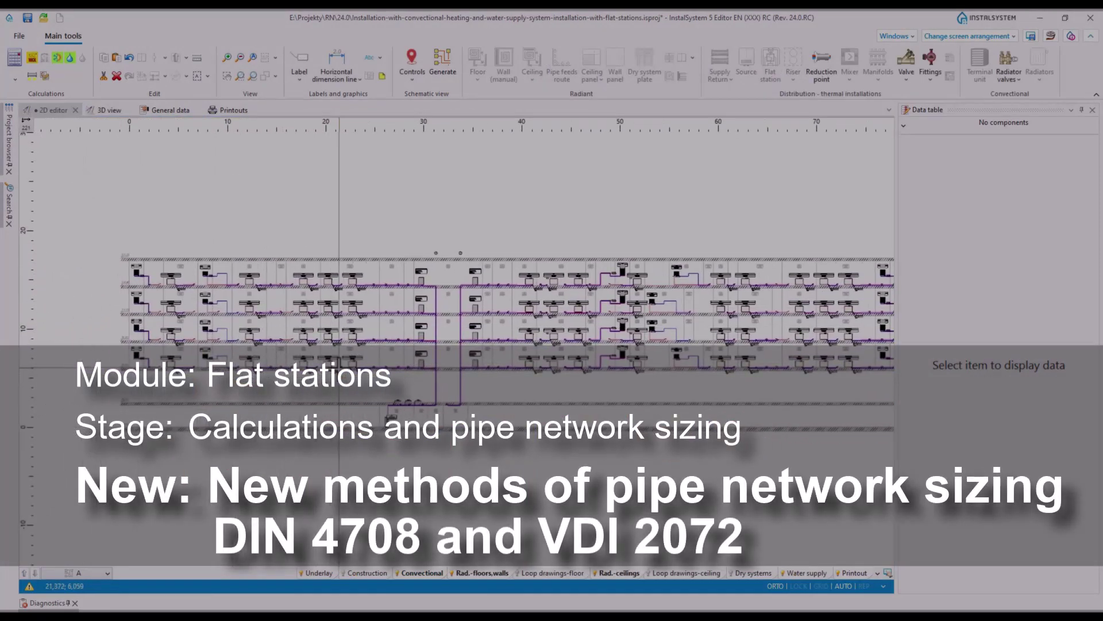
scroll(414, 431, up, 3)
middle_drag(402, 394, 607, 504)
scroll(608, 503, up, 2)
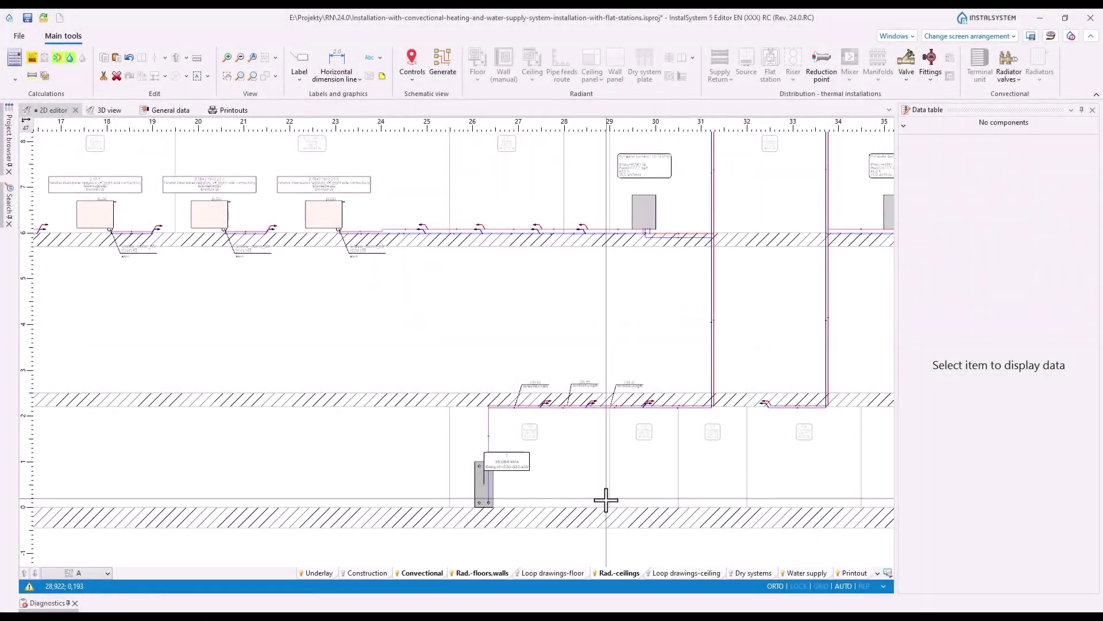
scroll(601, 485, up, 2)
middle_drag(778, 445, 615, 386)
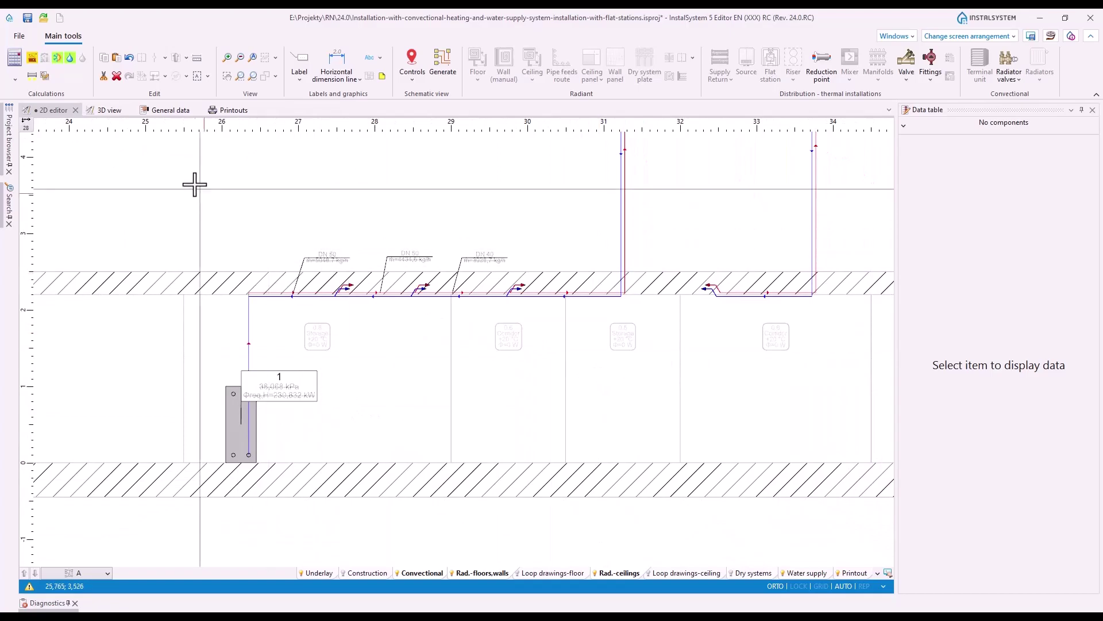
- Open the Flat stations settings of the thermal systems and dock General data beside the 2D drawing
click(169, 109)
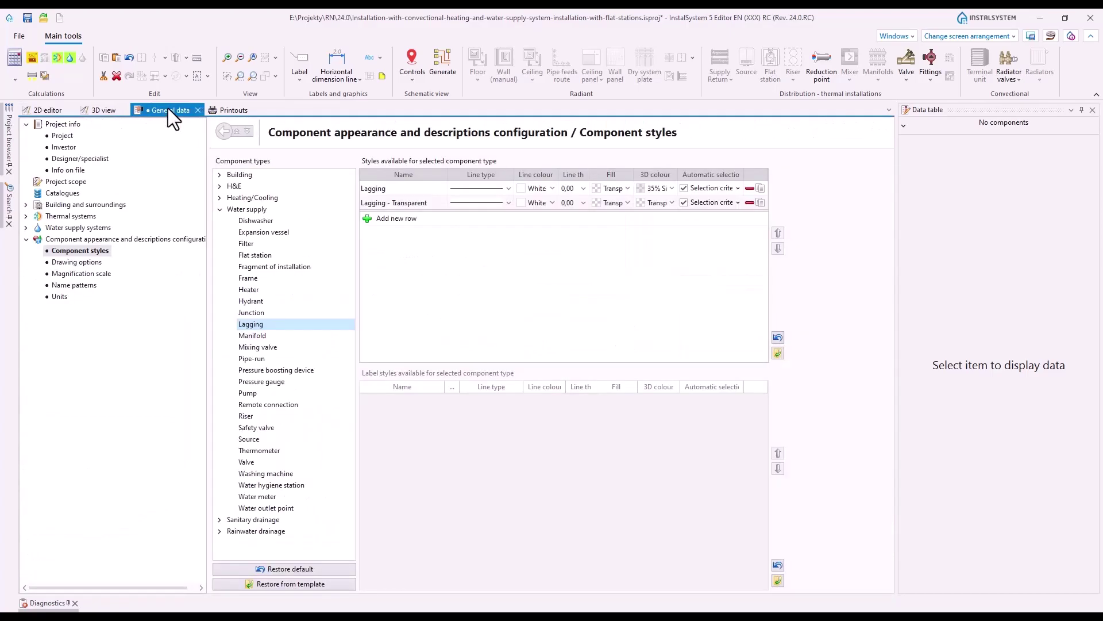
click(25, 217)
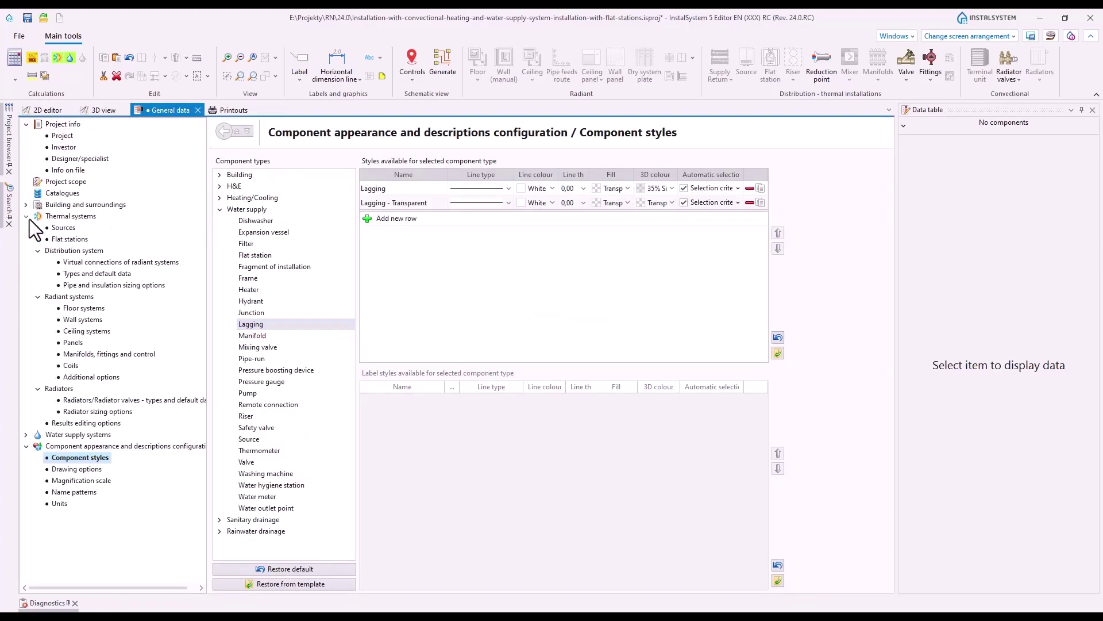
click(68, 240)
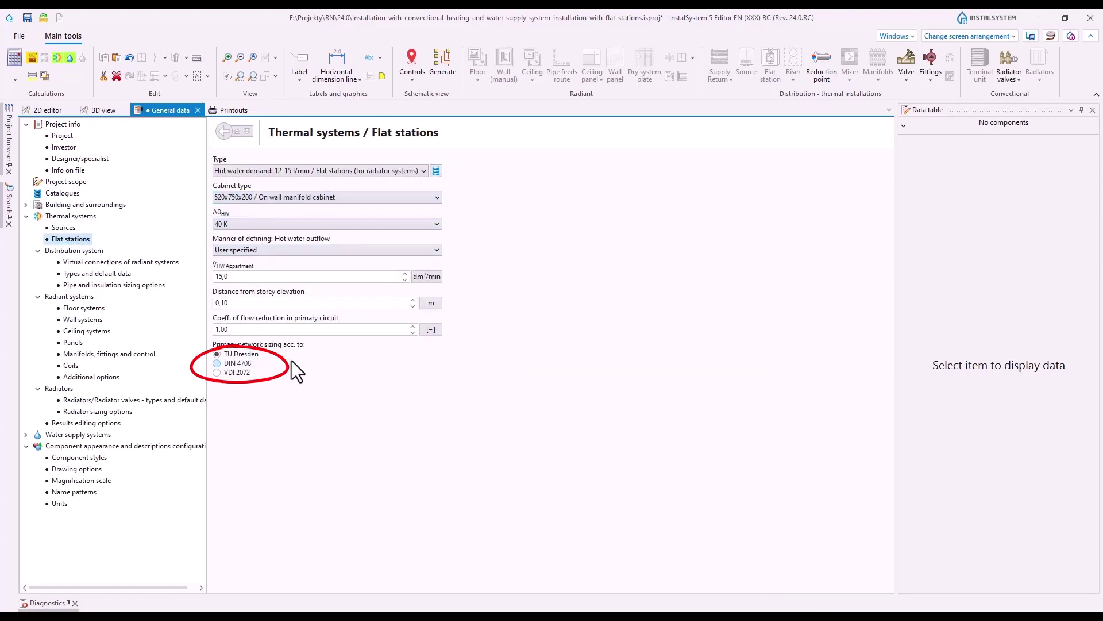
click(1082, 110)
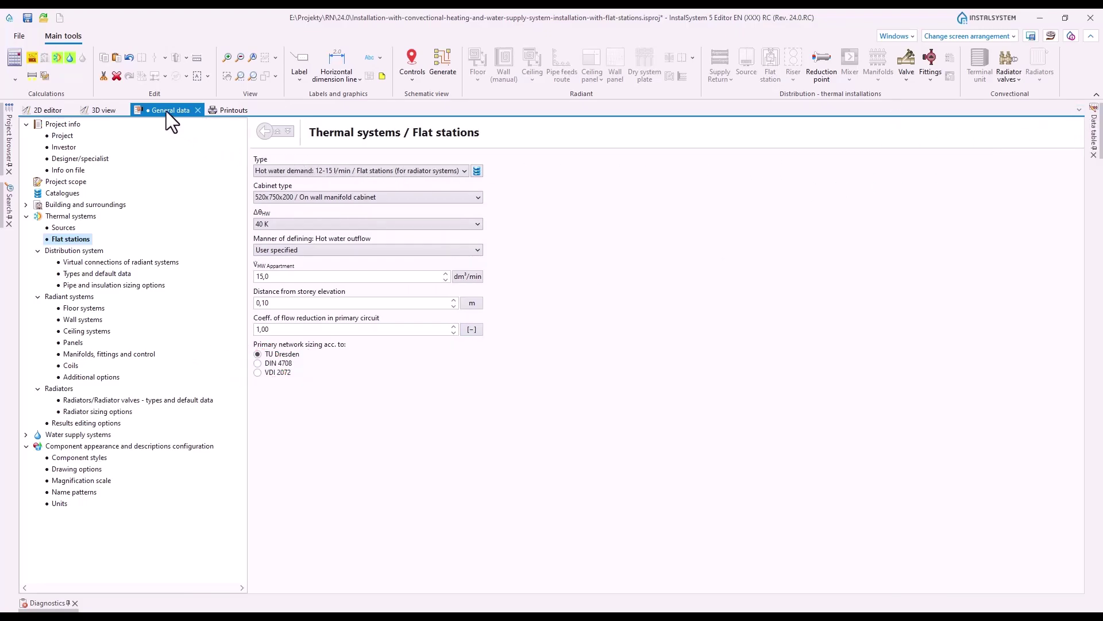
drag(166, 111, 577, 348)
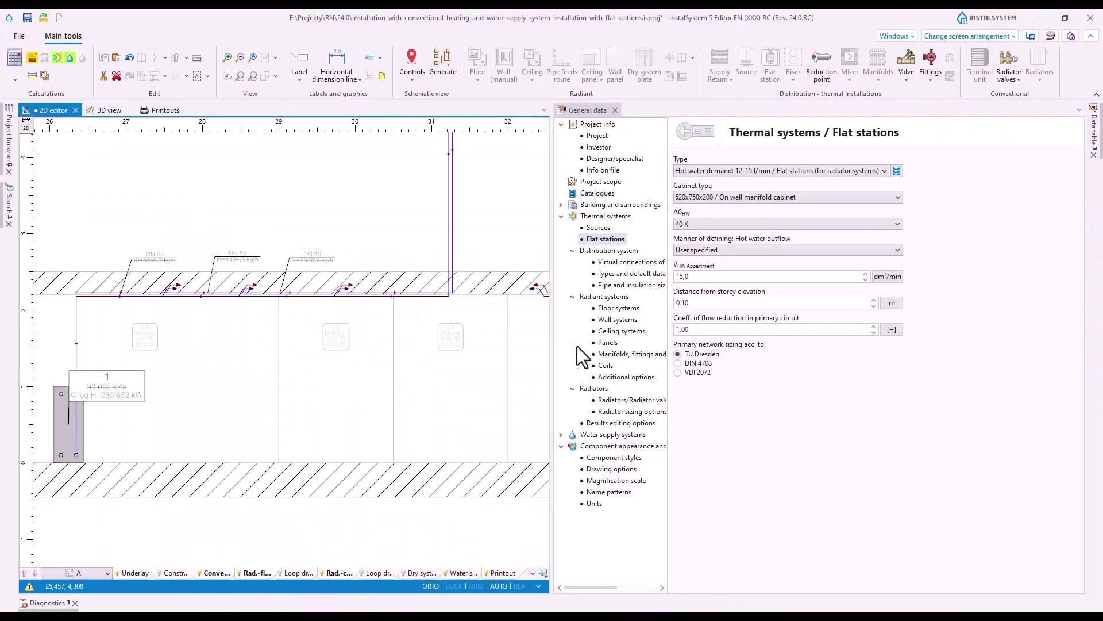
- Bring the basement pipe size and flow labels into view and calculate the heating network with TU Dresden sizing
middle_drag(369, 354, 422, 367)
scroll(161, 302, up, 1)
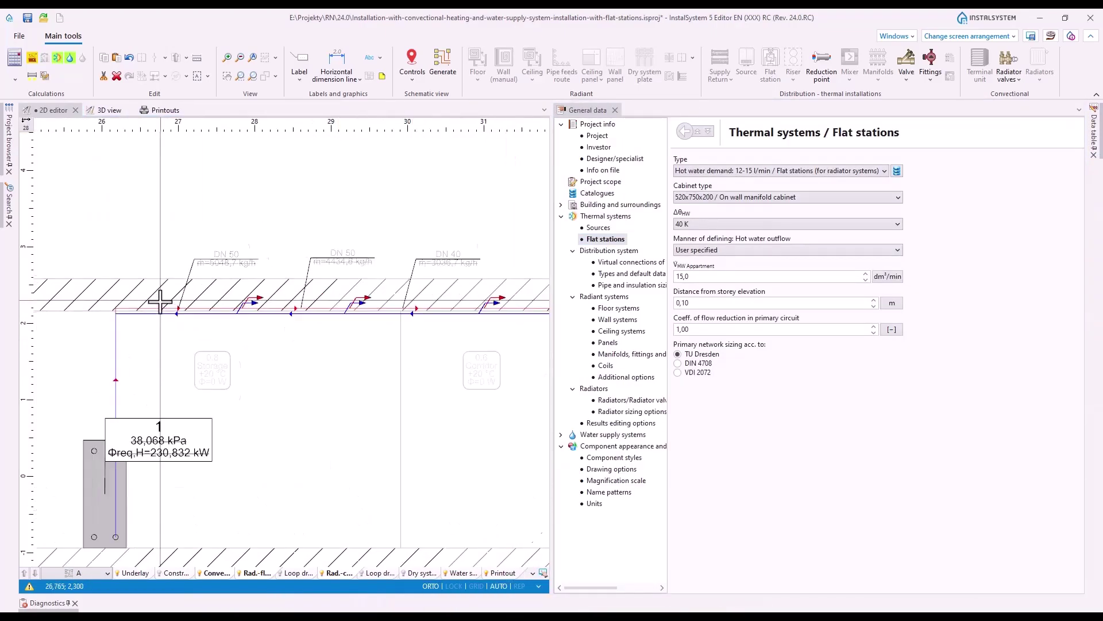
scroll(160, 302, up, 4)
mouse_move(357, 323)
middle_down()
mouse_move(335, 335)
mouse_move(193, 333)
middle_up()
scroll(193, 332, down, 2)
scroll(193, 332, down, 1)
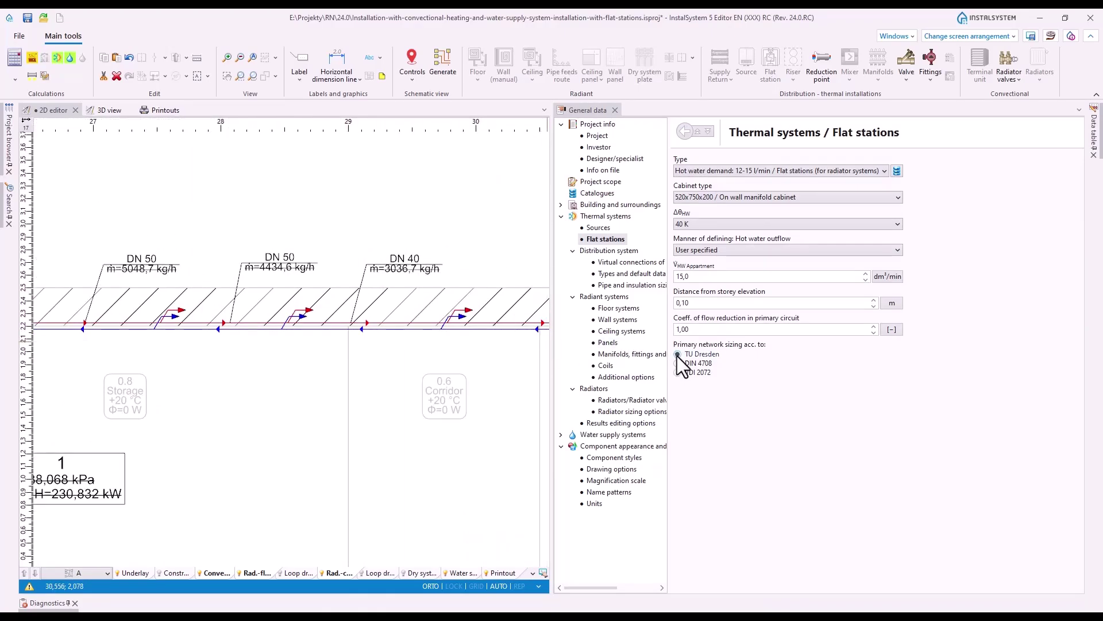
click(63, 110)
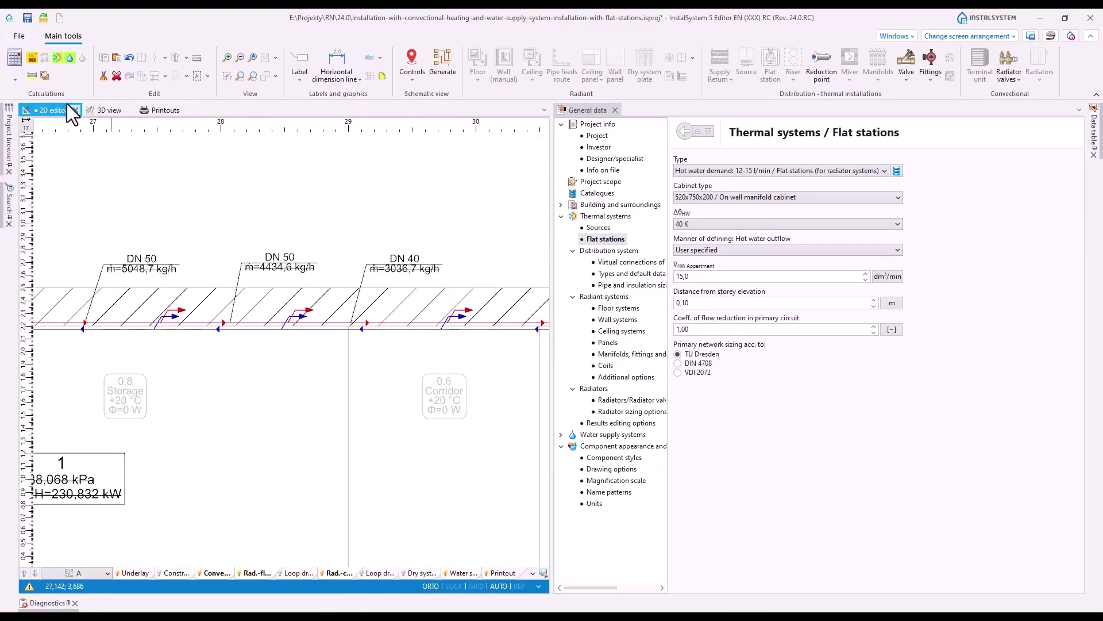
click(55, 57)
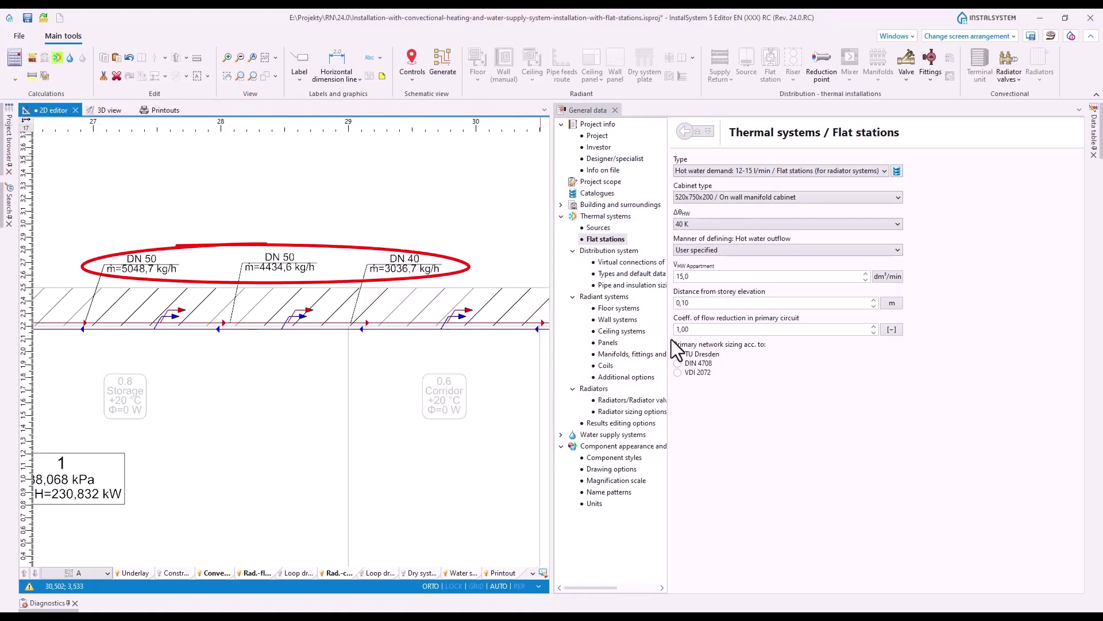
- Recalculate the heating network with primary network sizing according to DIN 4708 and again according to VDI 2072
click(677, 365)
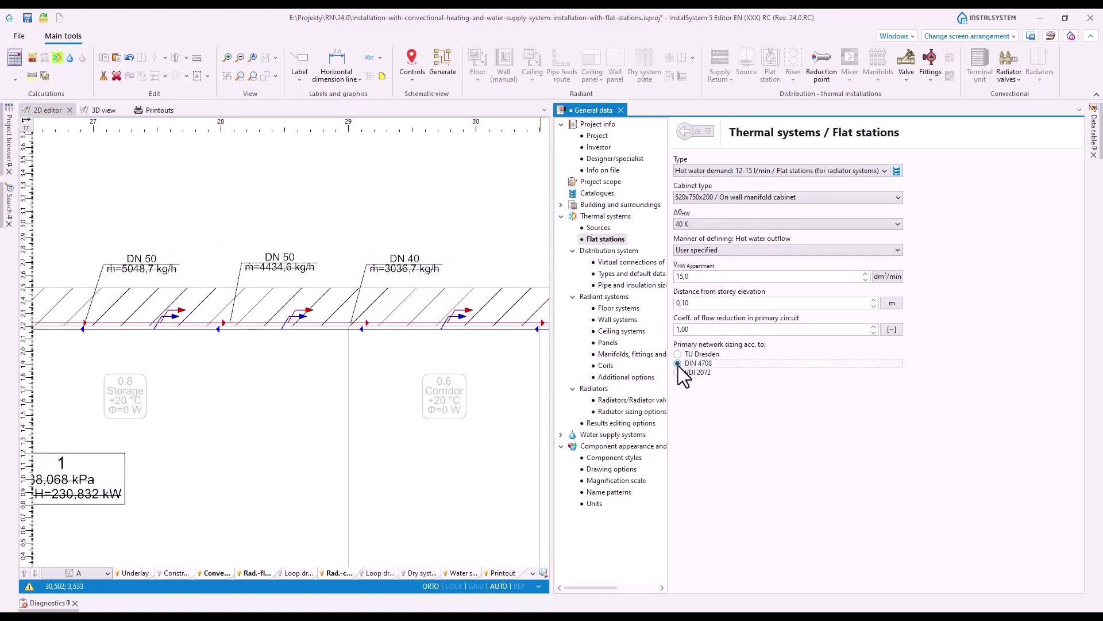
click(58, 57)
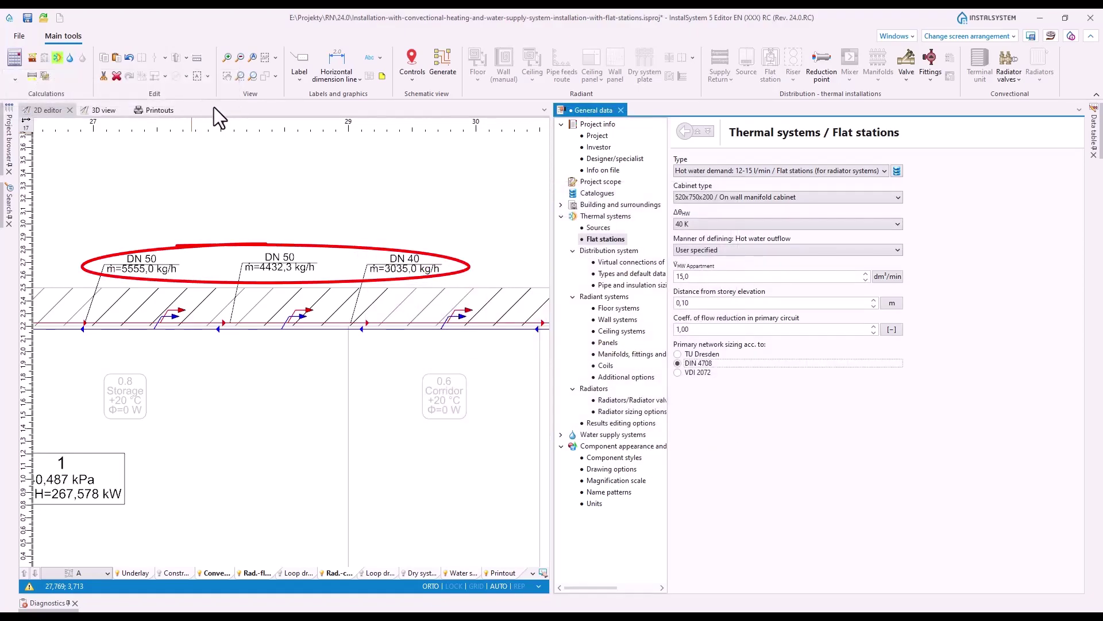
click(679, 373)
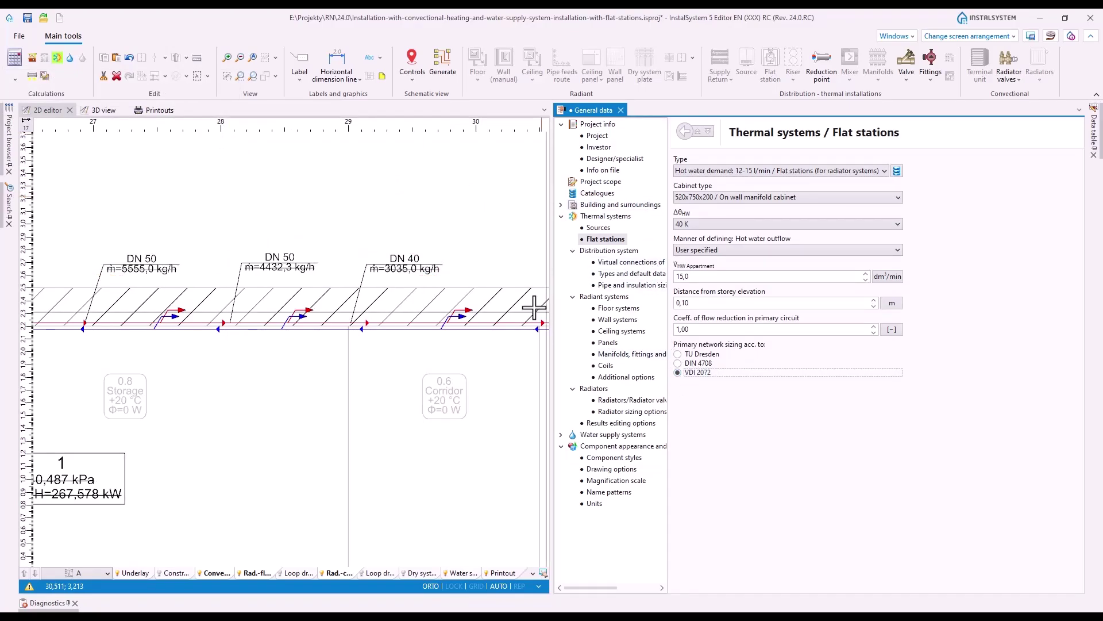
click(60, 57)
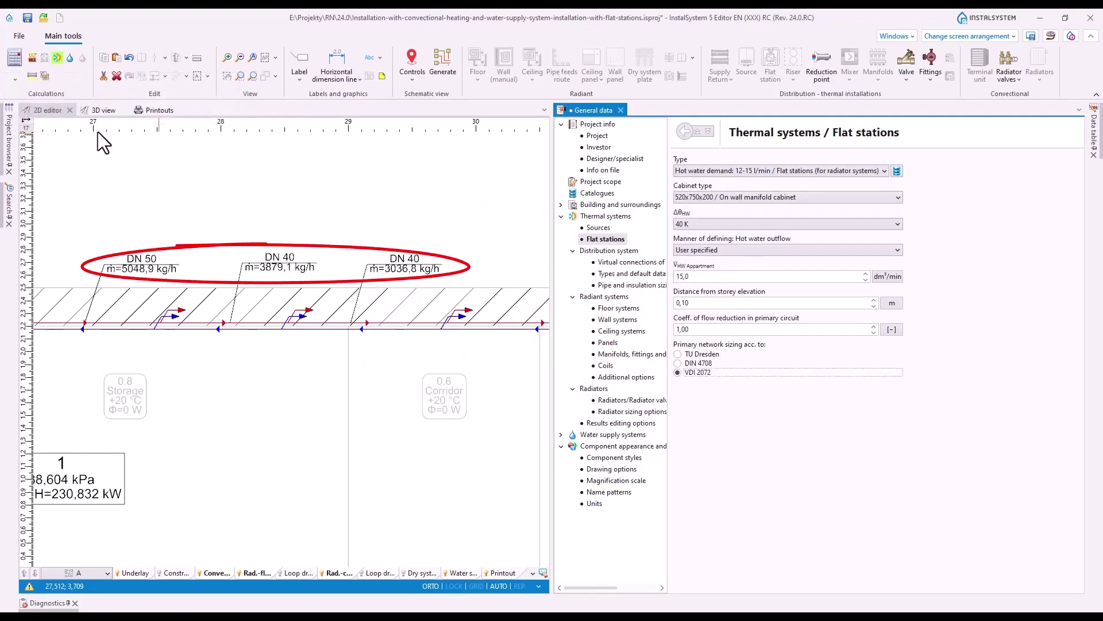
- Close General data and look over the complete heating schematic across all storeys in the 2D editor
click(620, 110)
scroll(592, 157, down, 5)
middle_drag(715, 209, 621, 319)
scroll(620, 319, down, 6)
middle_drag(770, 364, 767, 387)
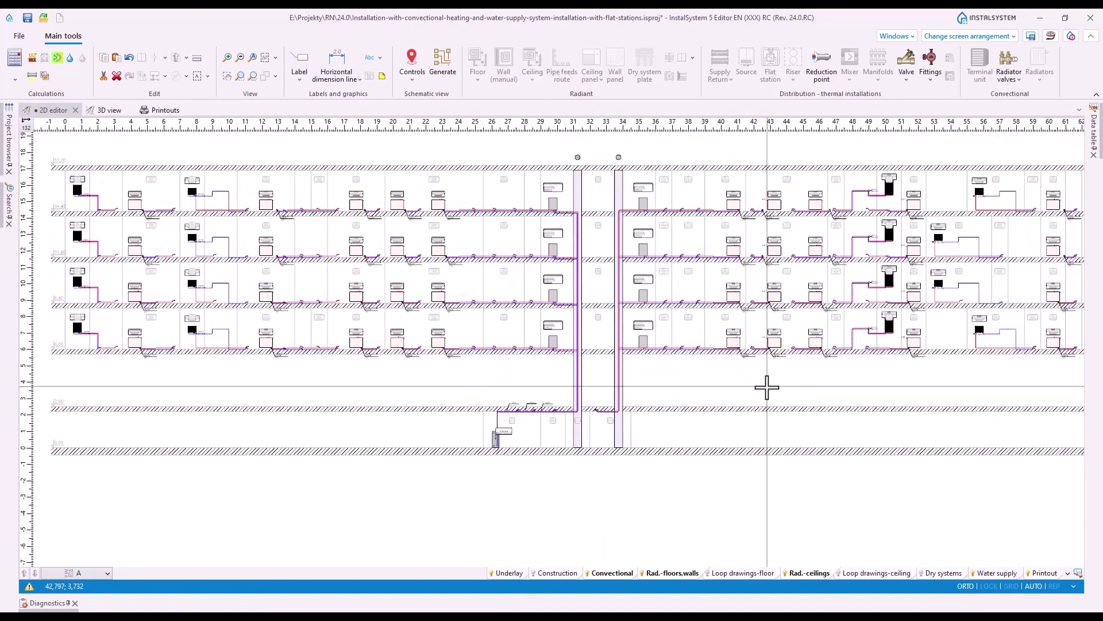
middle_drag(901, 377, 594, 372)
middle_drag(984, 384, 879, 382)
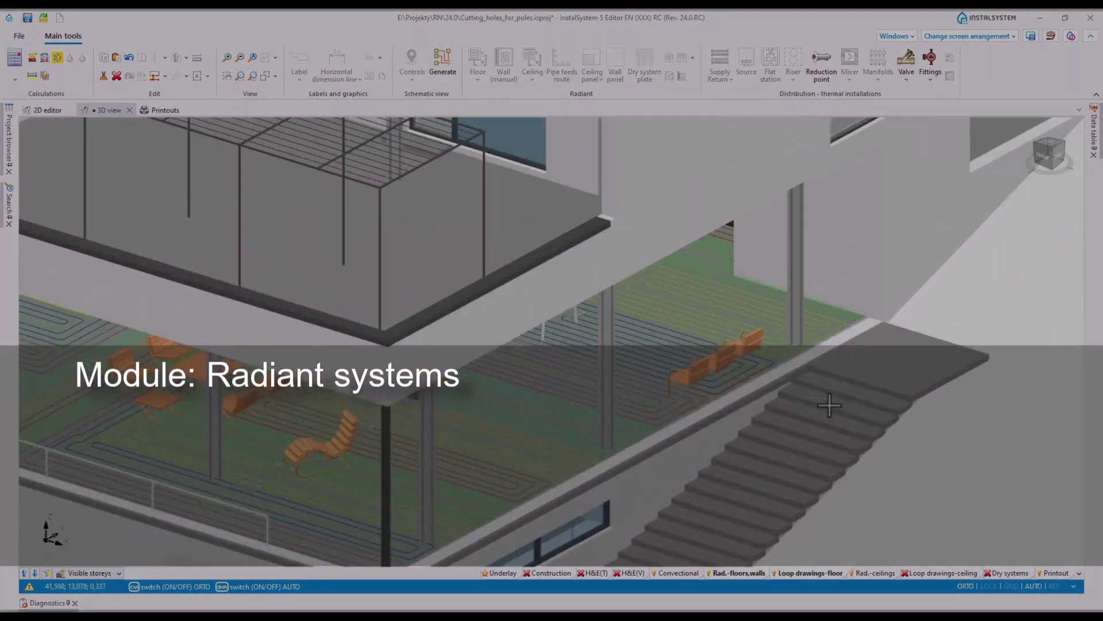
- Examine the floor heating loops around the poles and furniture in the 3D model of the Cutting_holes_for_poles project
scroll(829, 405, up, 3)
middle_drag(561, 490, 636, 381)
middle_drag(276, 362, 610, 462)
middle_drag(109, 303, 435, 438)
middle_drag(116, 319, 414, 433)
middle_drag(99, 325, 389, 438)
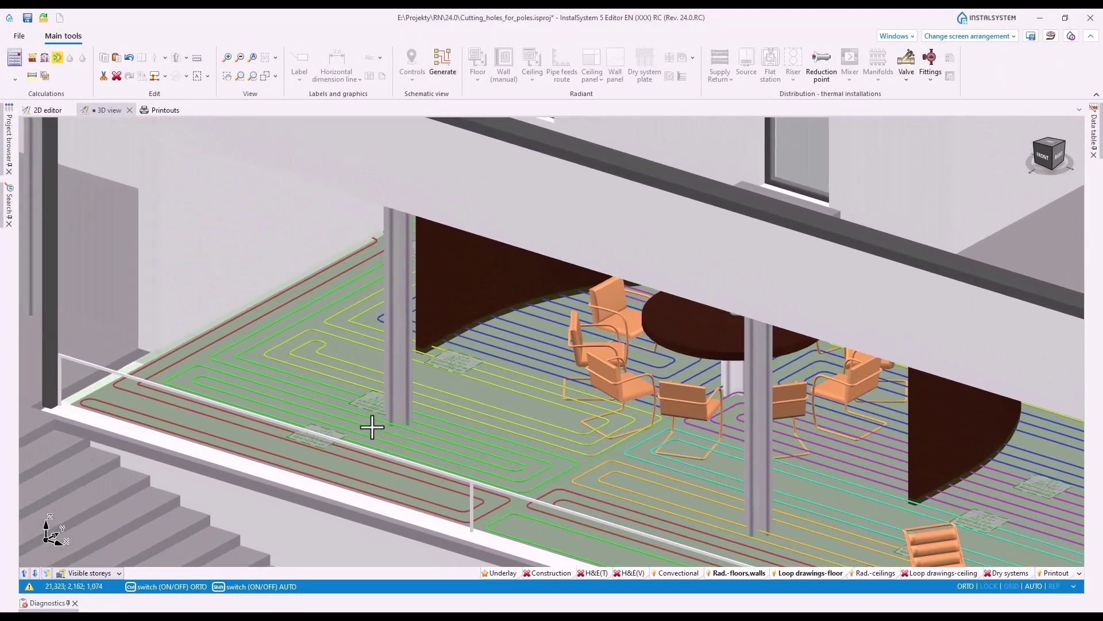
- Open the 00 Ground Level plan in 2D and show the Underlay layer around the poles in the lower rooms
click(44, 113)
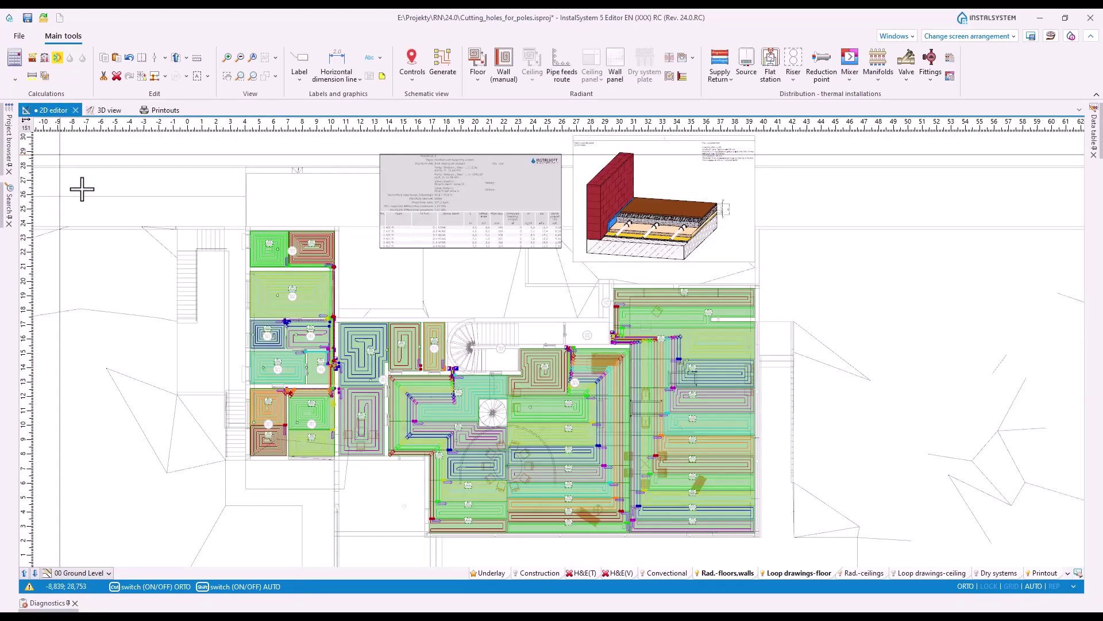
middle_drag(772, 544, 766, 500)
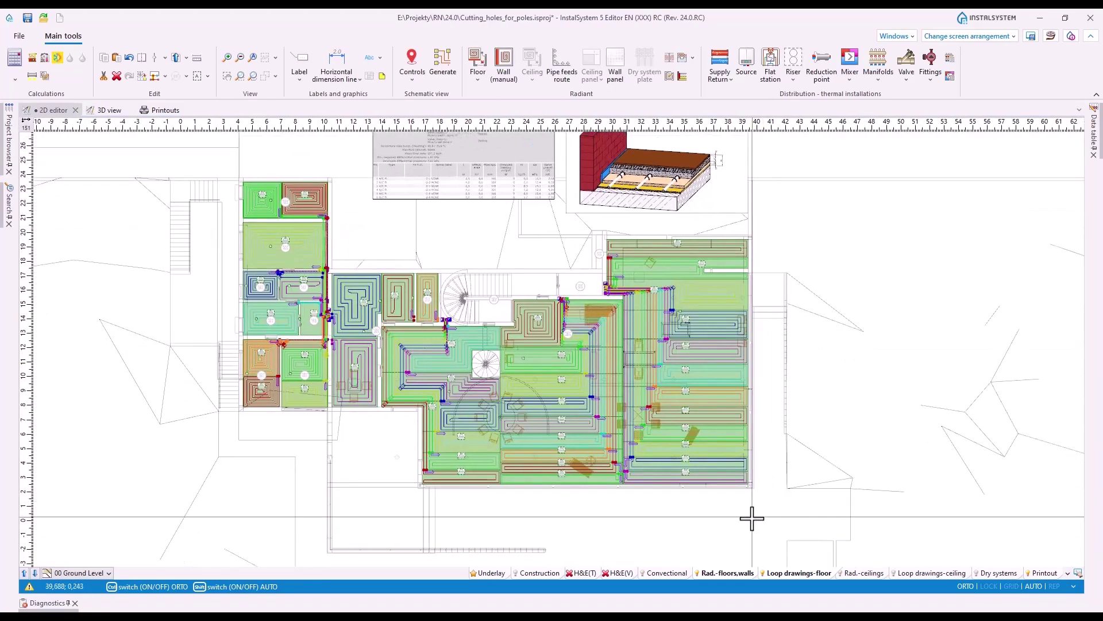
scroll(749, 517, up, 5)
middle_drag(609, 492, 850, 509)
click(494, 574)
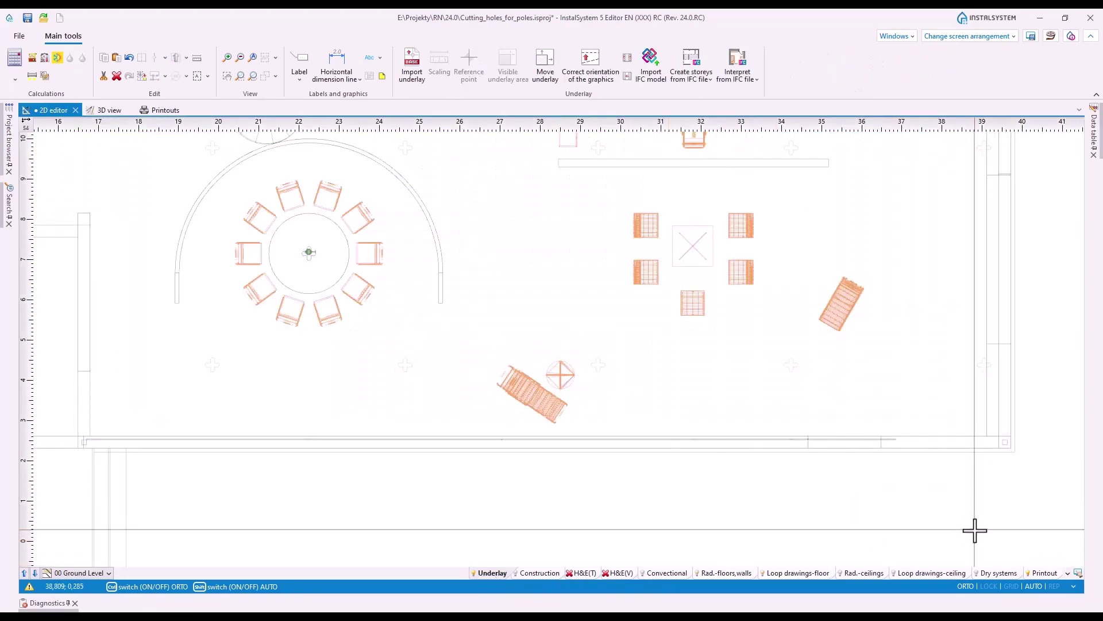
- On the Rad.-floors,walls layer, use Cutting holes to cut a square opening about 0.45 m wide around the lower pole in the easternmost room
click(731, 574)
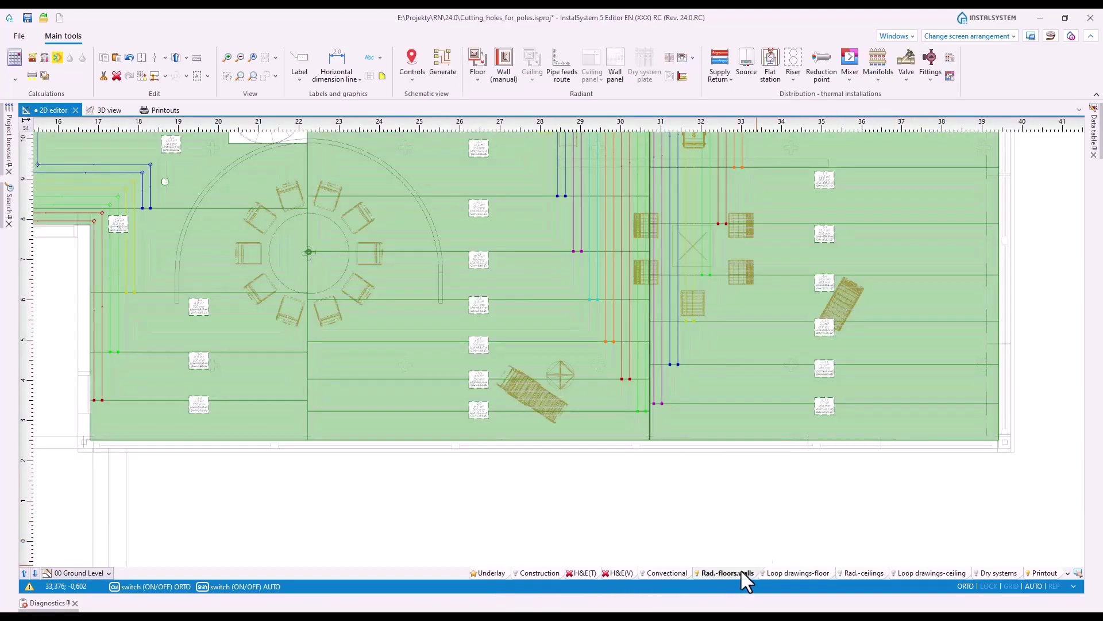
scroll(860, 510, up, 5)
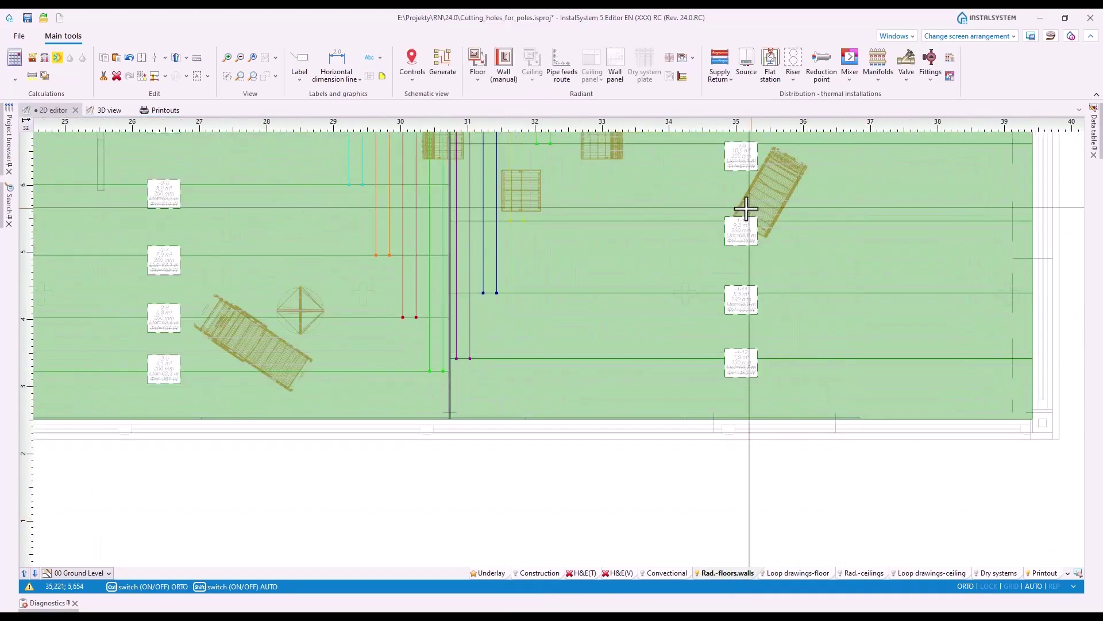
click(692, 57)
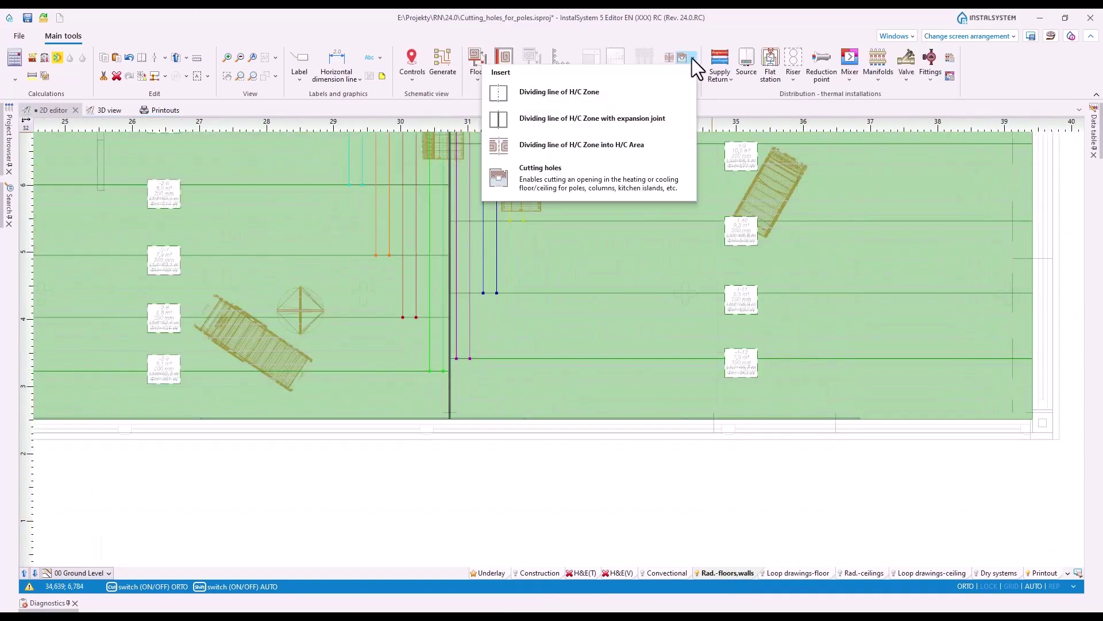
click(591, 181)
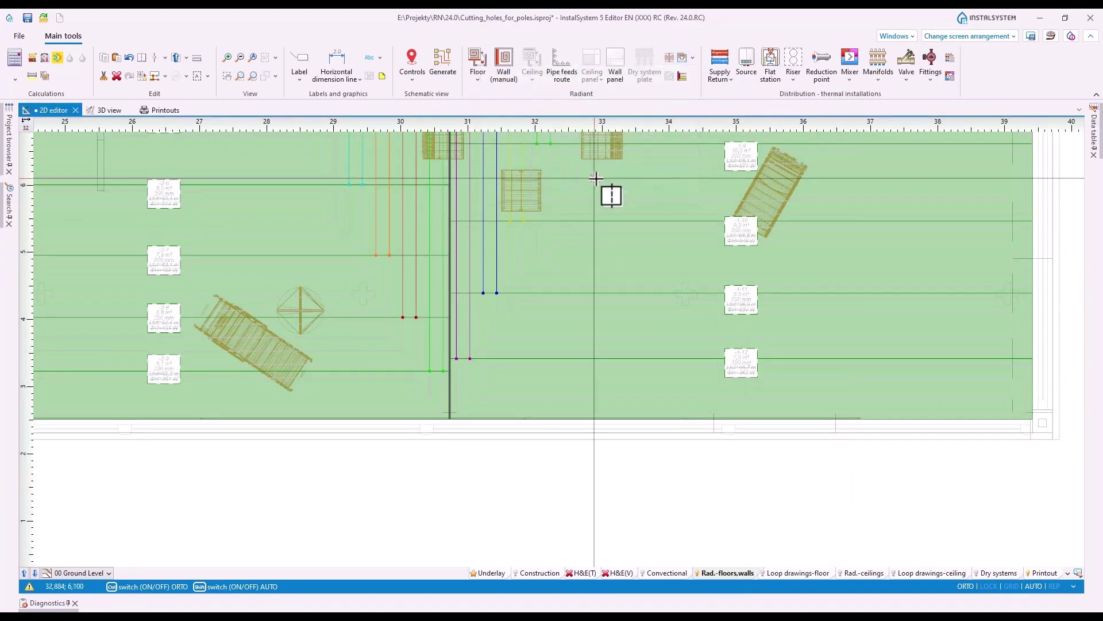
click(673, 280)
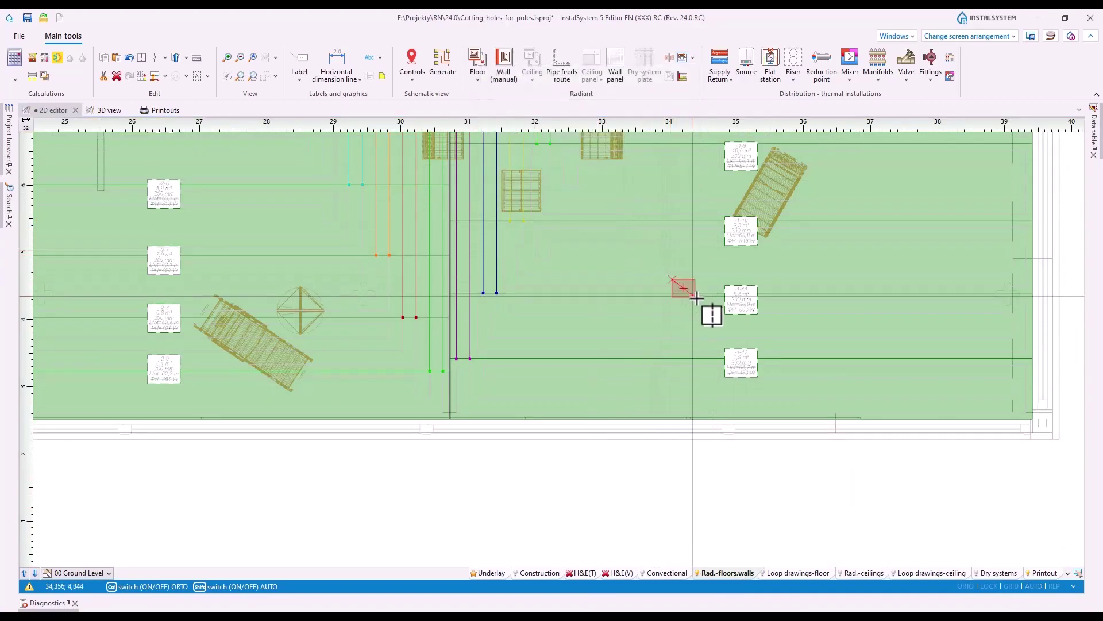
click(702, 308)
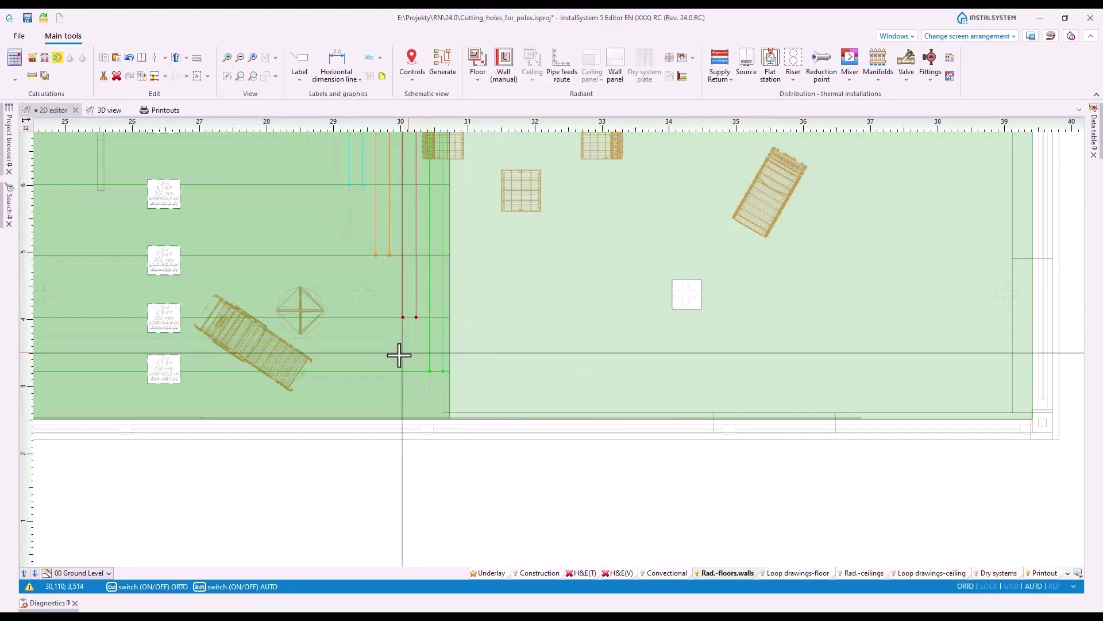
- Cut square openings of about 0.45 m around the two lower poles in the middle heated floor area, either side of the lounger
middle_drag(406, 357, 456, 367)
click(682, 57)
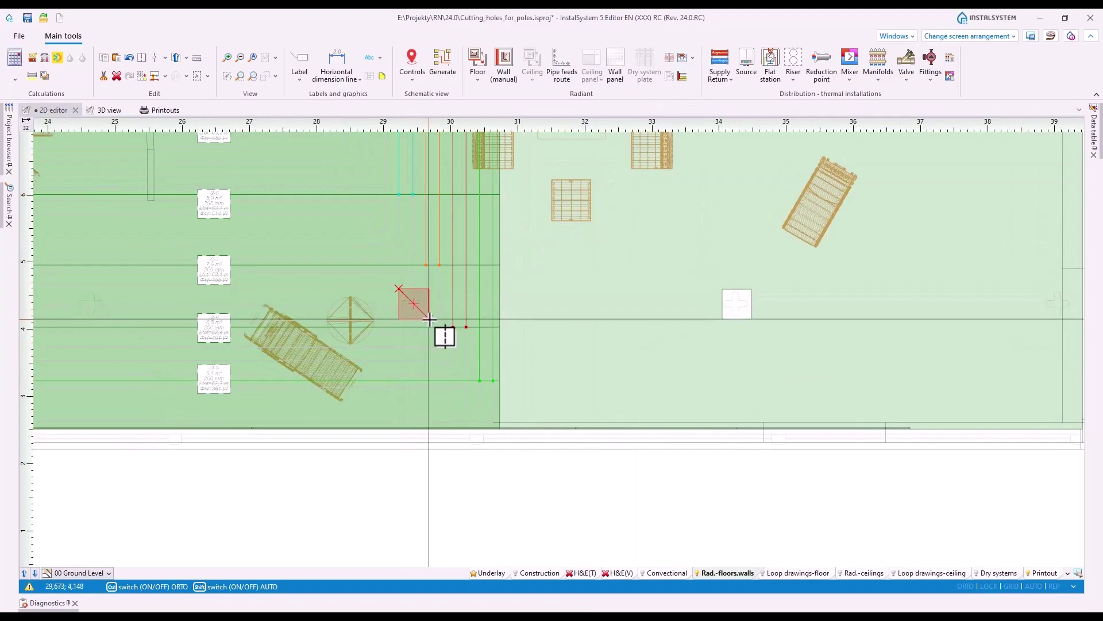
click(431, 318)
middle_drag(162, 349, 379, 357)
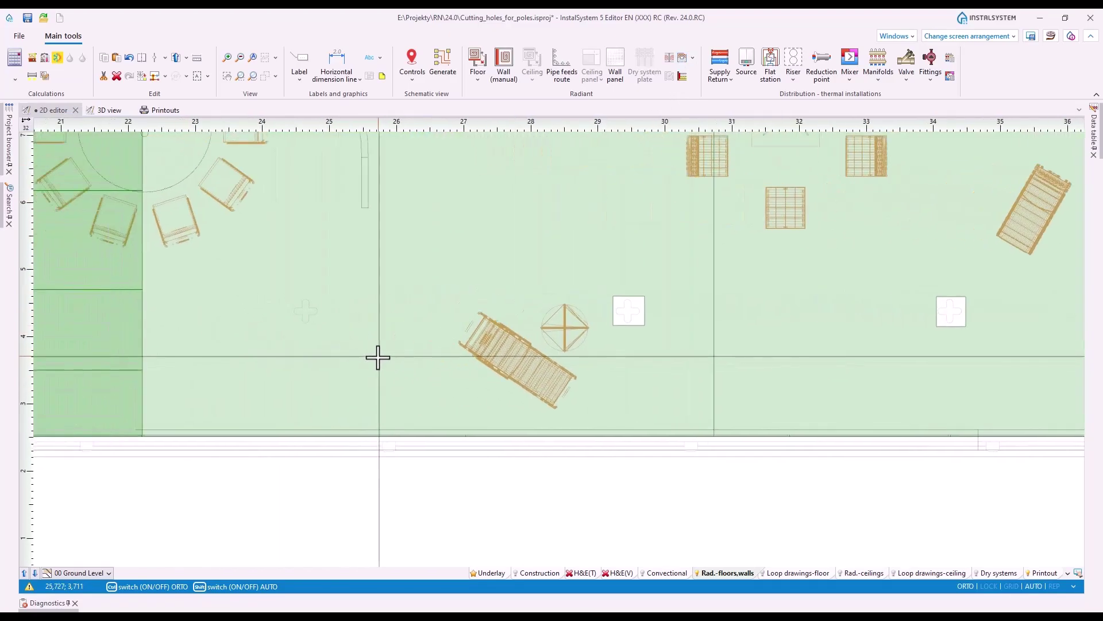
click(678, 76)
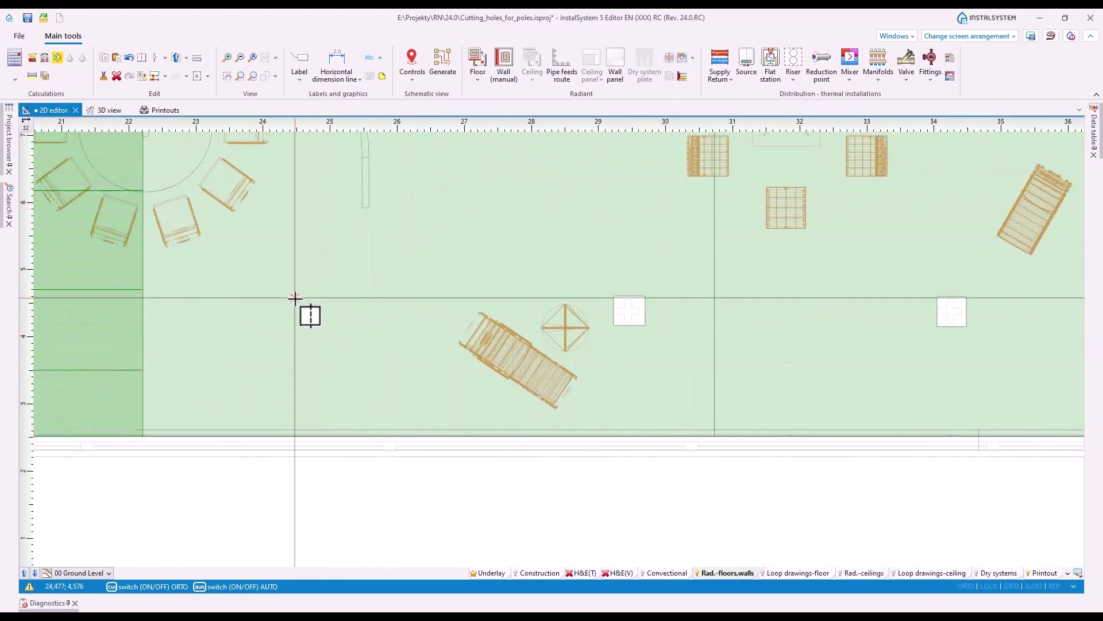
click(294, 298)
click(321, 325)
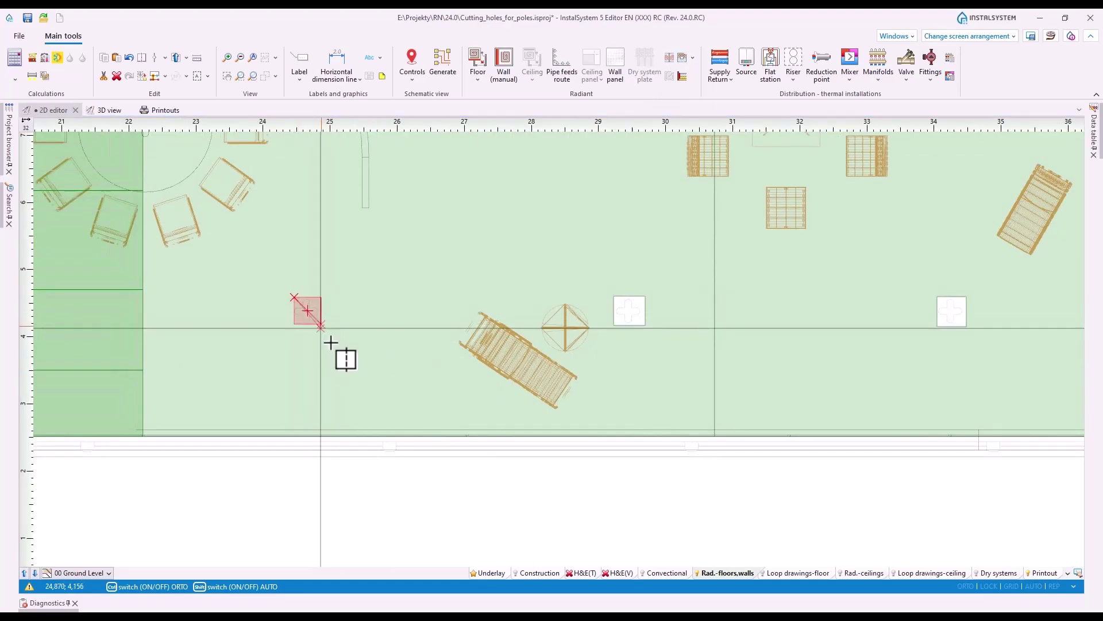
- Cut a square opening about 0.5 m wide around the pole in the heated floor southwest of the round table
middle_drag(188, 350, 457, 364)
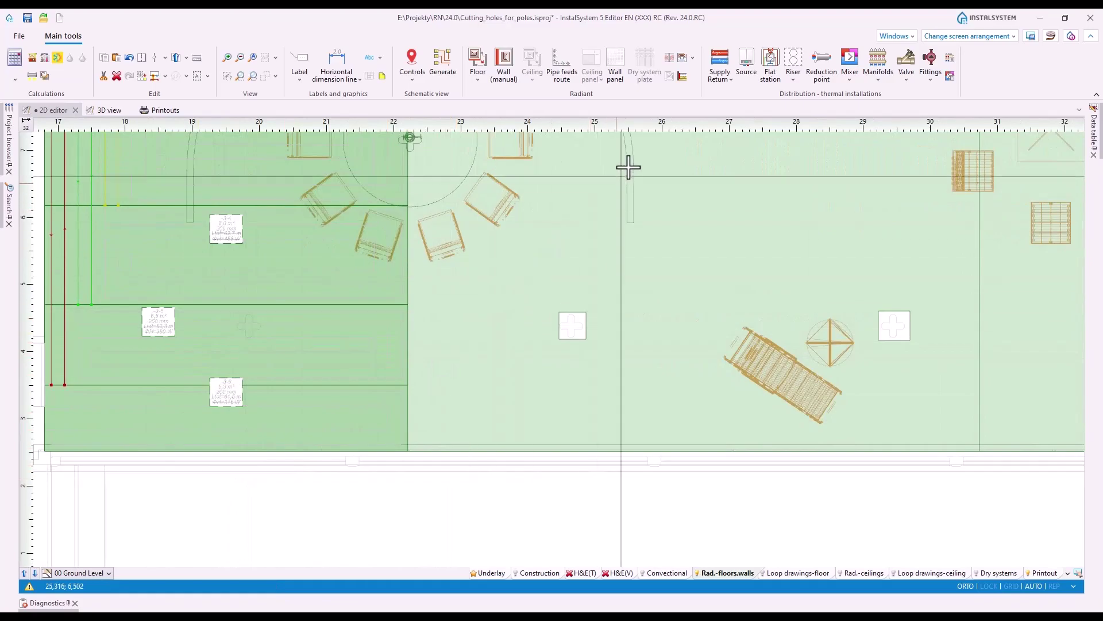
click(683, 60)
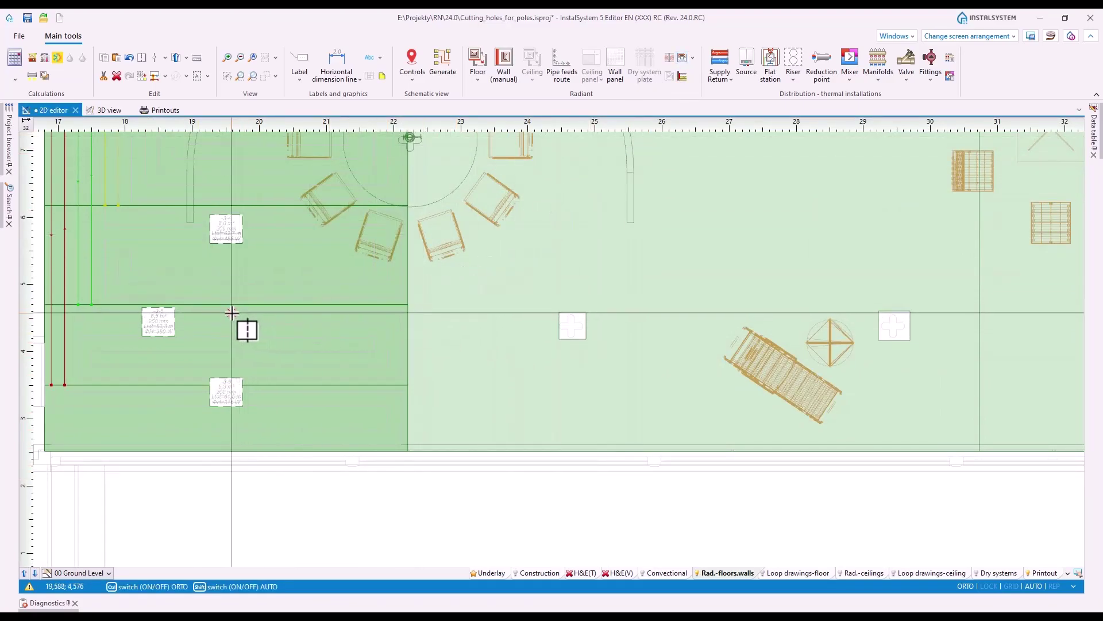
click(238, 324)
click(259, 329)
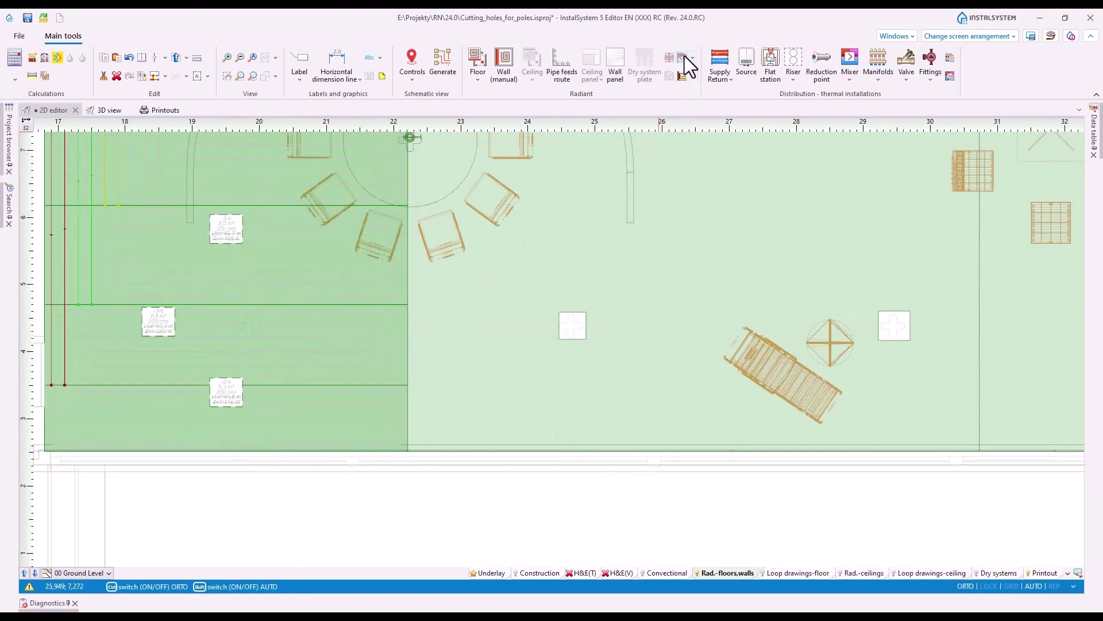
click(685, 57)
click(233, 311)
click(267, 340)
- Show the Loop drawings-floor layer and examine how the heating loops run around the cut openings
scroll(288, 350, down, 5)
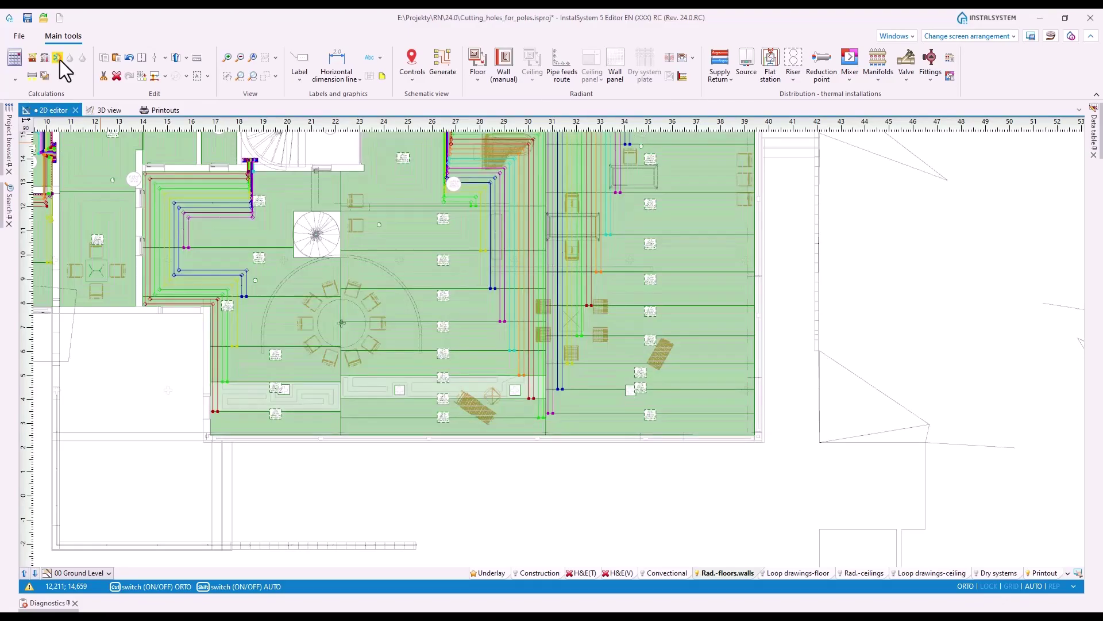
click(786, 574)
scroll(584, 370, up, 3)
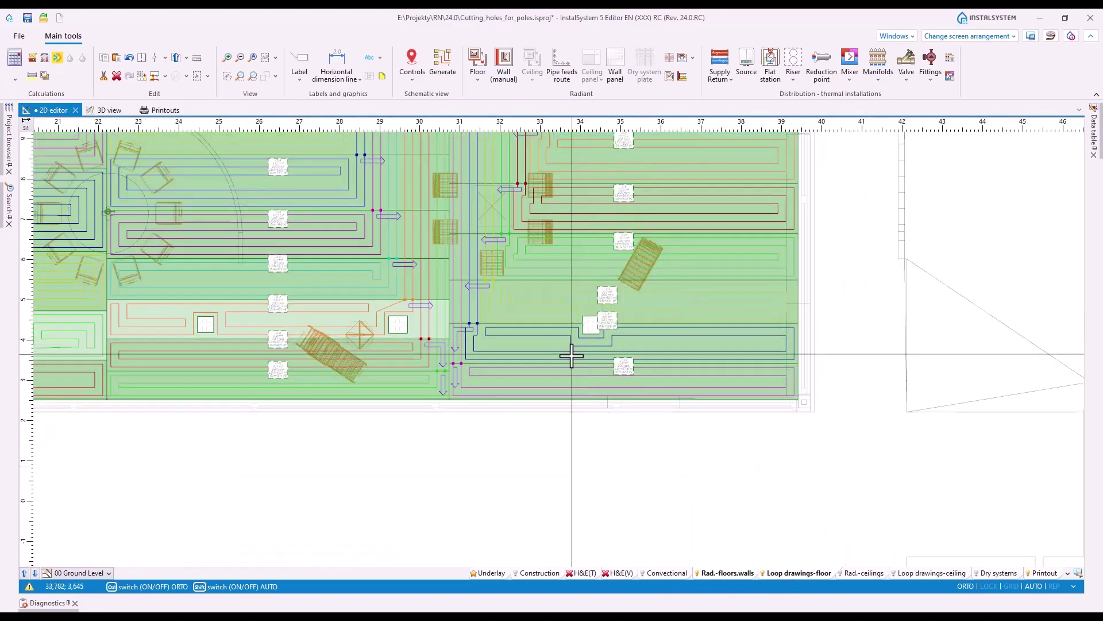
middle_drag(572, 356, 609, 355)
middle_drag(344, 359, 443, 367)
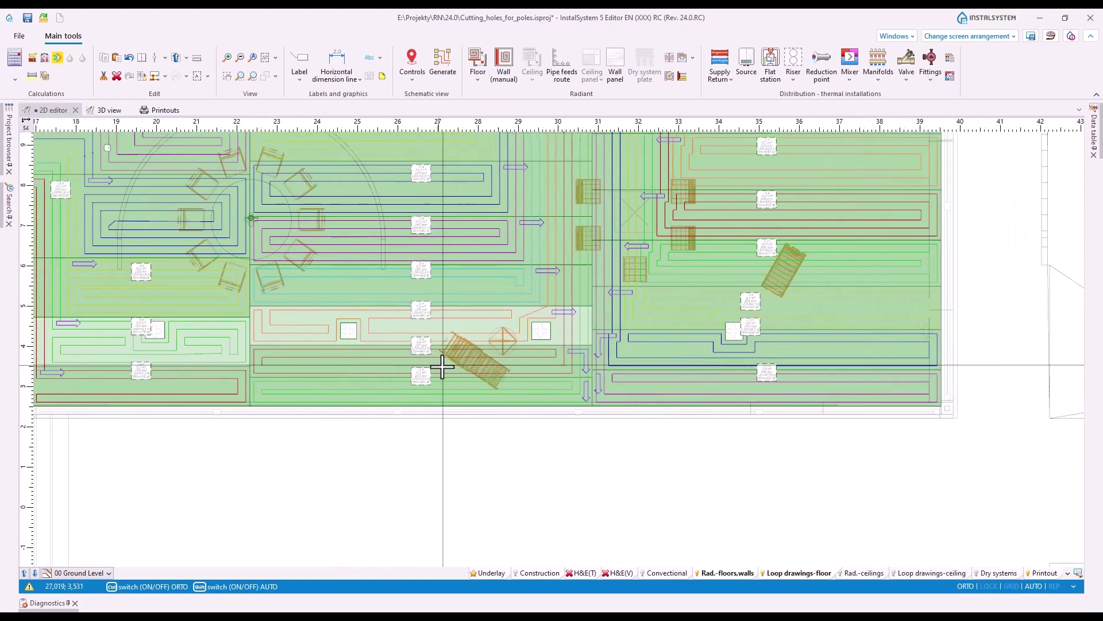
middle_drag(238, 376, 305, 384)
middle_drag(806, 421, 783, 480)
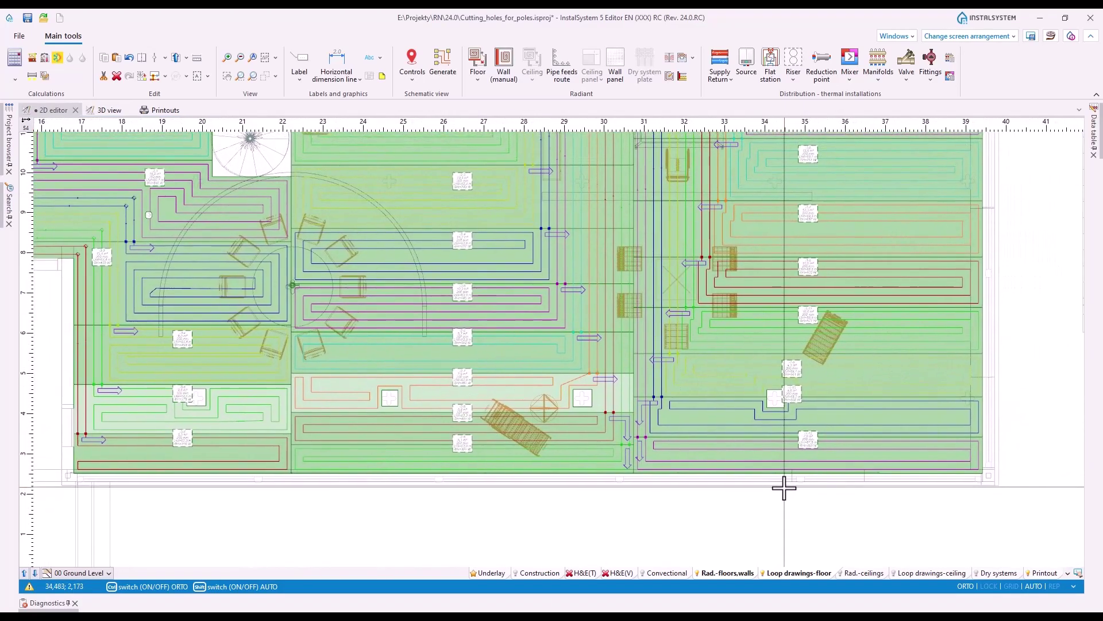
- Inspect the floor heating loops around the pole openings in the 3D model
click(104, 109)
middle_drag(362, 453, 438, 463)
middle_drag(517, 500, 669, 414)
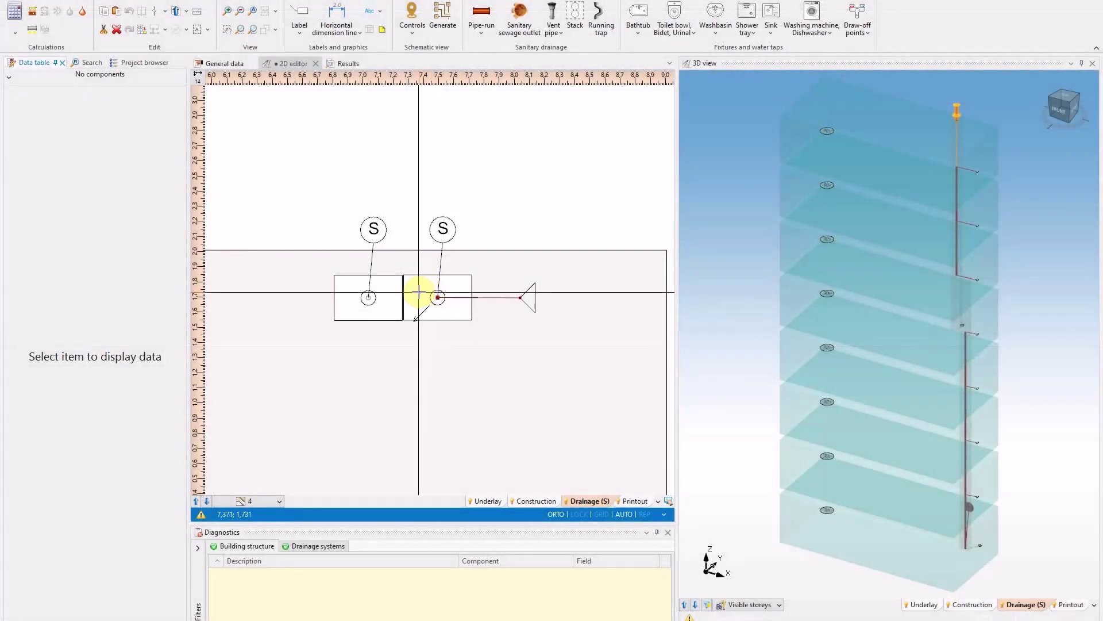
- In the drainage project, inspect the lower and upper stacks' data and the options for the upper stack's Element on top of stack
click(418, 293)
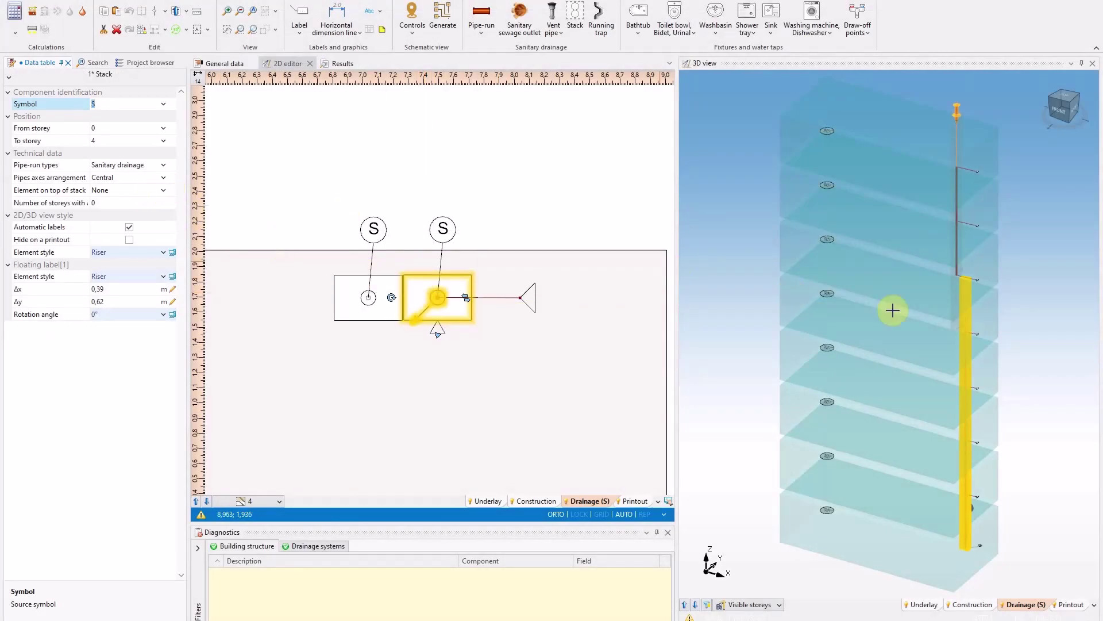
click(345, 313)
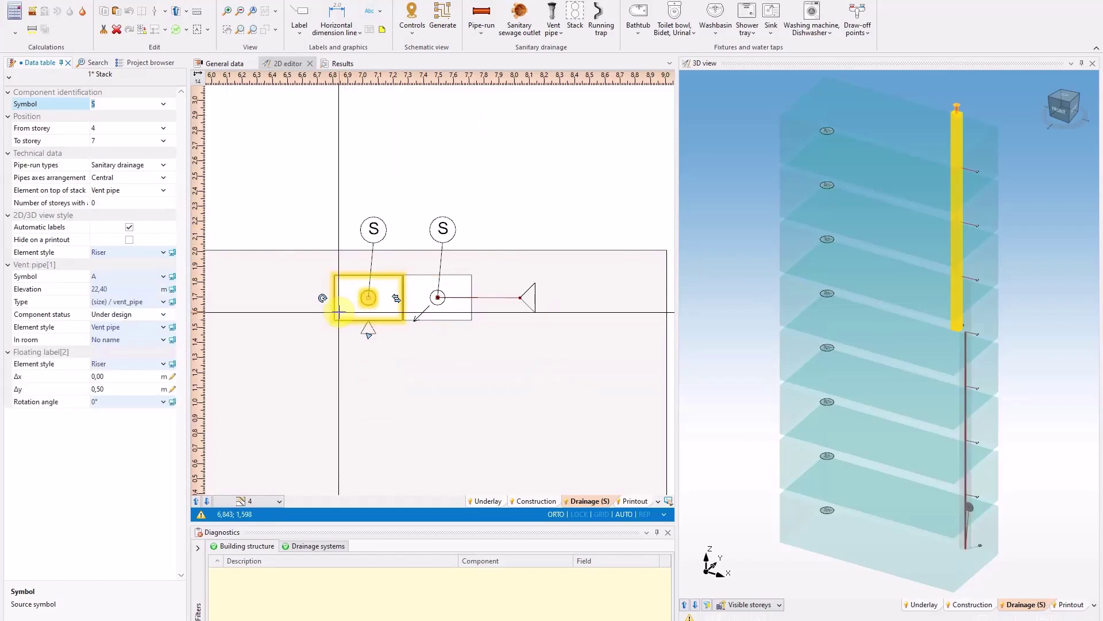
click(165, 191)
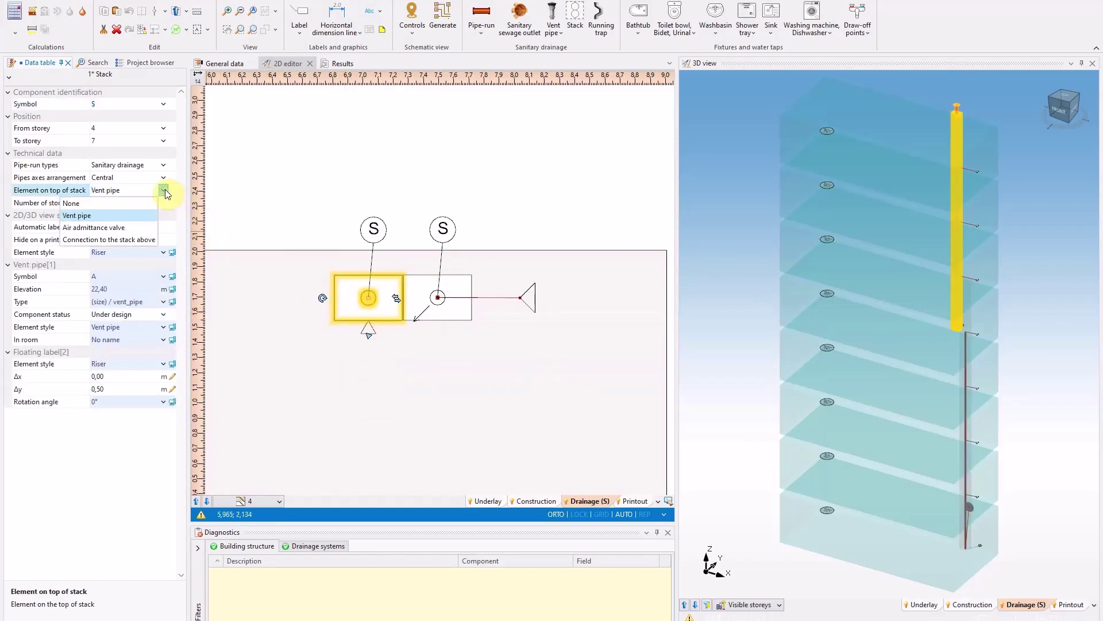
click(164, 190)
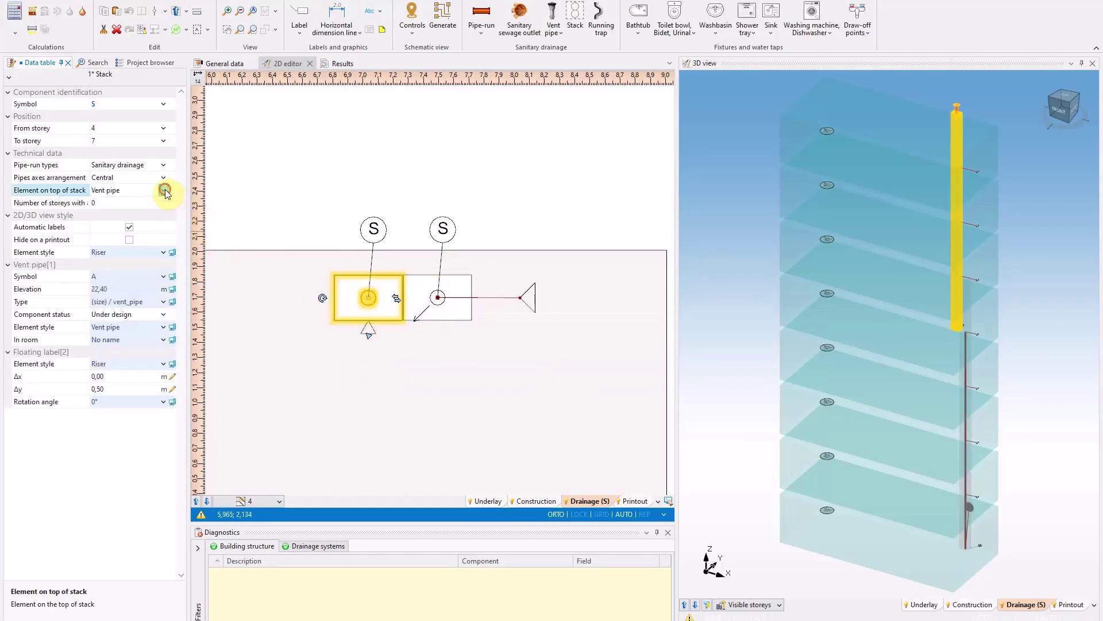
- Set the lower stack's Element on top of stack to Connection to the stack above, linking it to stack S
click(463, 314)
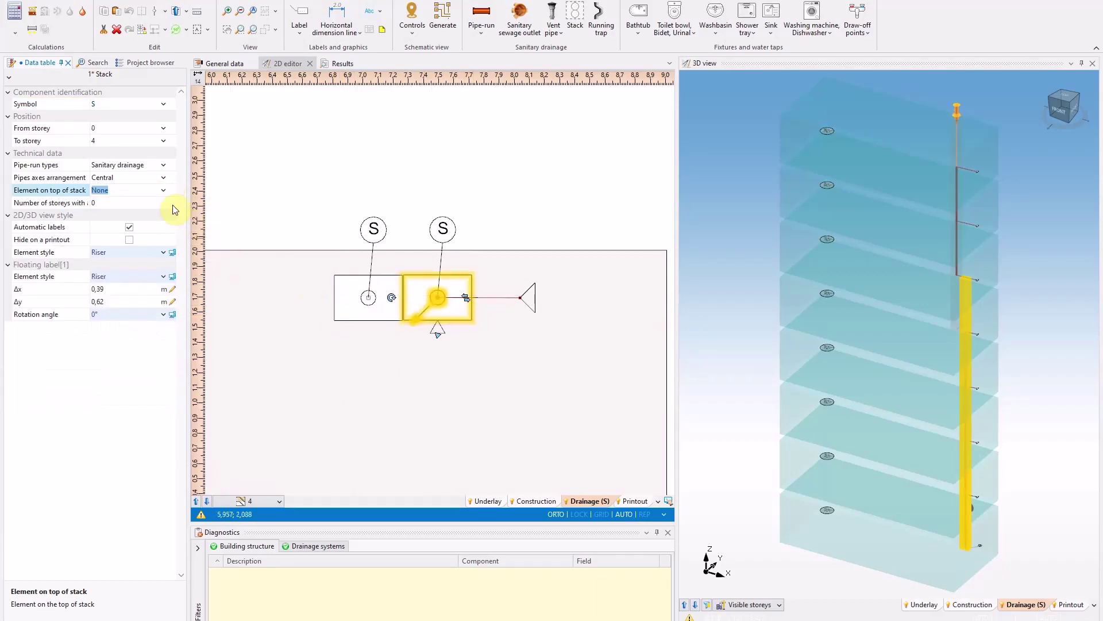
click(162, 191)
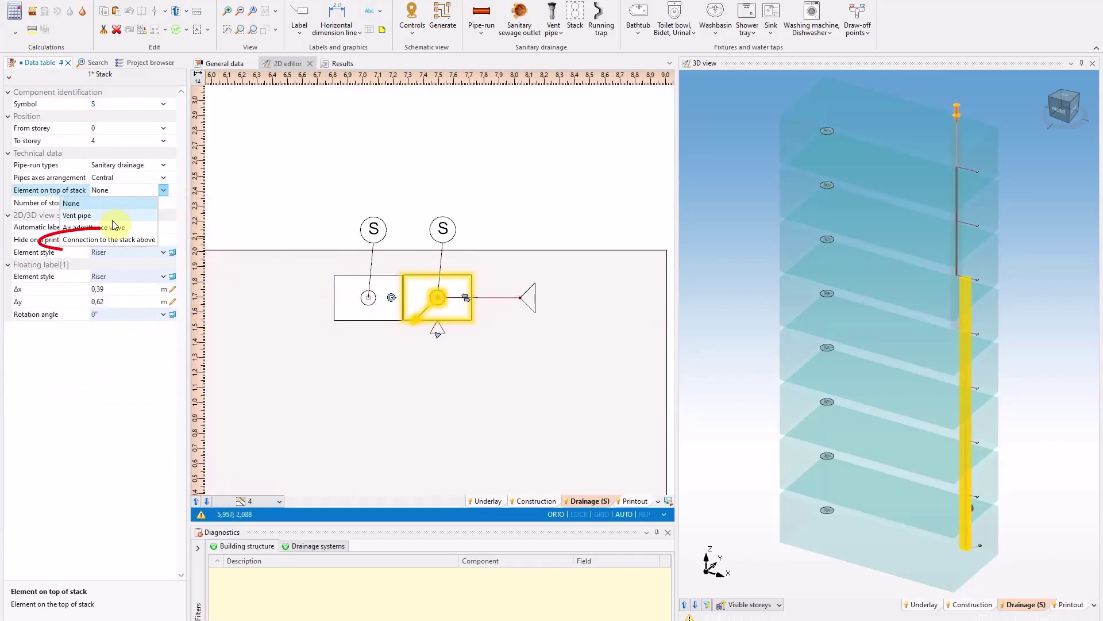
click(111, 241)
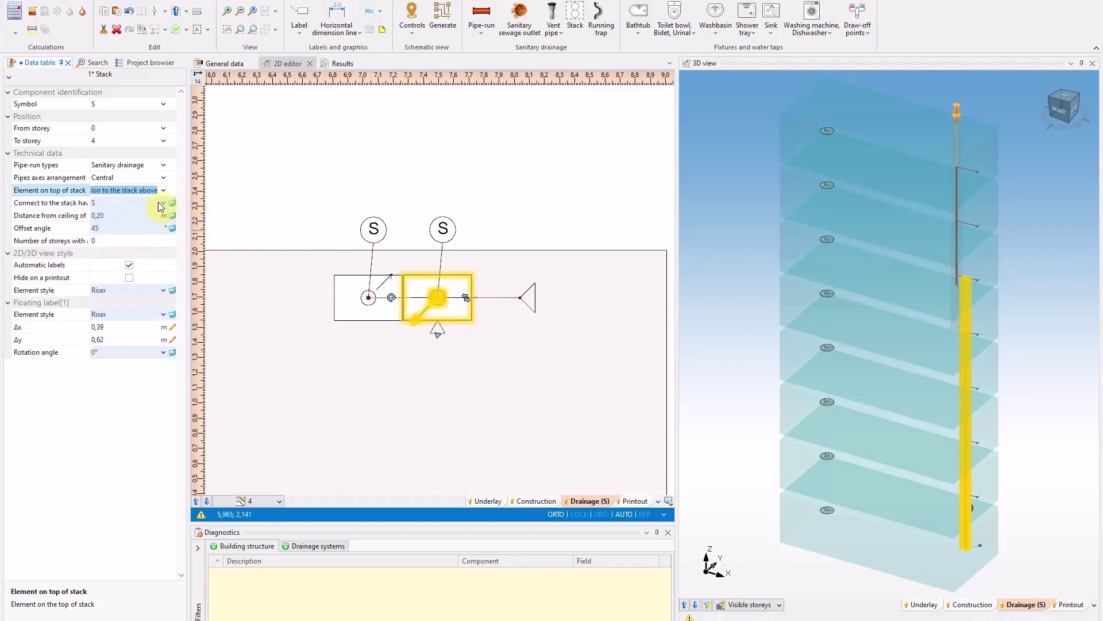
click(161, 204)
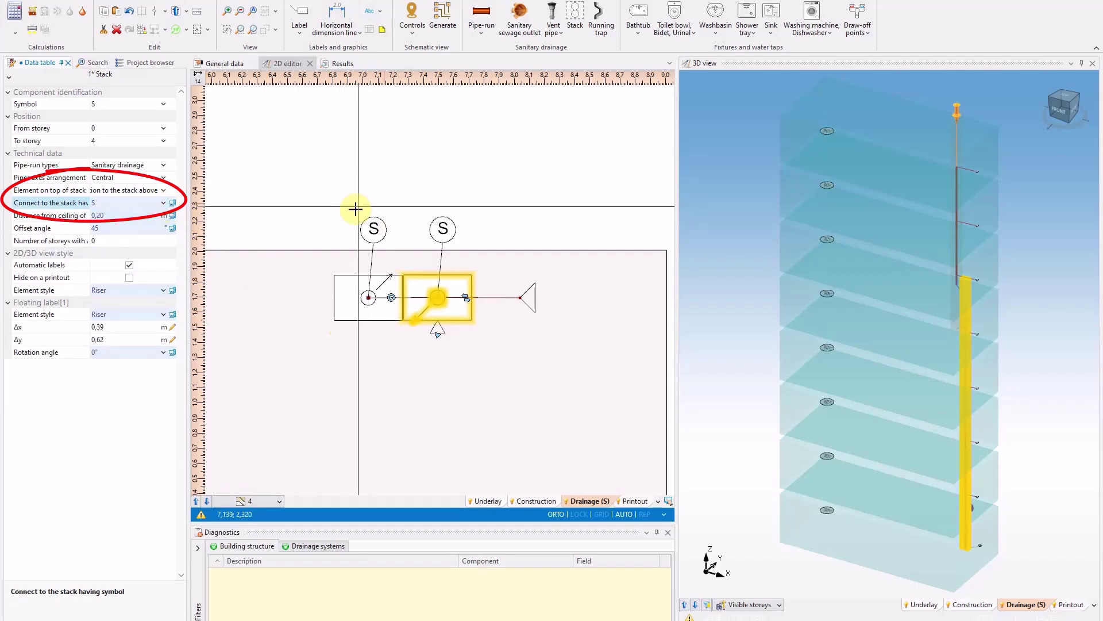
scroll(975, 292, up, 3)
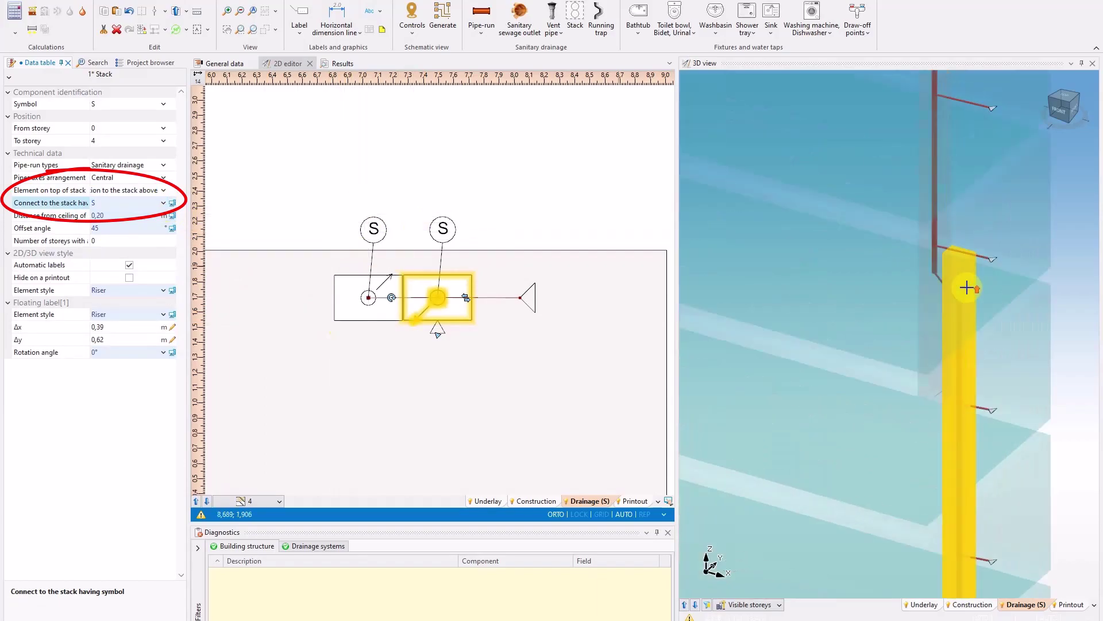
click(1081, 302)
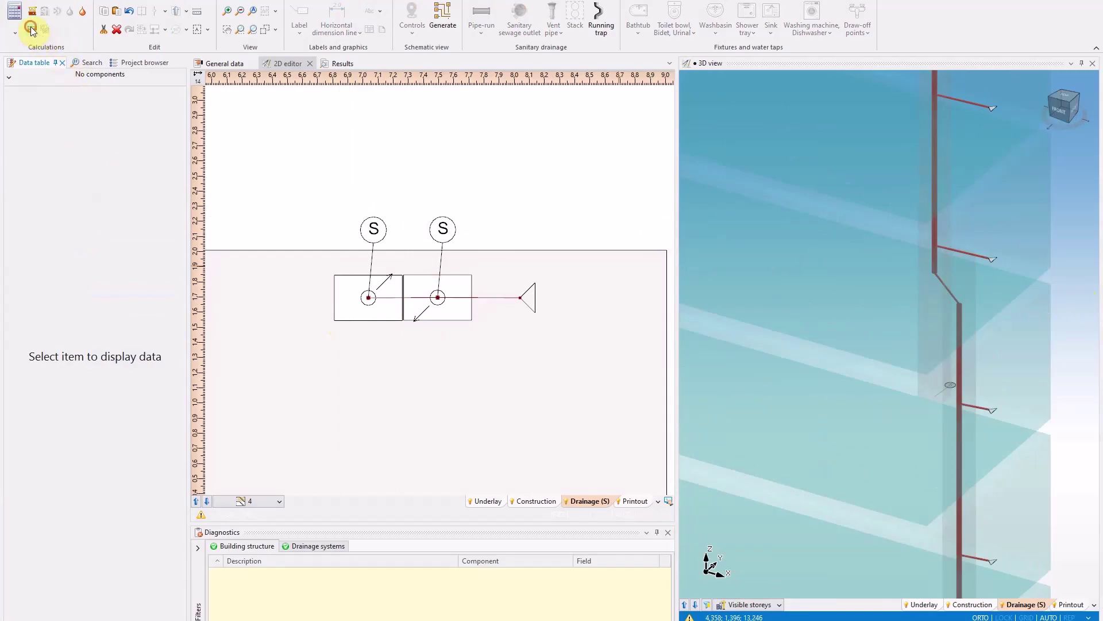
- Calculate the sanitary drainage system and open the Drainage stacks results
click(31, 28)
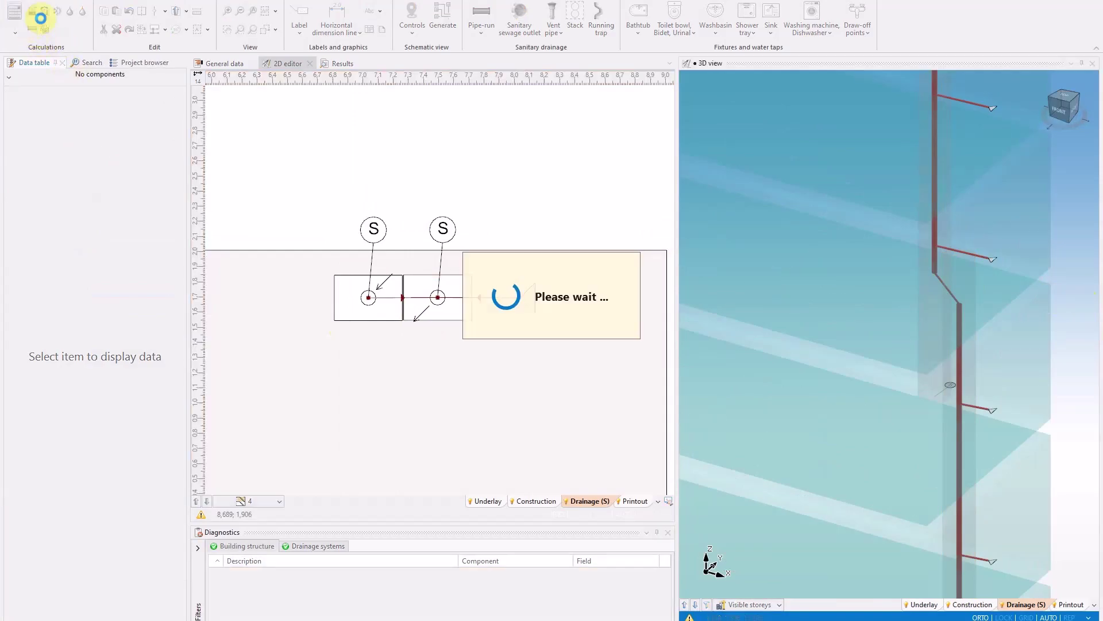
click(82, 12)
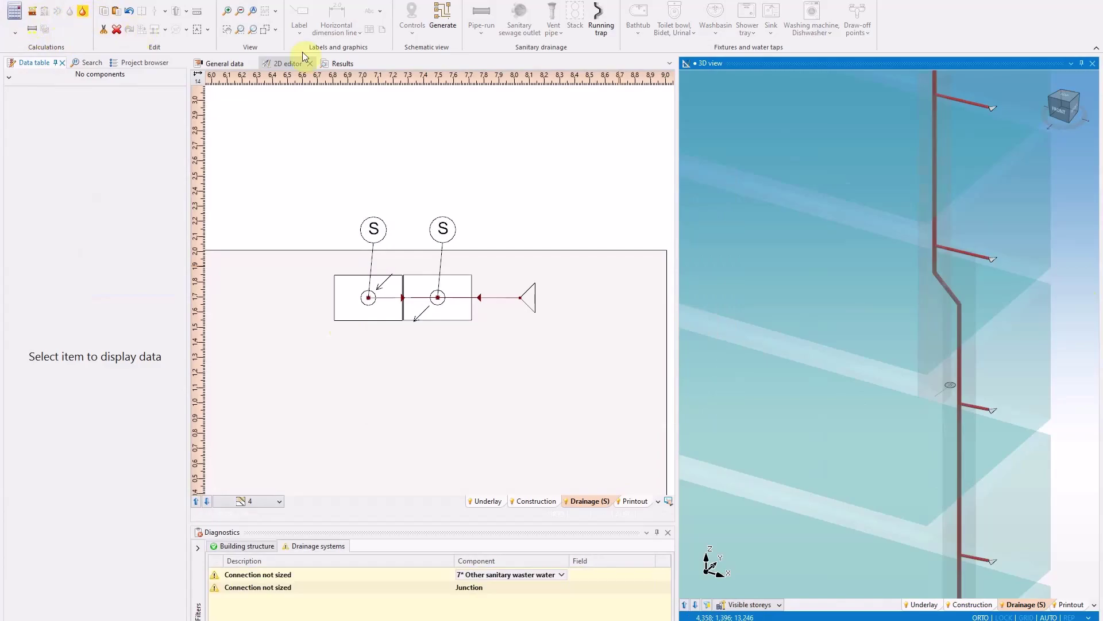
scroll(772, 272, down, 2)
scroll(772, 271, down, 2)
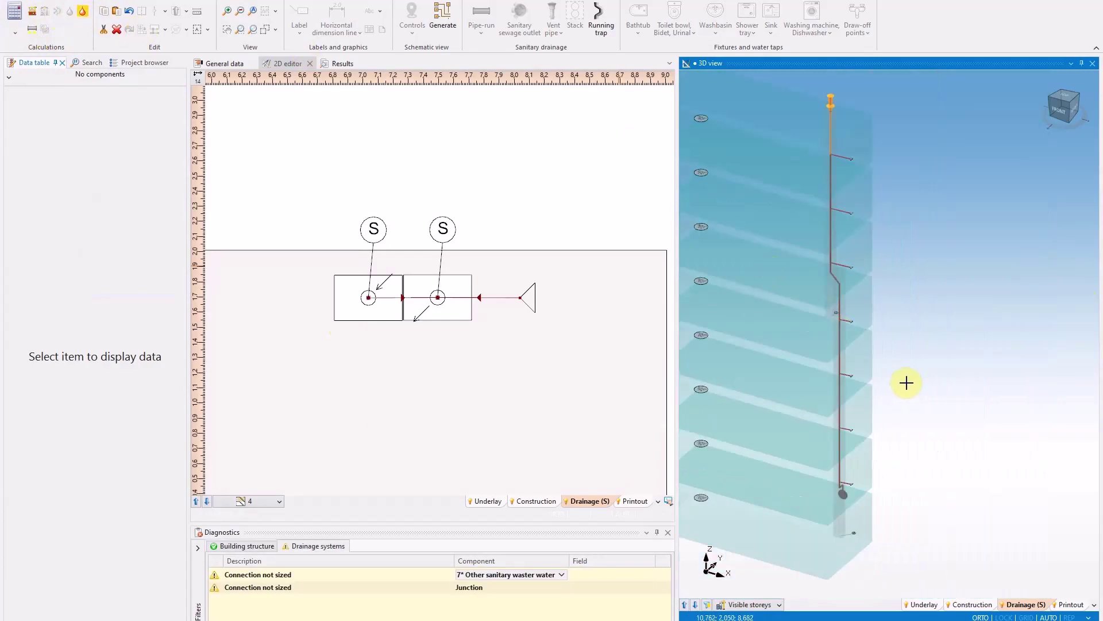
click(342, 64)
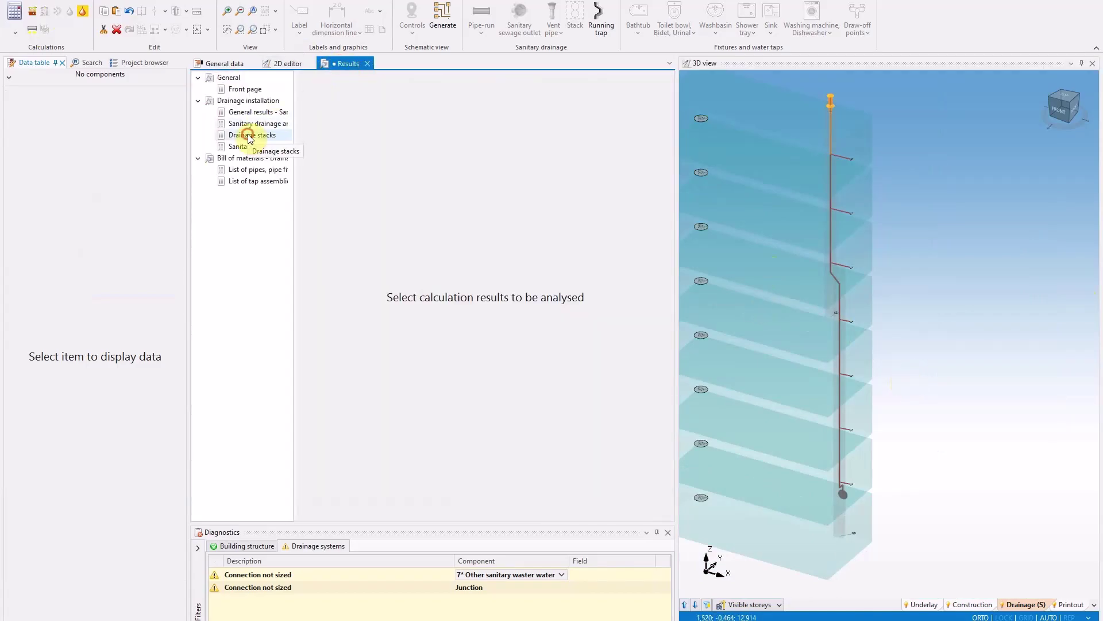
click(250, 137)
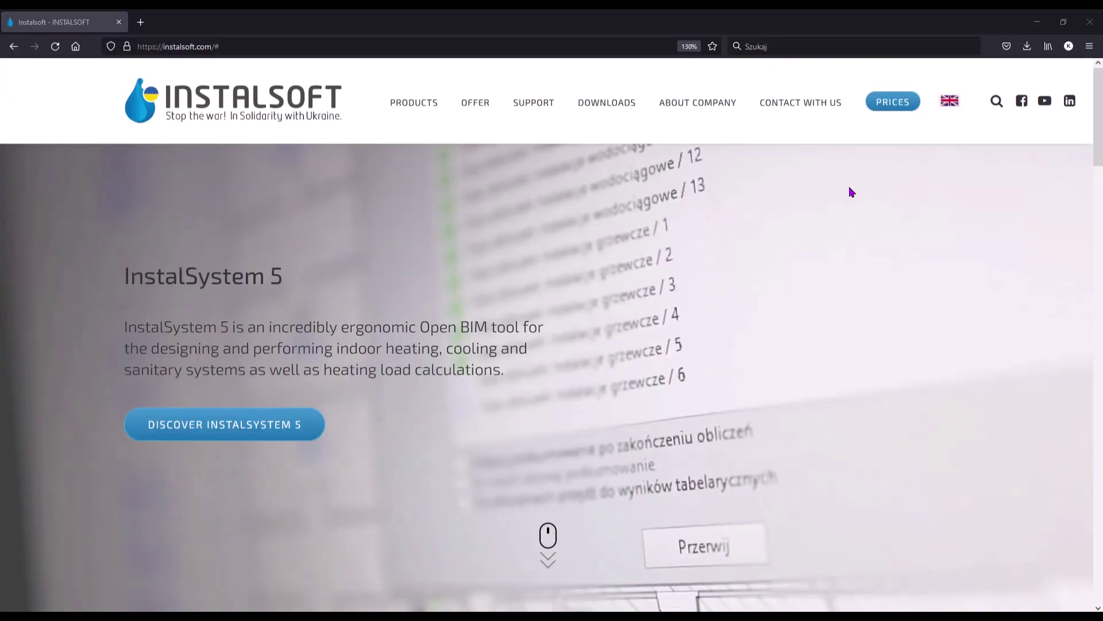
- Switch to the Instalsoft website in the browser and look through the Publication info page down to the Heating systems and Heat loss sections
mouse_move(540, 111)
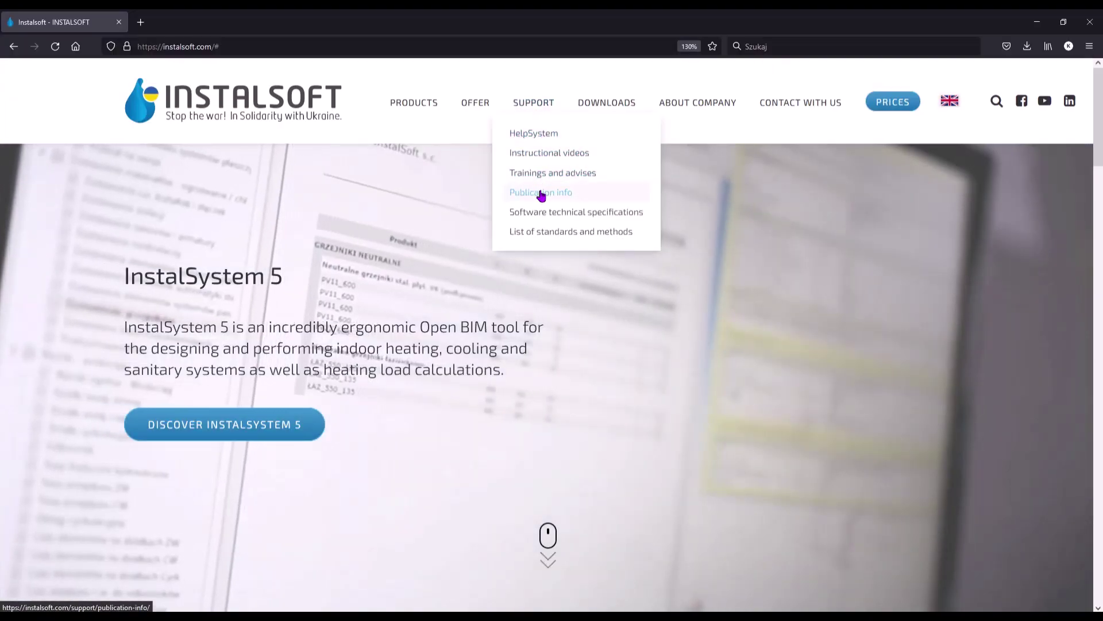
click(541, 194)
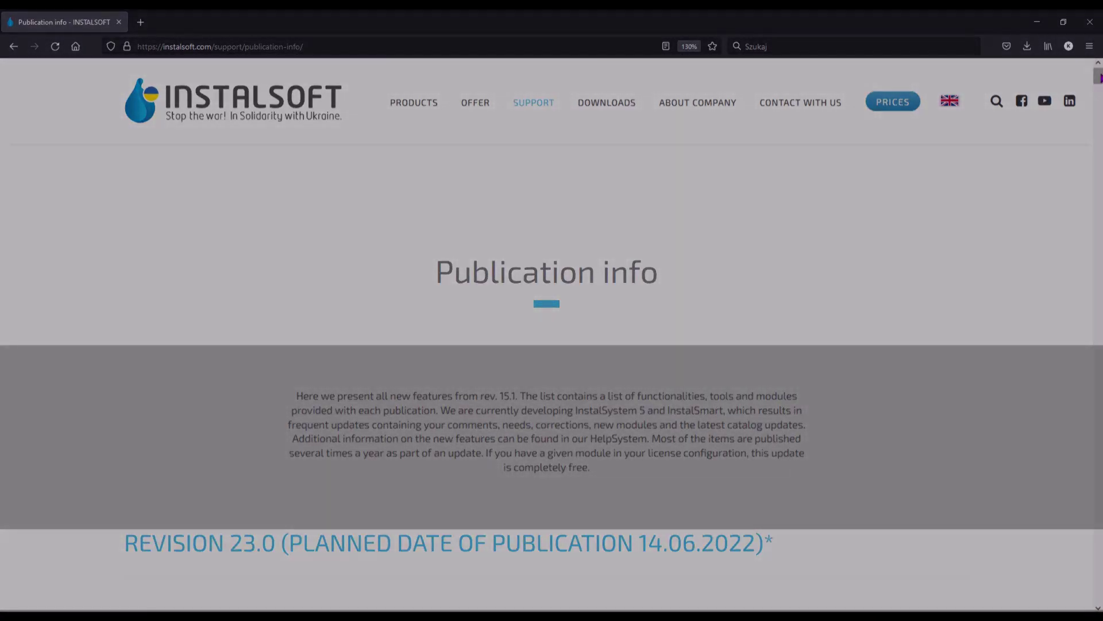
drag(1098, 75, 1098, 160)
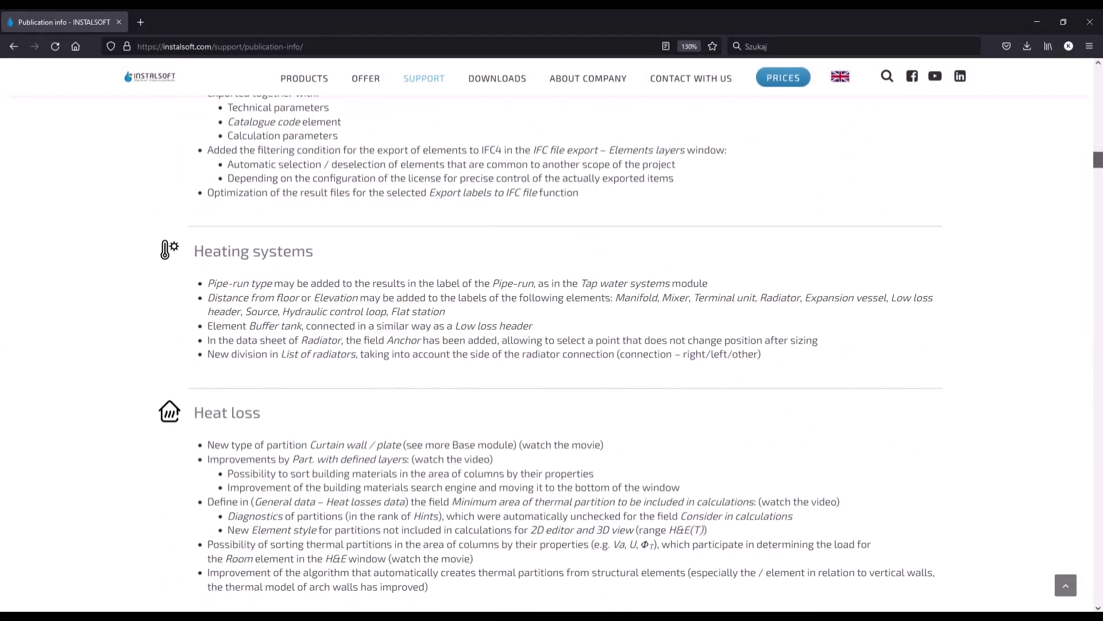